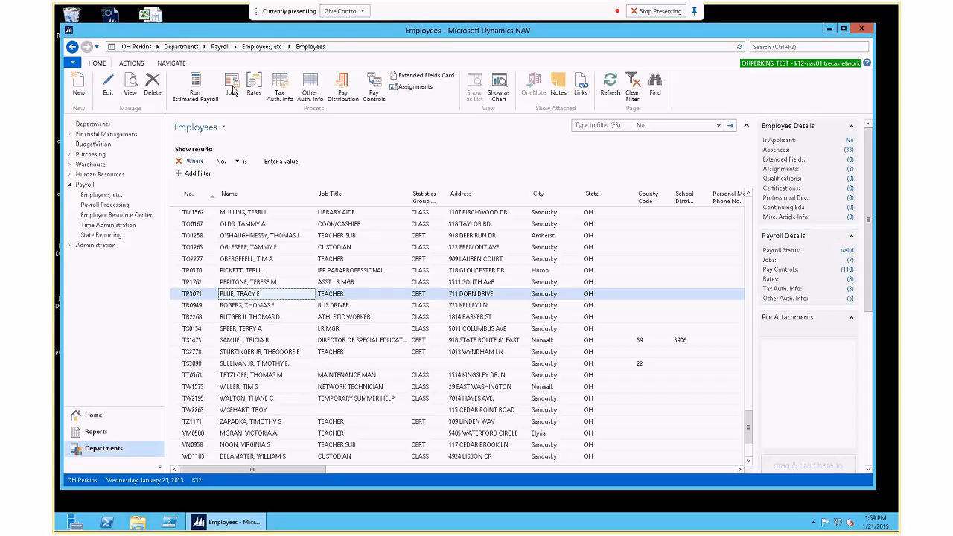
Step: Open the employee's payroll Jobs list and widen the Payroll Job No. column
left_click(231, 86)
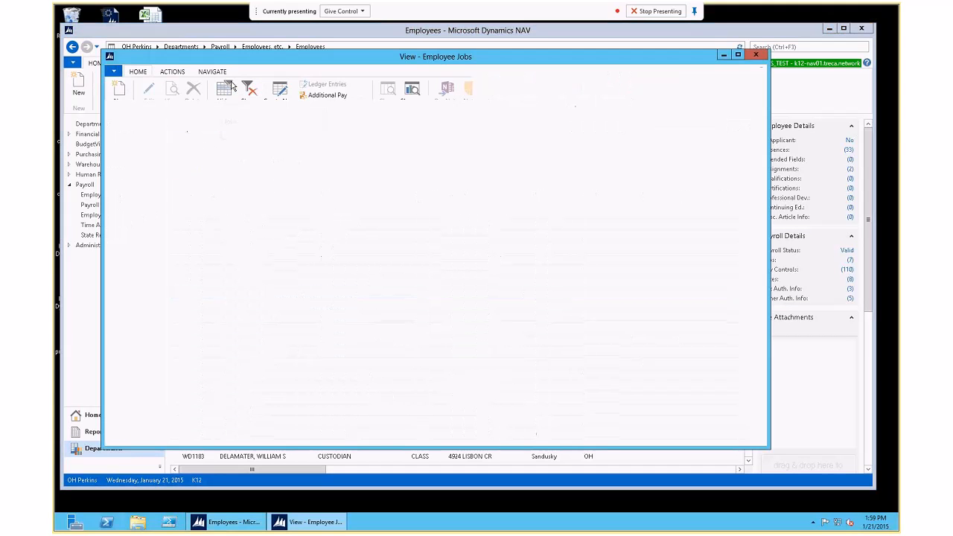
left_click_drag(178, 217, 297, 216)
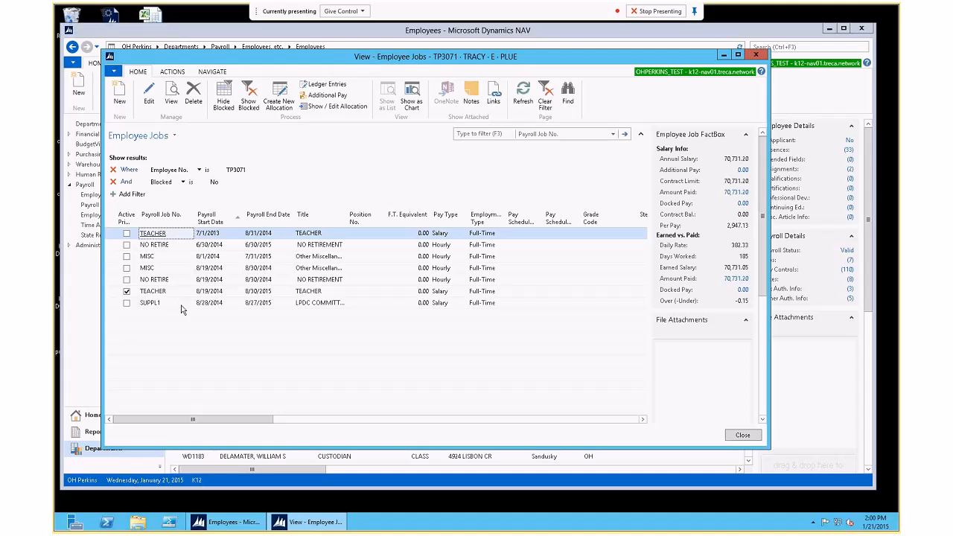
left_click(281, 235)
double_click(281, 235)
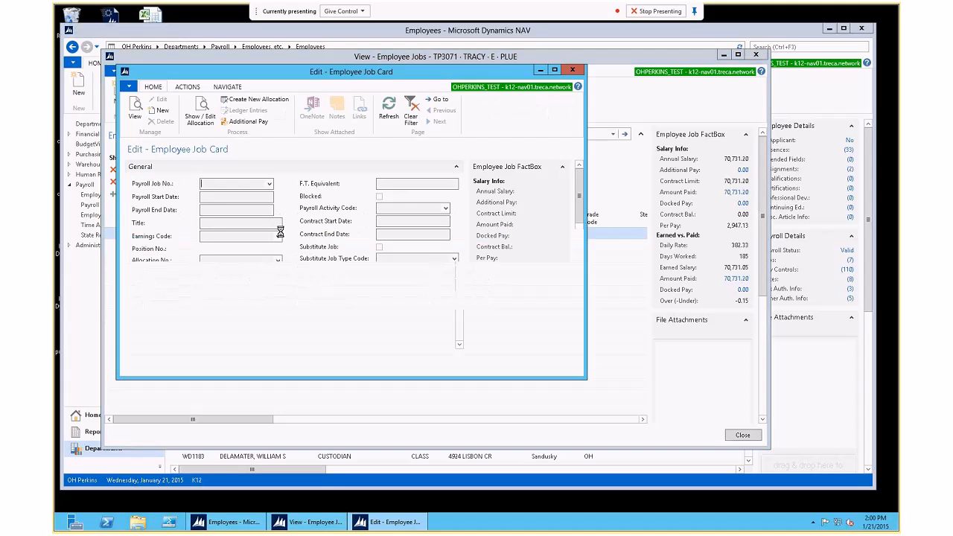
left_click(379, 197)
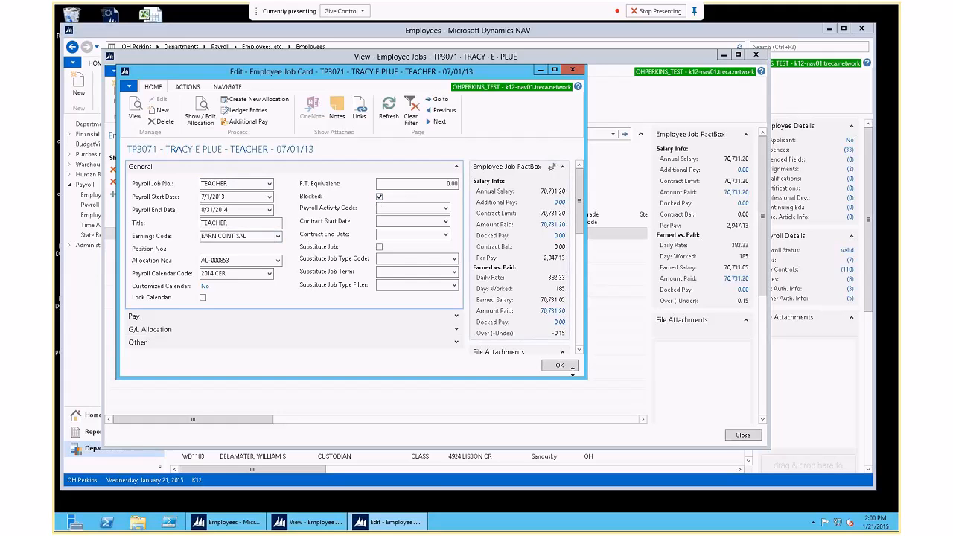
left_click(570, 368)
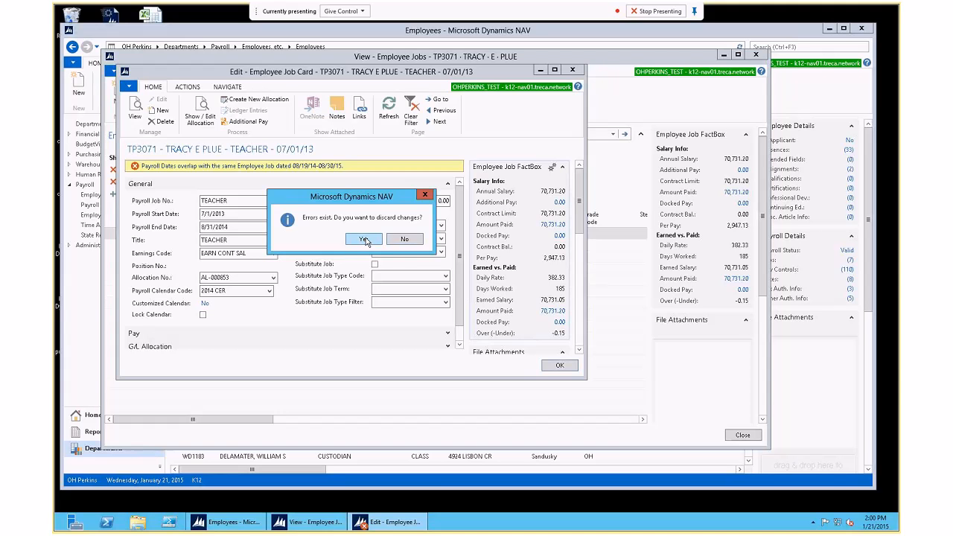
left_click(404, 239)
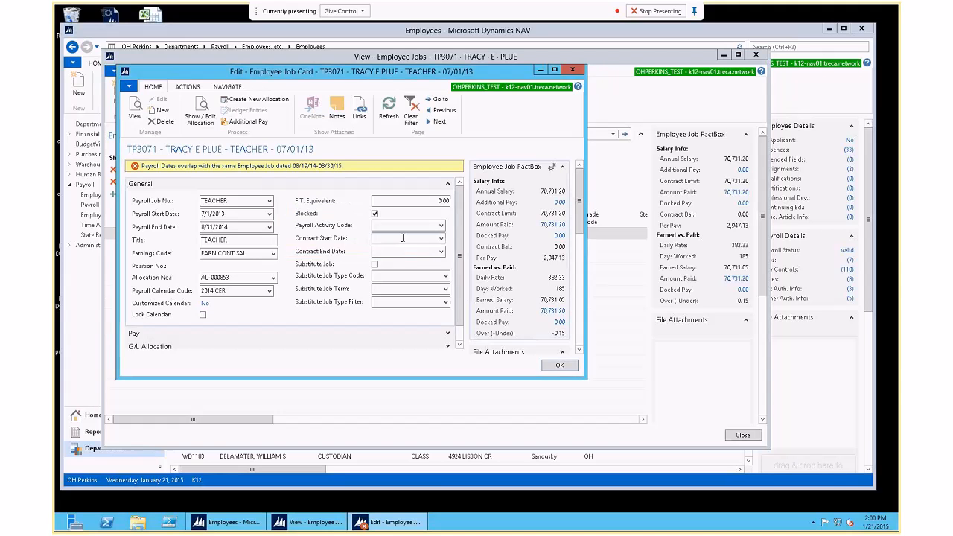
left_click(566, 370)
left_click(363, 239)
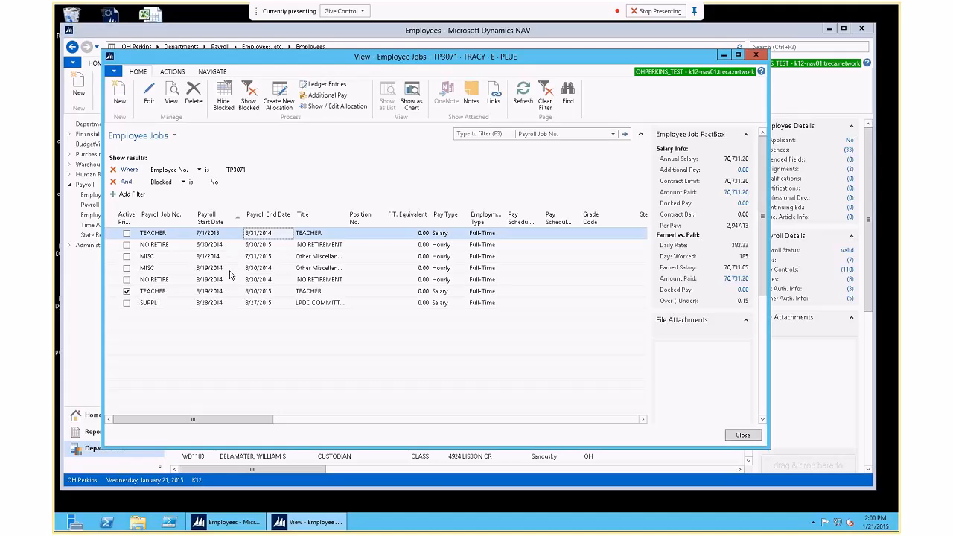
double_click(235, 237)
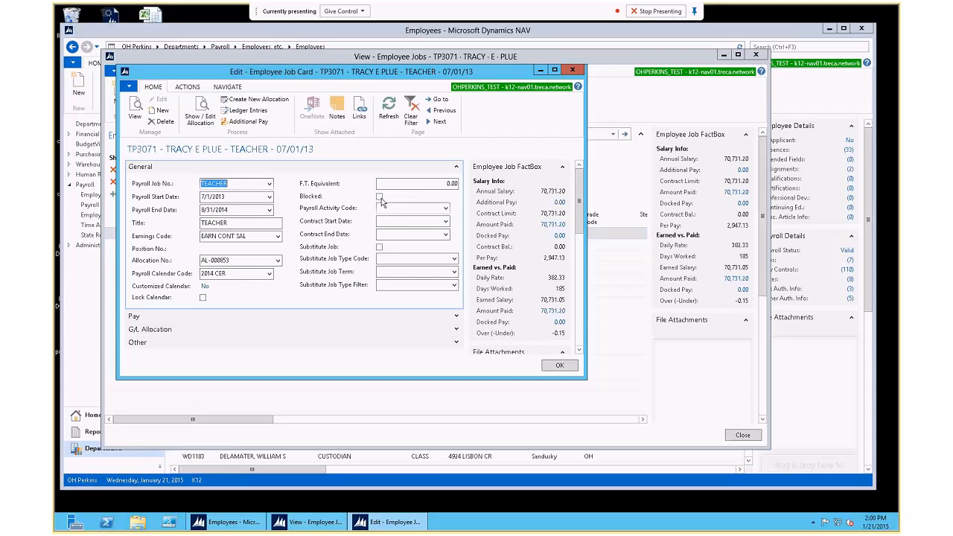
left_click(379, 196)
left_click(559, 365)
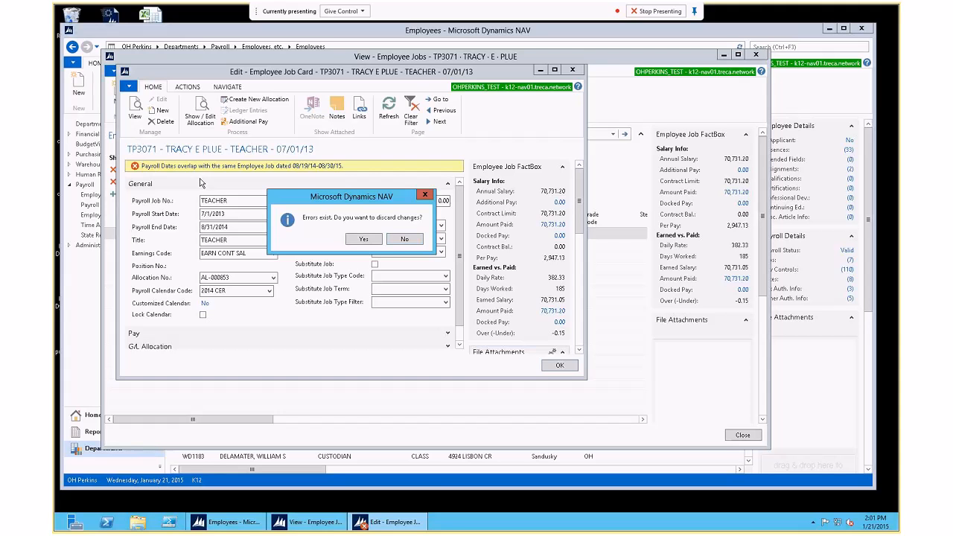
left_click(404, 238)
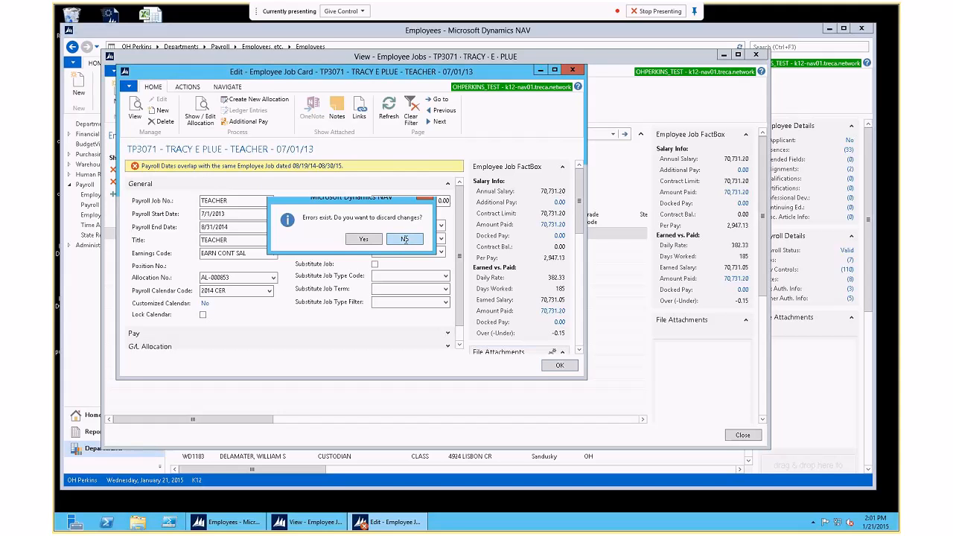
left_click(559, 364)
left_click(364, 239)
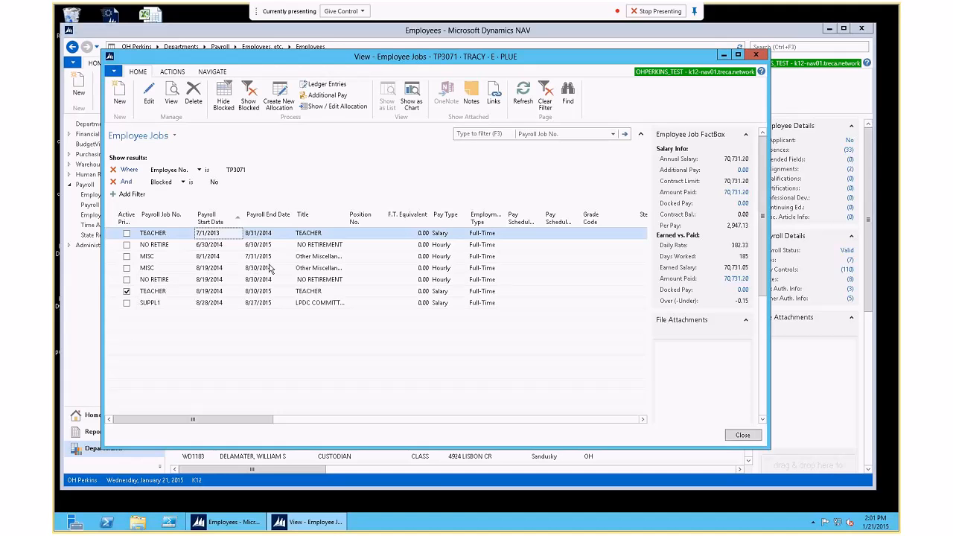
Step: Delete the MISC job dated 8/19/2014–8/30/2014, leaving six payroll jobs
left_click(312, 269)
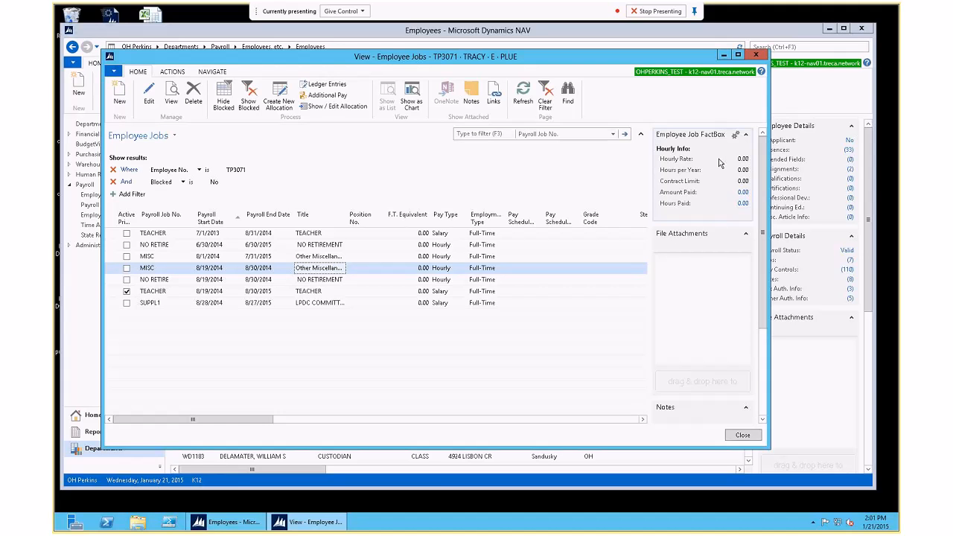
left_click(286, 258)
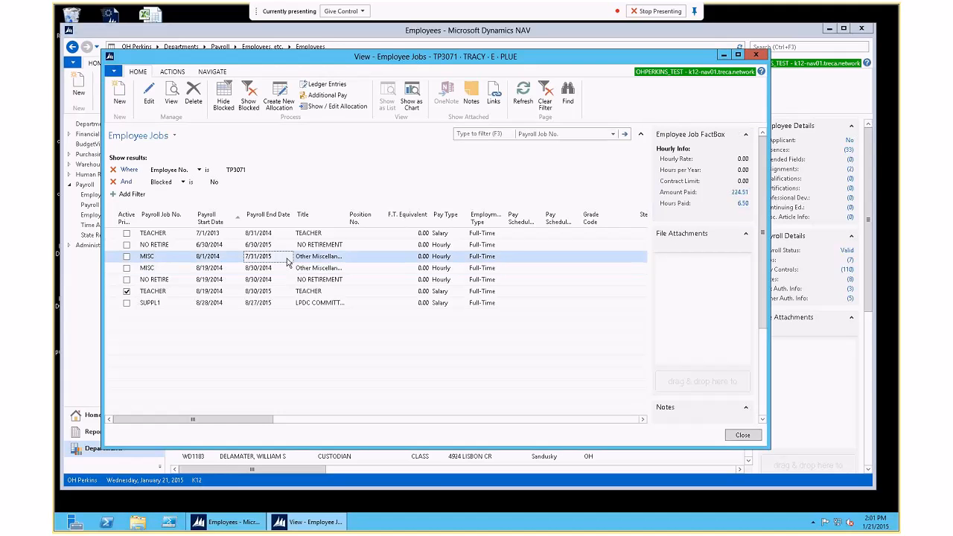
left_click(268, 269)
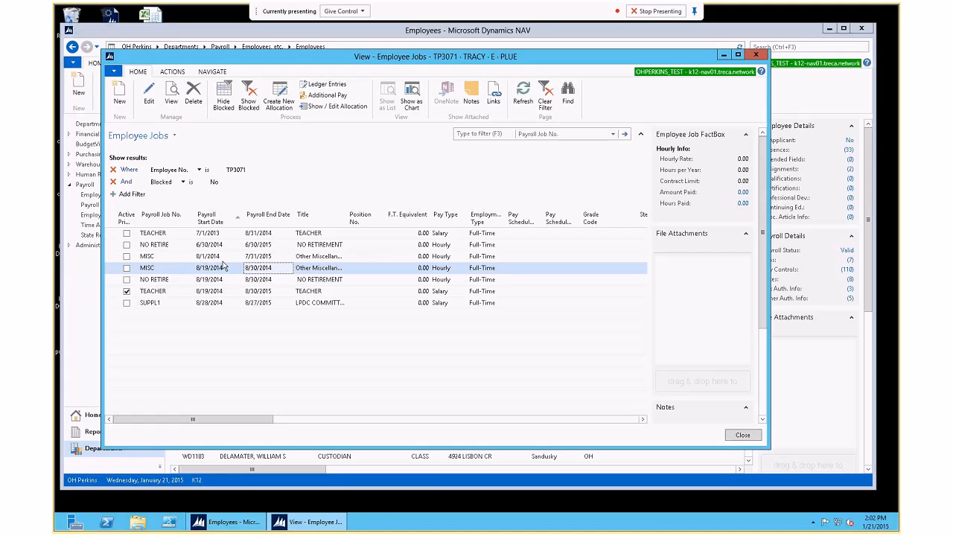
left_click(194, 95)
left_click(372, 241)
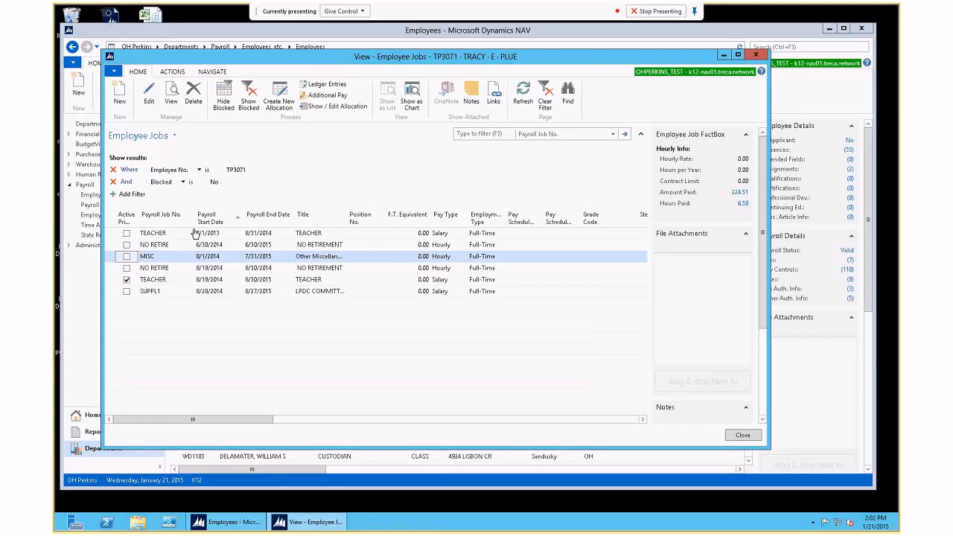
Step: Open the first TEACHER job card, discard its changes, then clear the 'Blocked is No' filter
double_click(195, 234)
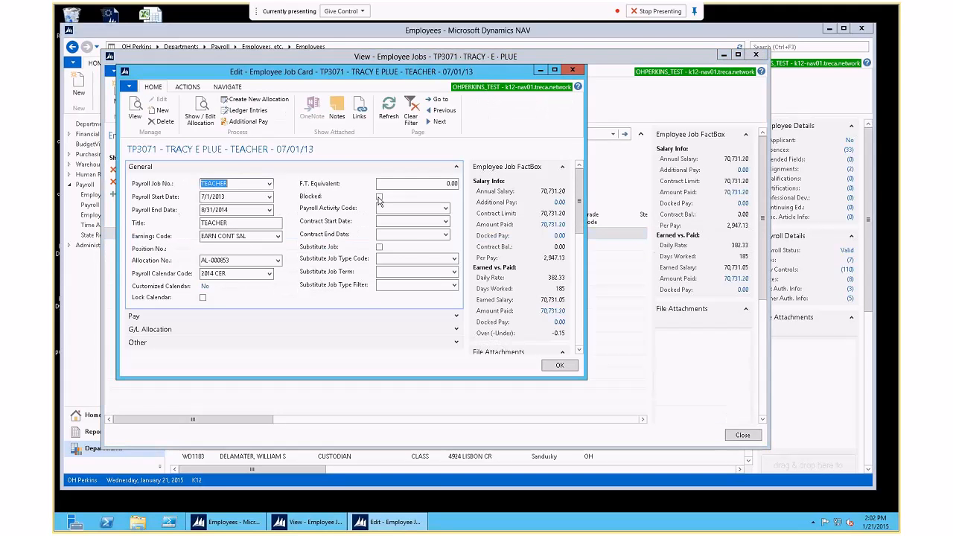
left_click(557, 365)
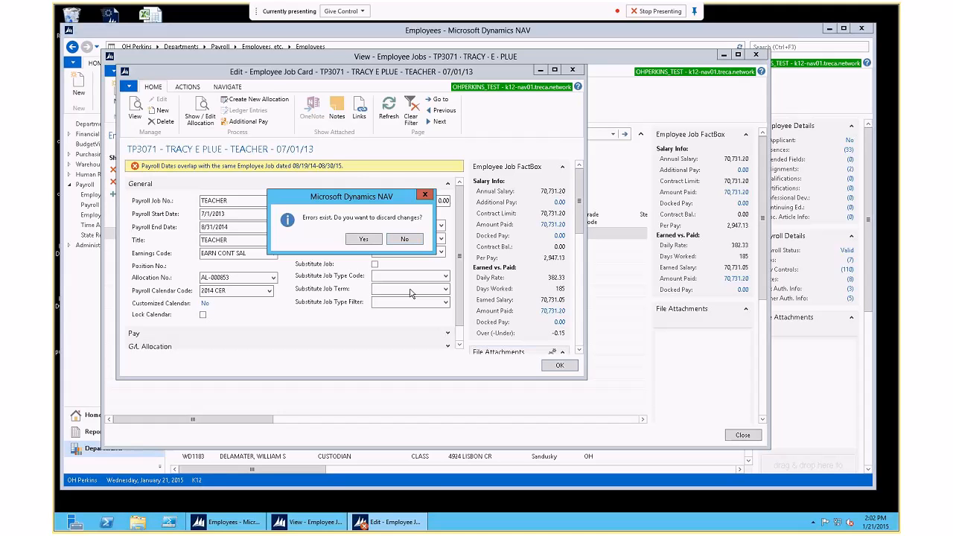
left_click(367, 239)
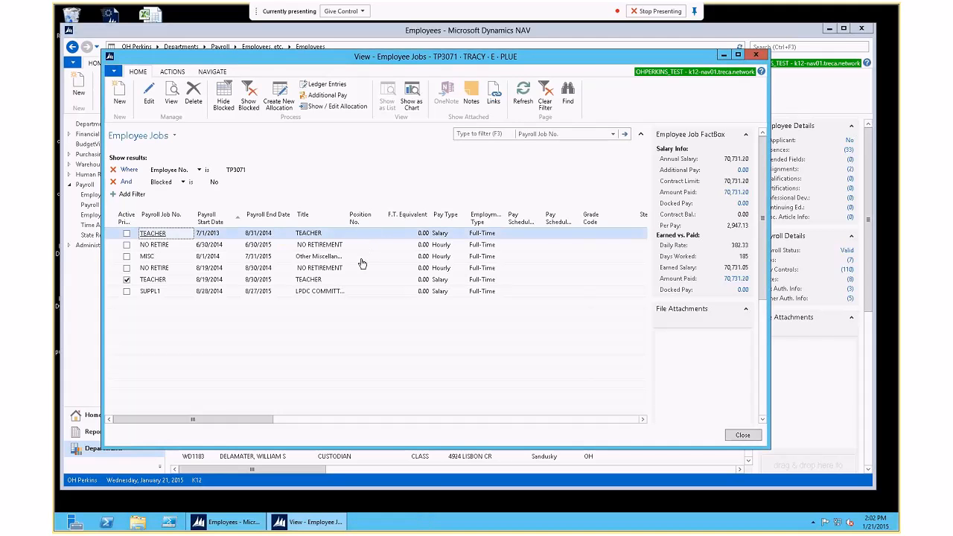
left_click(113, 183)
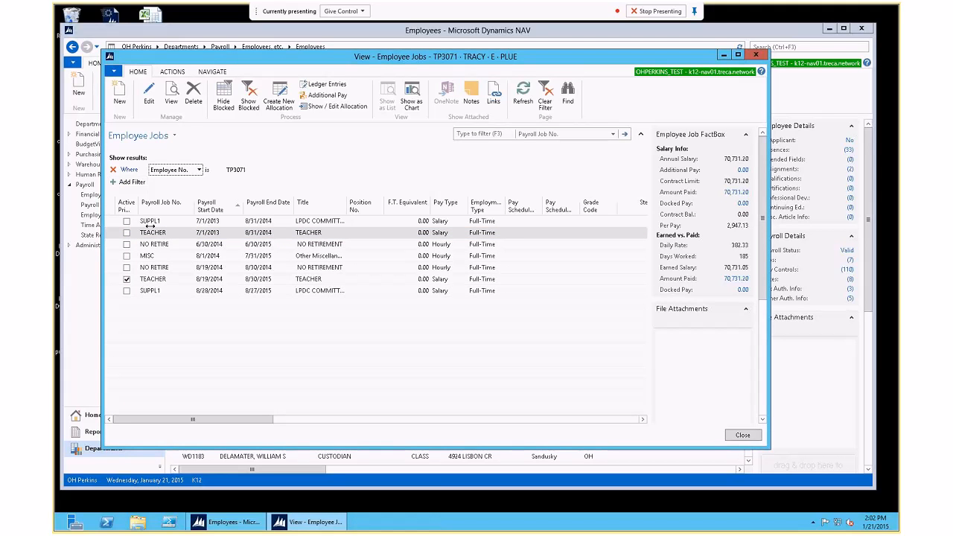
Step: Sort the jobs by Payroll Job No. and select the NO RETIRE row dated 8/19/2014
left_click(200, 270)
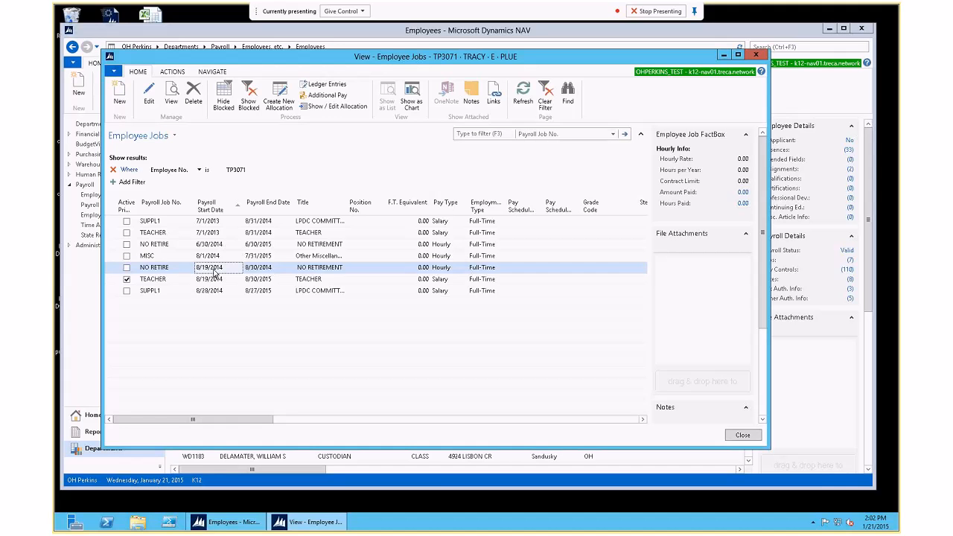
left_click(156, 206)
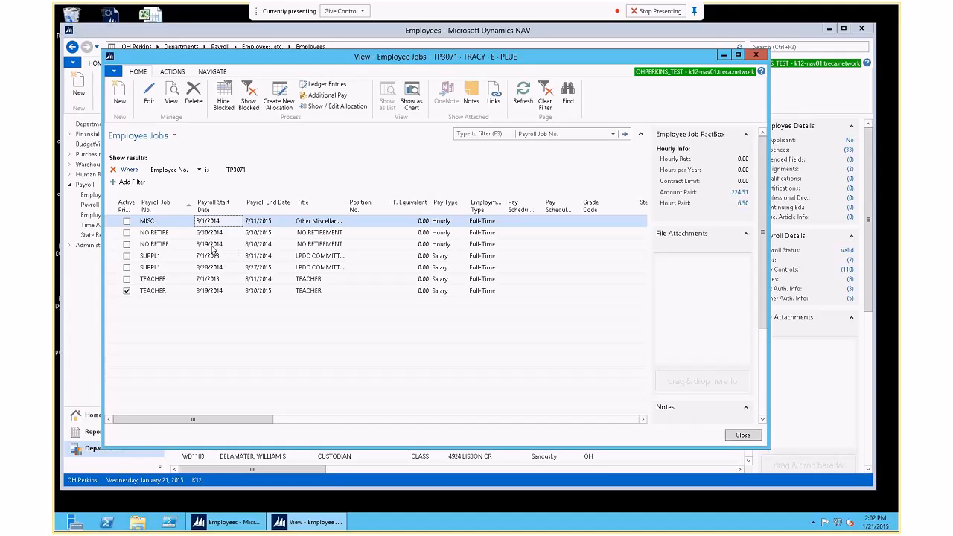
left_click(215, 245)
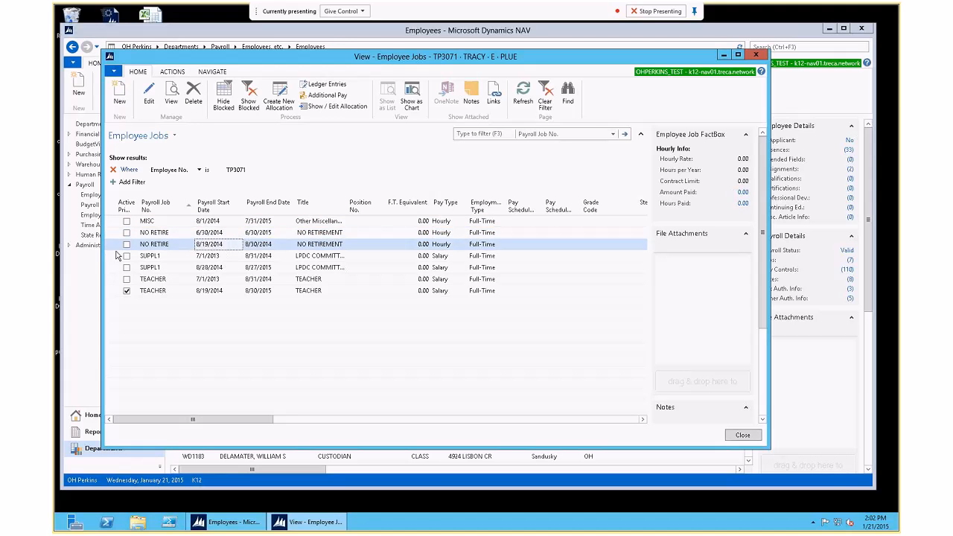
Step: Delete the 8/19/2014 NO RETIRE job, then review the 7/1/2013 and 8/28/2014 SUPPL1 rows
left_click(193, 93)
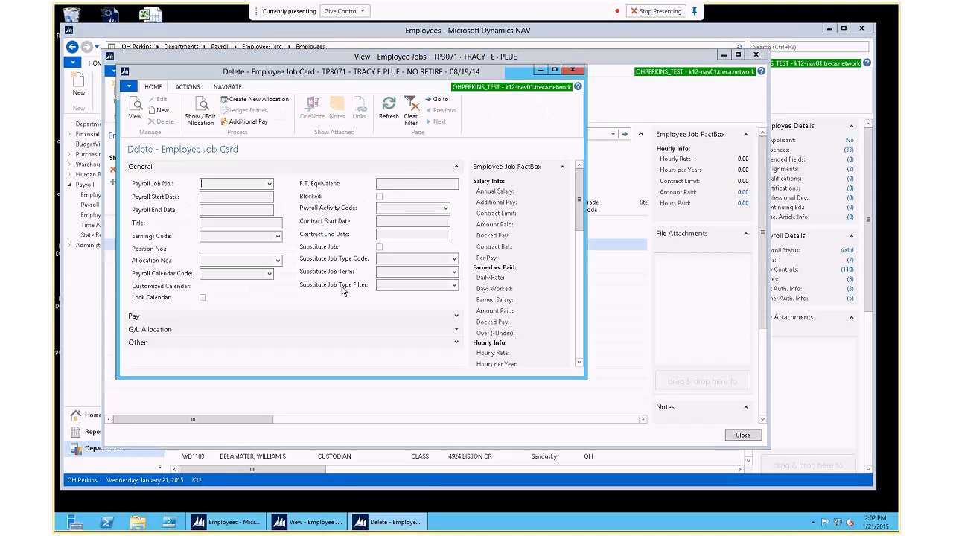
left_click(374, 237)
left_click(190, 257)
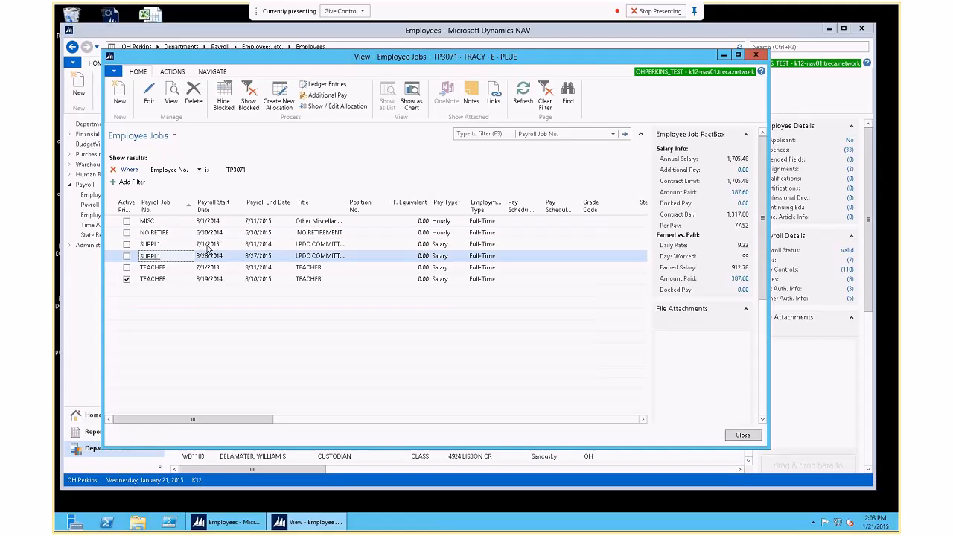
left_click(210, 245)
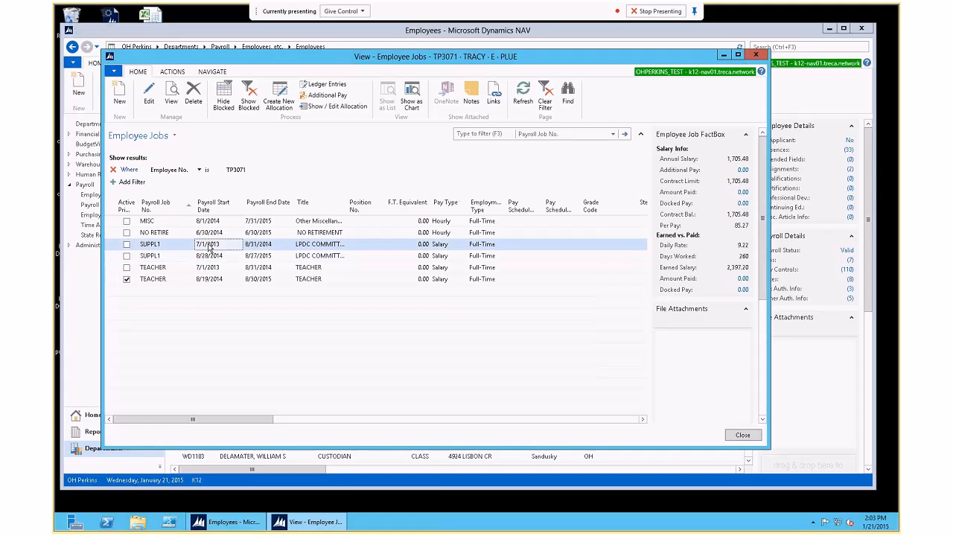
left_click(212, 258)
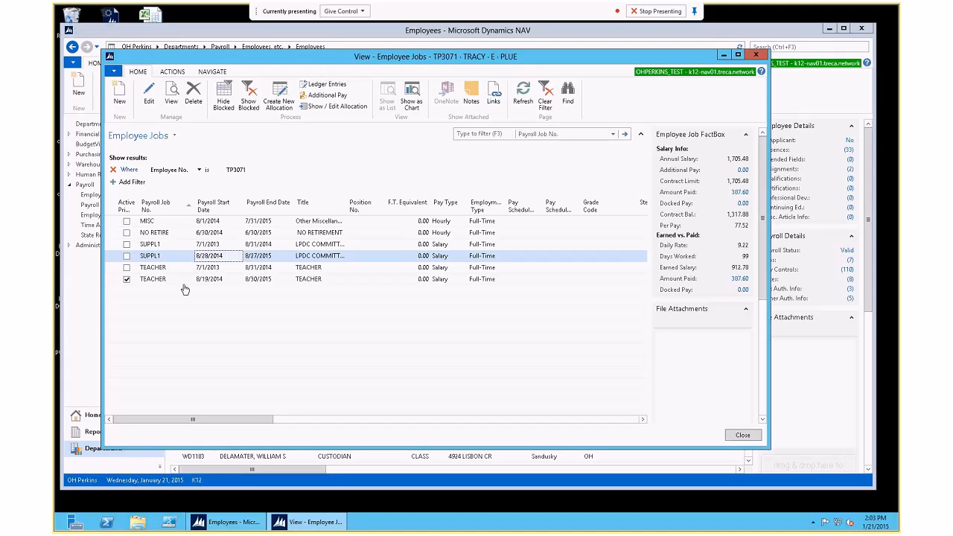
Step: Set the 7/1/2013 TEACHER job's Payroll End Date to 8/18/2014, correcting the first entry
double_click(252, 269)
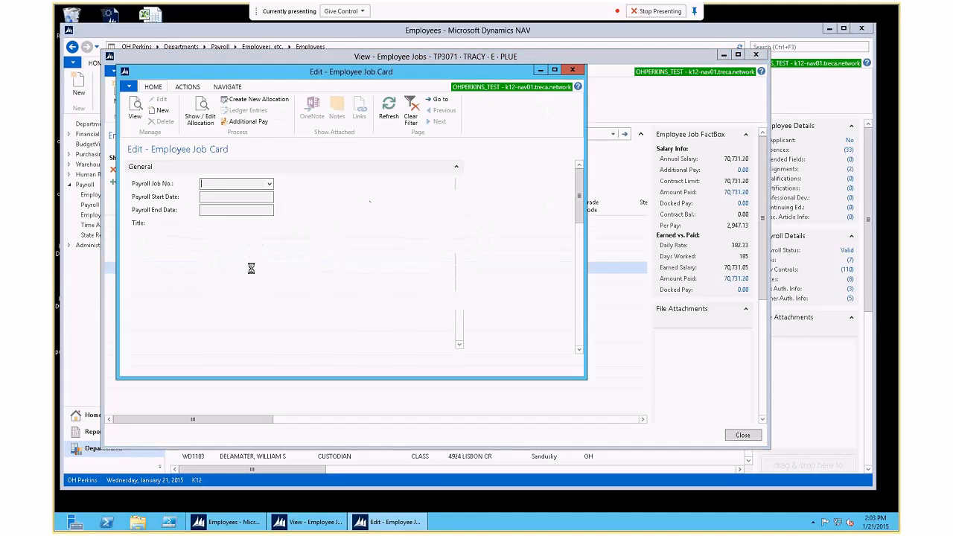
left_click(245, 210)
type("081314")
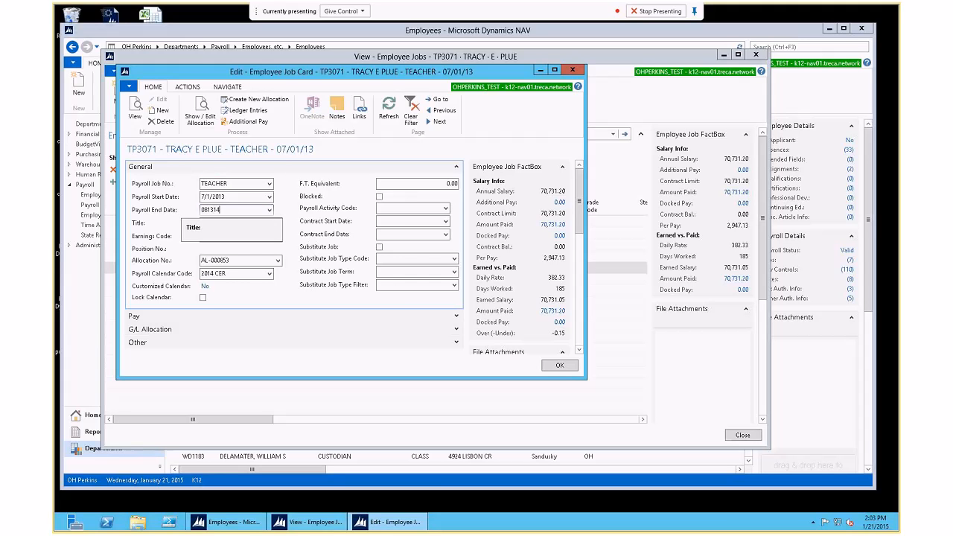
left_click(556, 365)
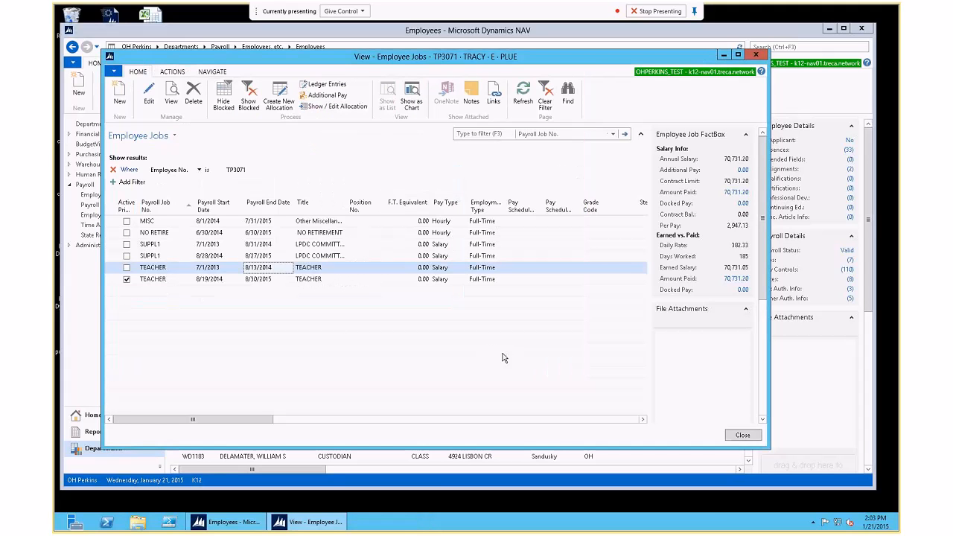
double_click(273, 270)
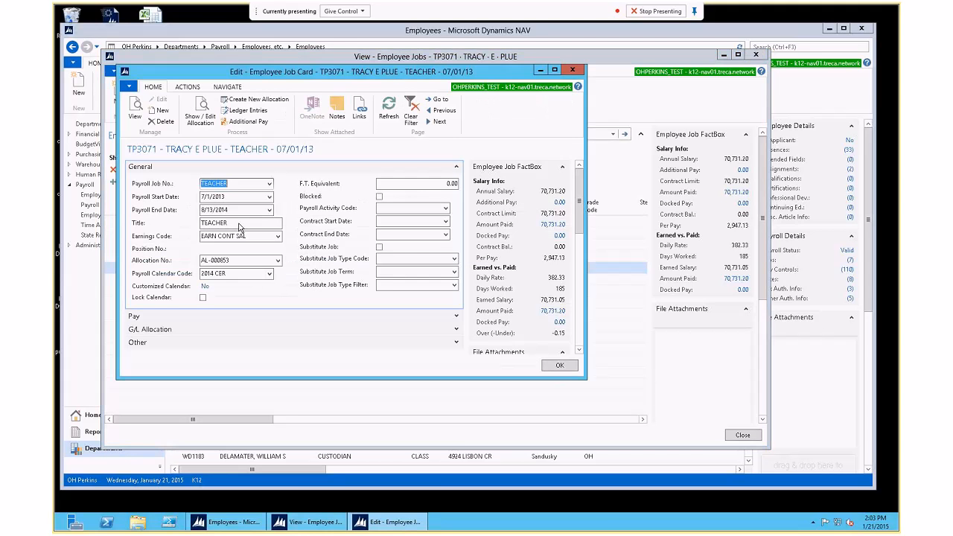
left_click(214, 211)
key("BackSpace")
type("8")
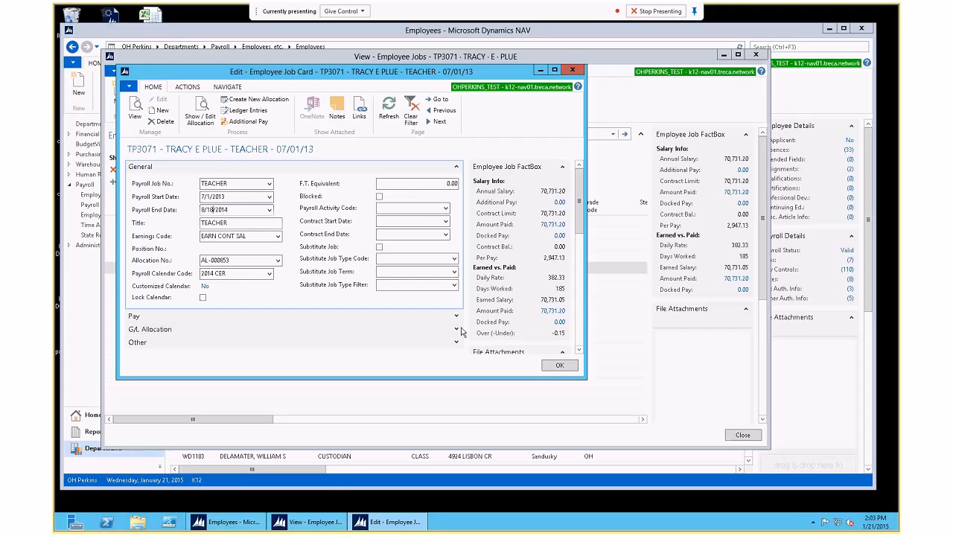
left_click(548, 365)
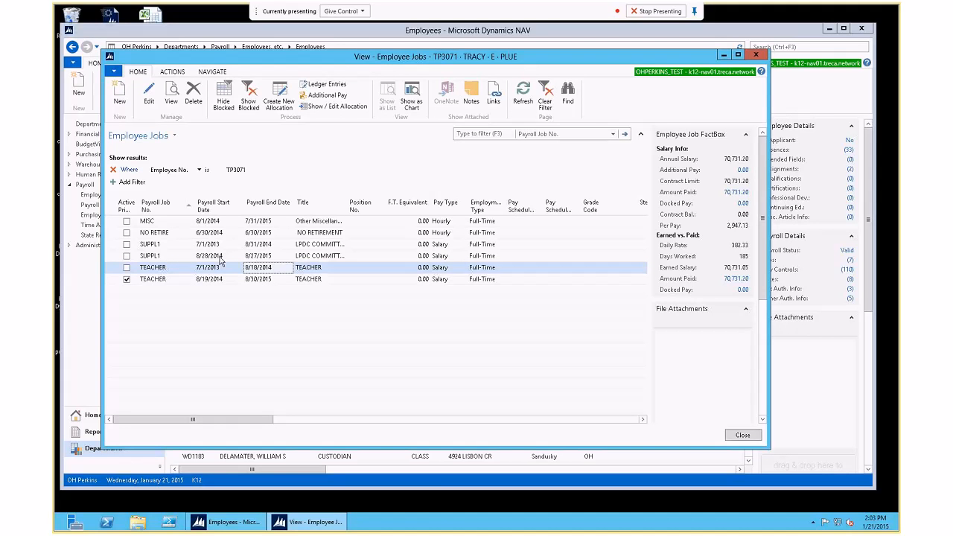
Step: Change the 7/1/2013 SUPPL1 job's Payroll End Date from 8/31/2014 to 8/27/2014
double_click(260, 245)
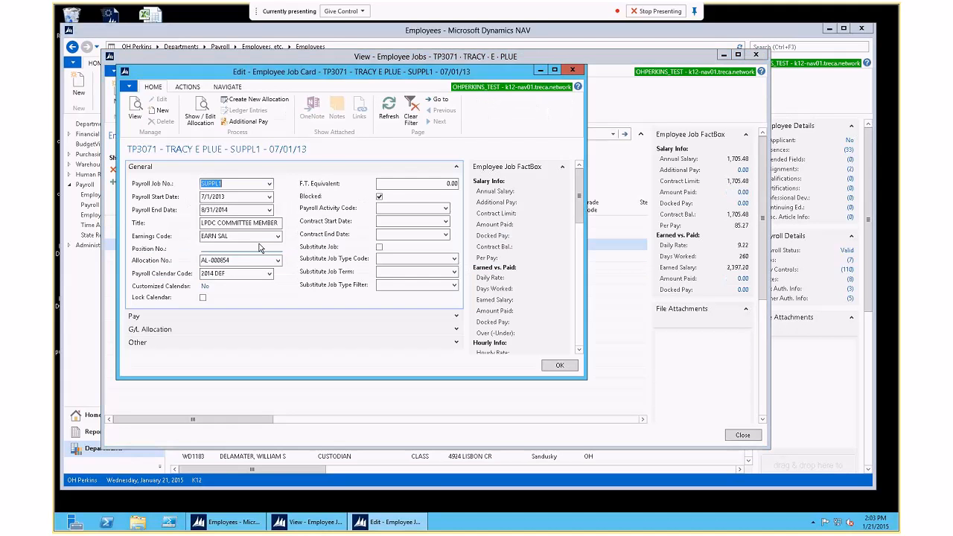
left_click(209, 210)
type("28")
key("BackSpace")
type("7")
key("Delete")
key("Delete")
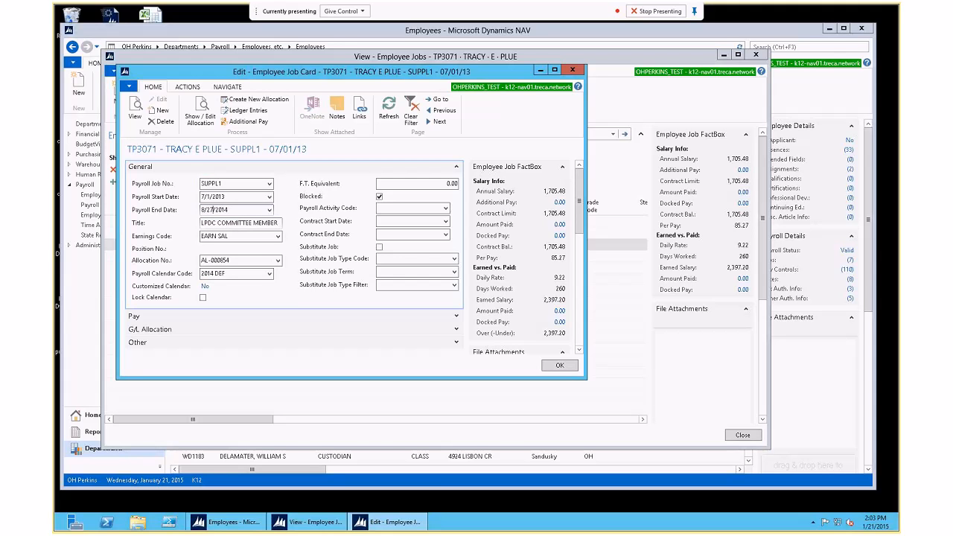
left_click(559, 366)
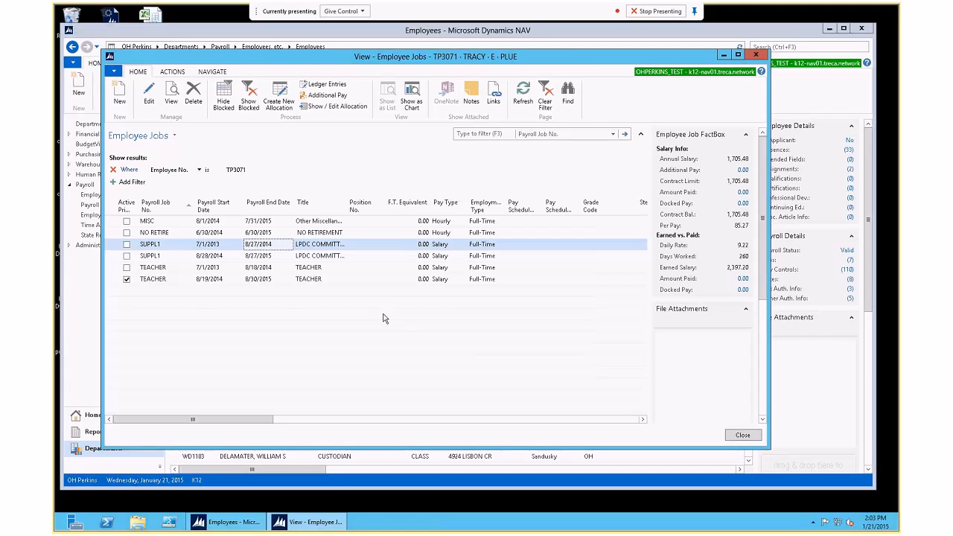
Step: Reopen the Jobs list and mark the 7/1/2013 TEACHER job as Blocked
left_click(179, 232)
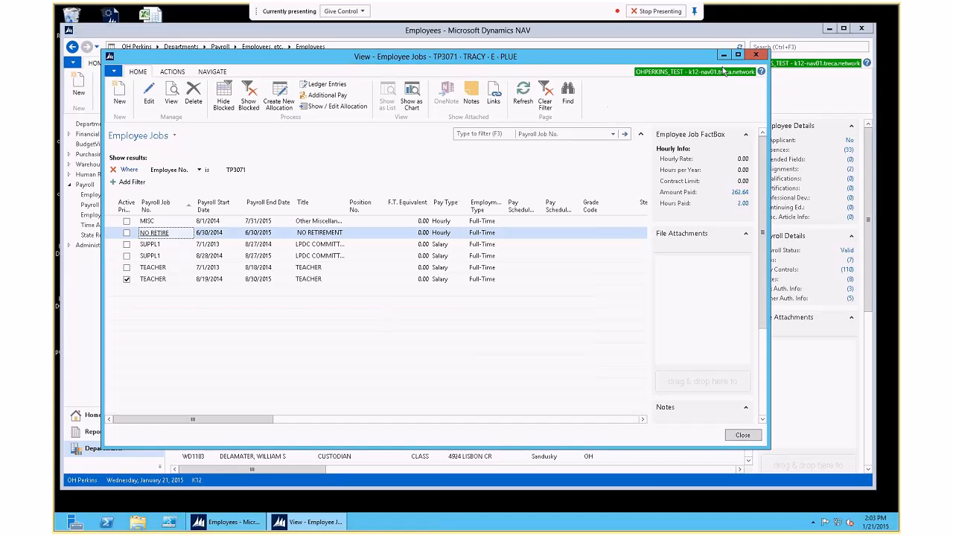
left_click(756, 55)
left_click(230, 85)
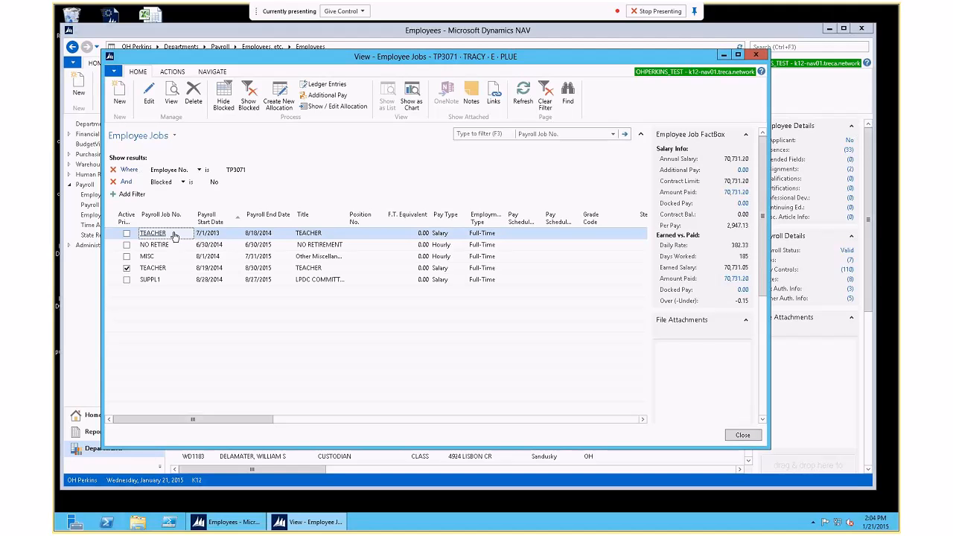
double_click(223, 234)
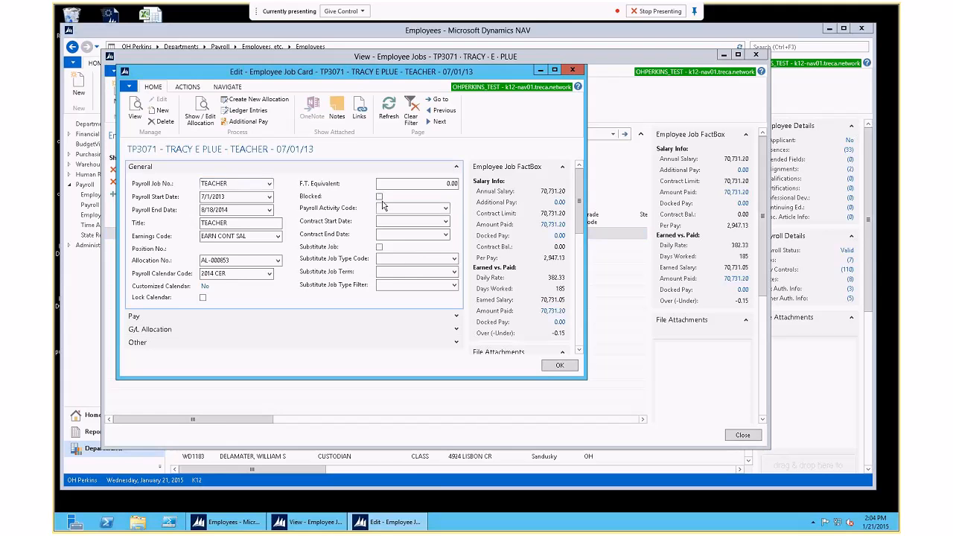
left_click(558, 364)
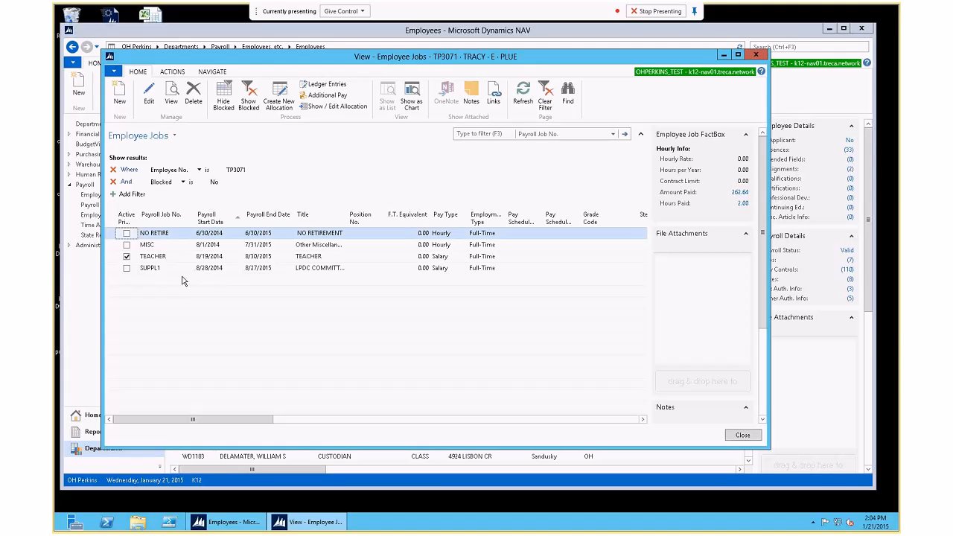
left_click(640, 136)
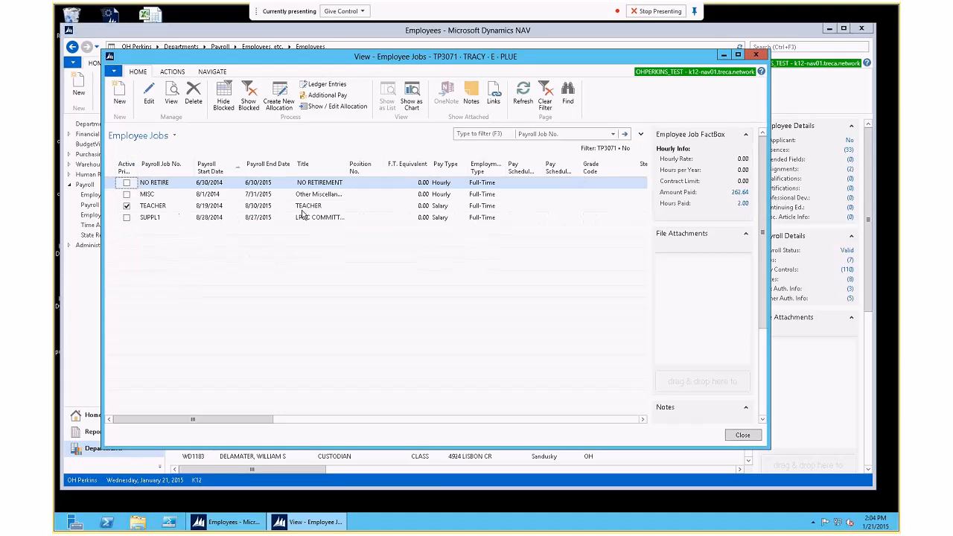
left_click(743, 435)
left_click(231, 88)
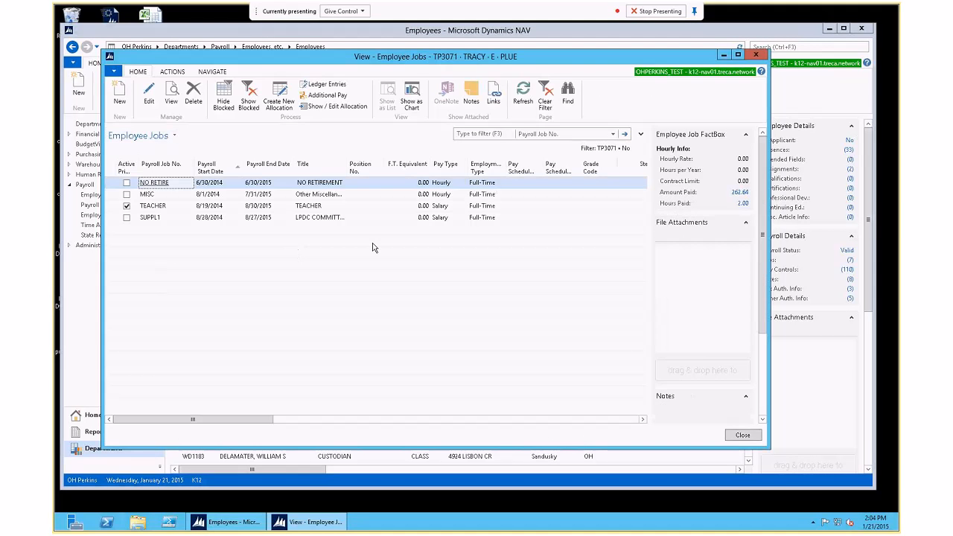
left_click(249, 92)
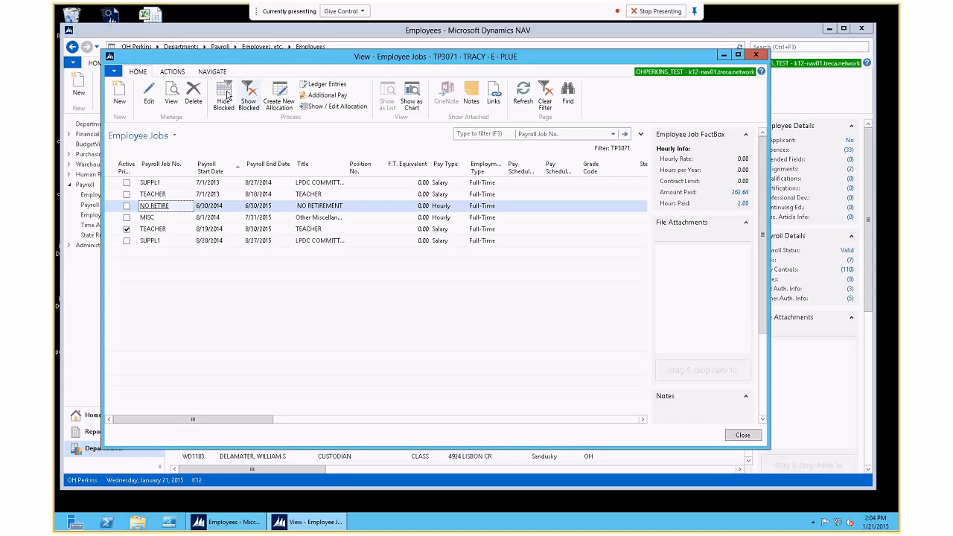
left_click(224, 94)
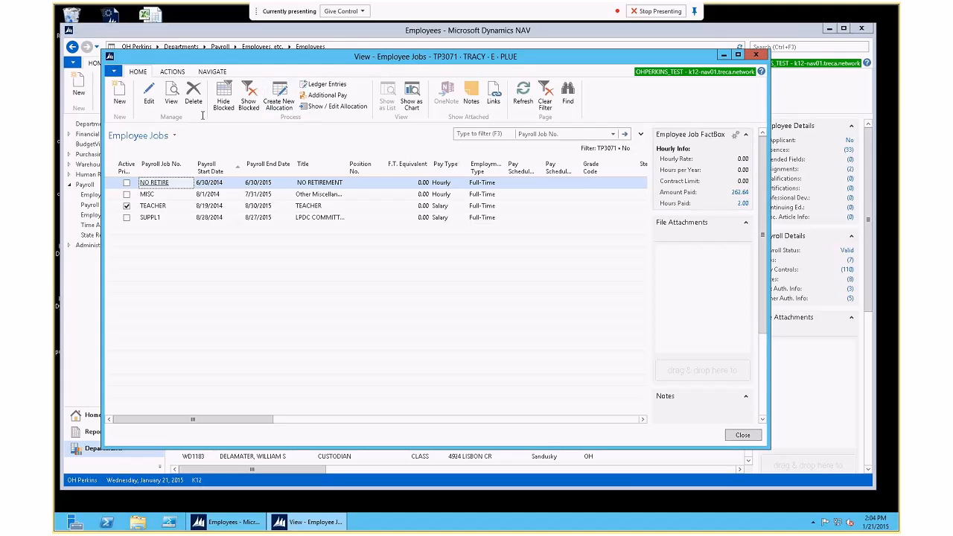
left_click(249, 93)
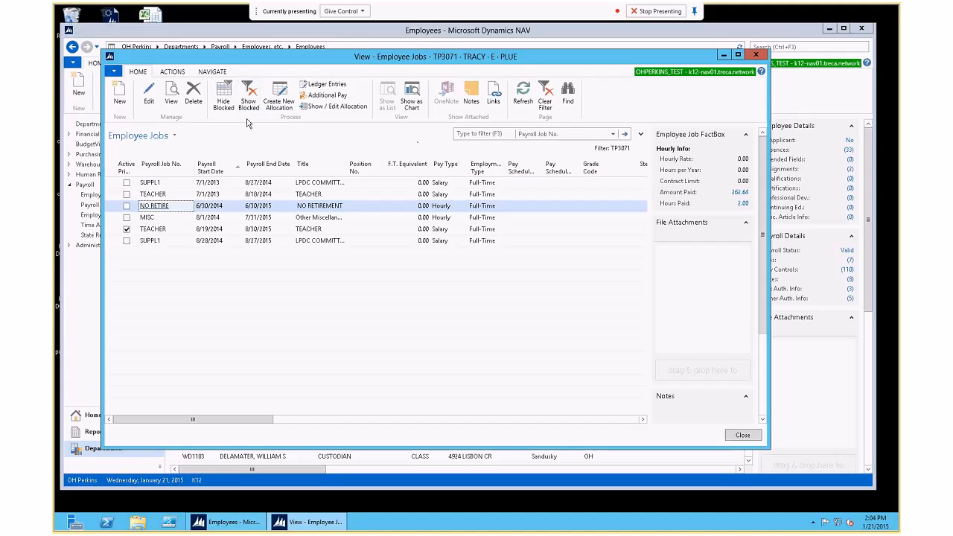
left_click(223, 97)
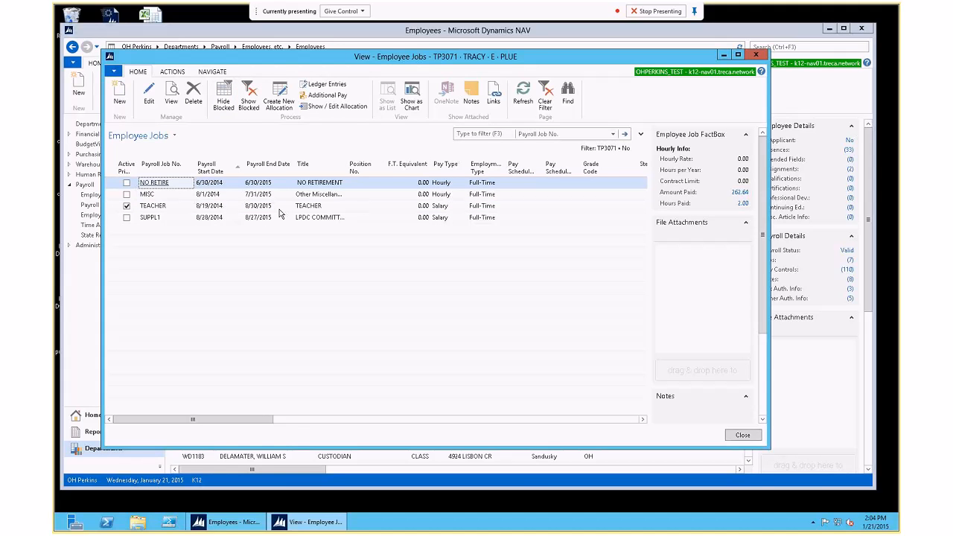
right_click(273, 168)
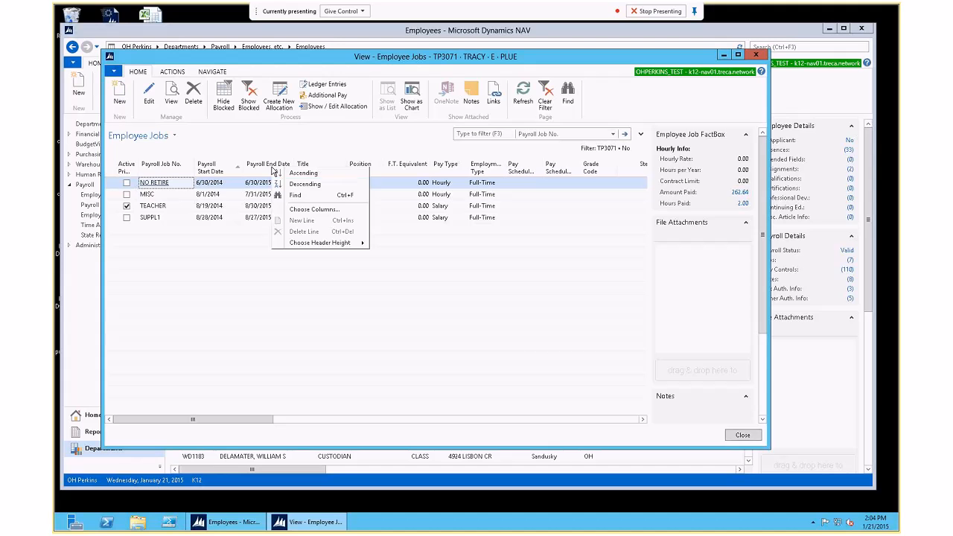
left_click(297, 212)
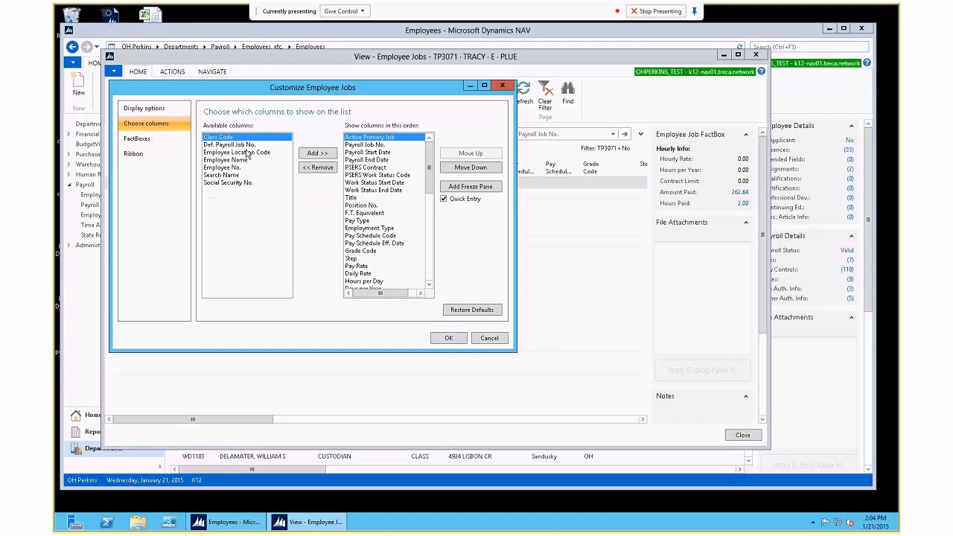
left_click(490, 337)
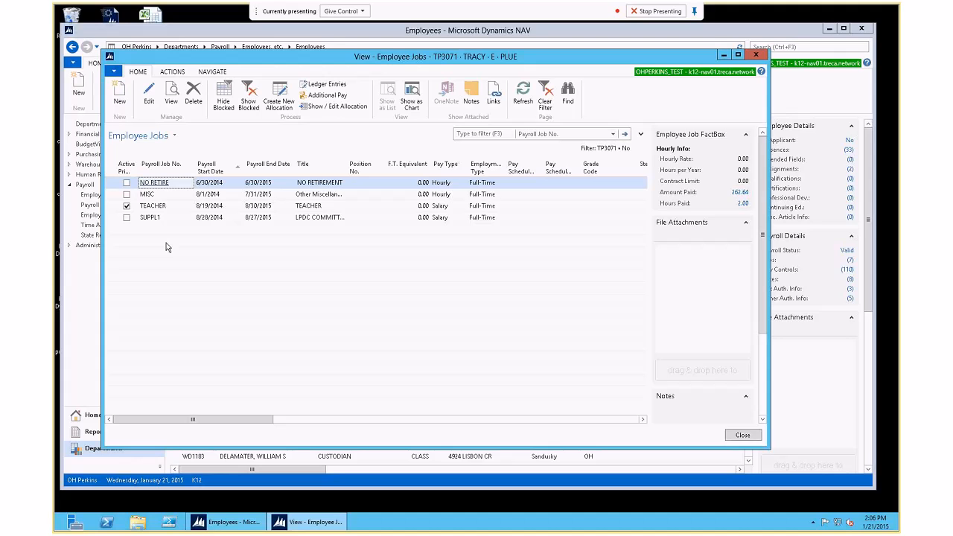
Step: Run Make Job Primary on the 8/19/2014 TEACHER job and dismiss the already-default message
left_click(160, 206)
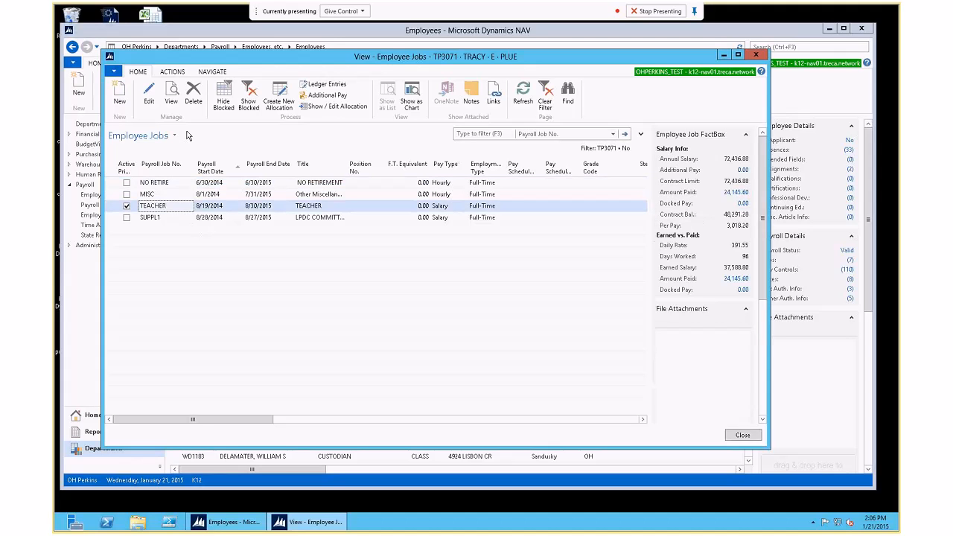
left_click(172, 72)
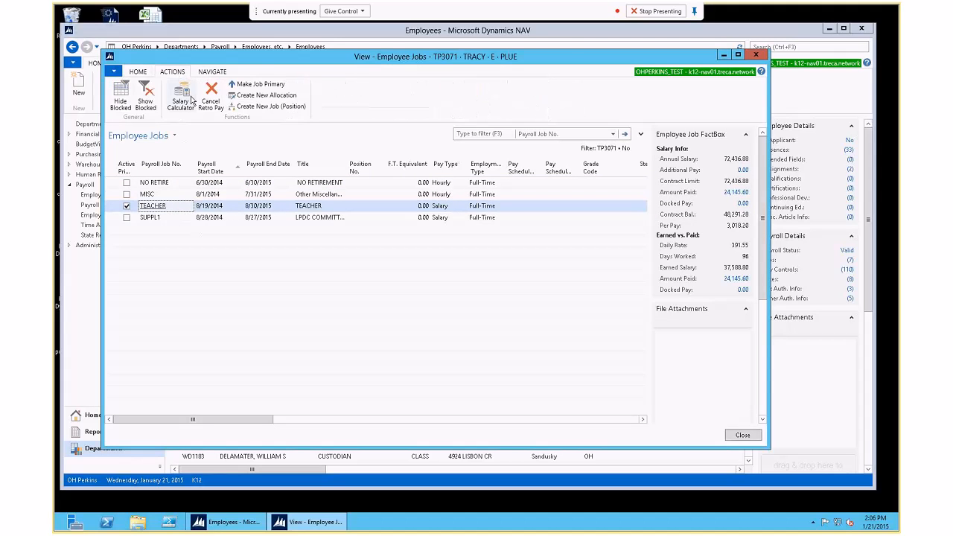
left_click(257, 87)
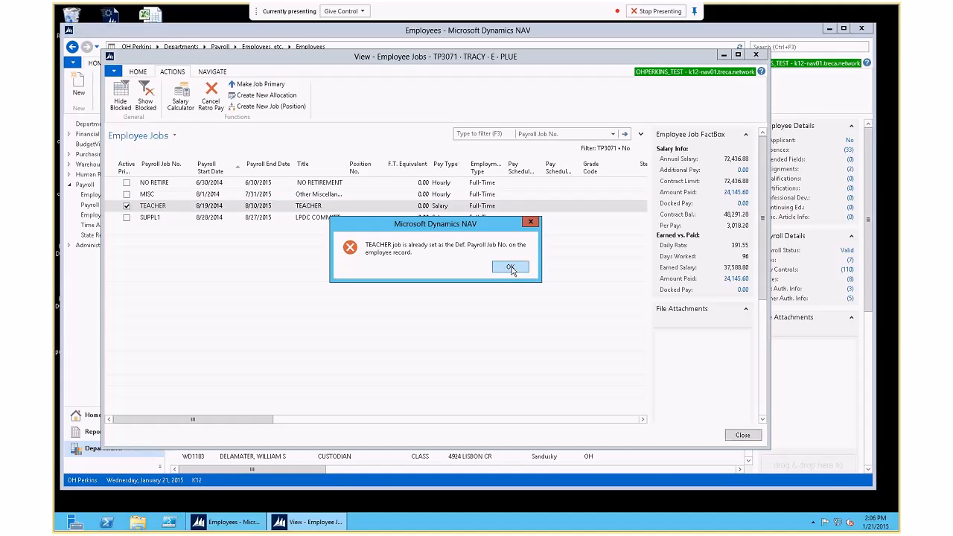
left_click(513, 268)
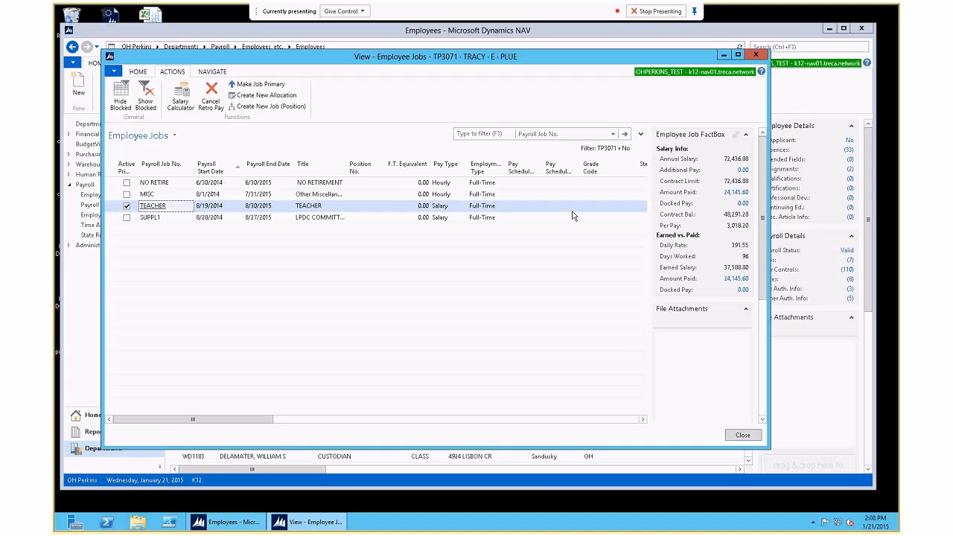
left_click_drag(213, 419, 167, 418)
left_click(239, 209)
Step: Open the 08/19/14 TEACHER job card in Edit mode, then reposition and enlarge its window
double_click(238, 211)
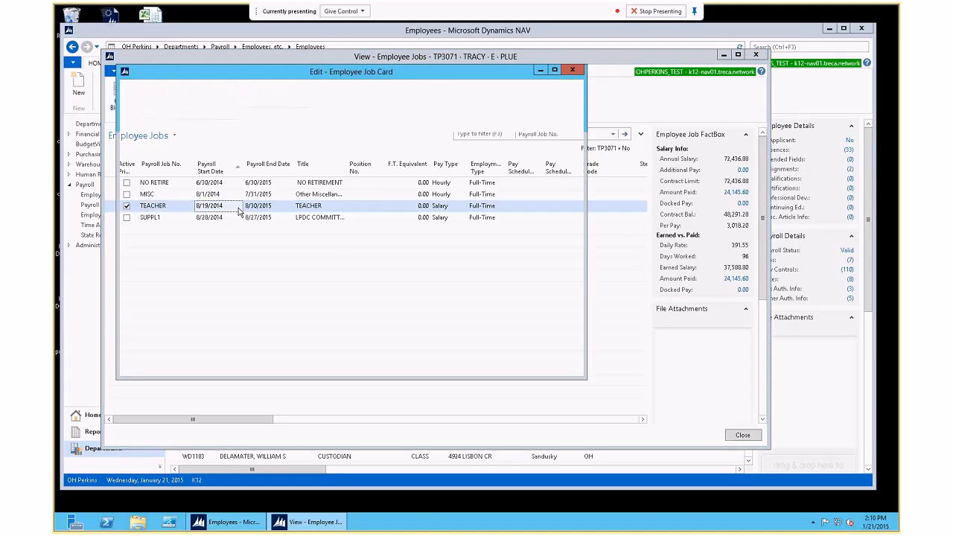
left_click_drag(415, 74, 394, 48)
left_click_drag(564, 355, 637, 449)
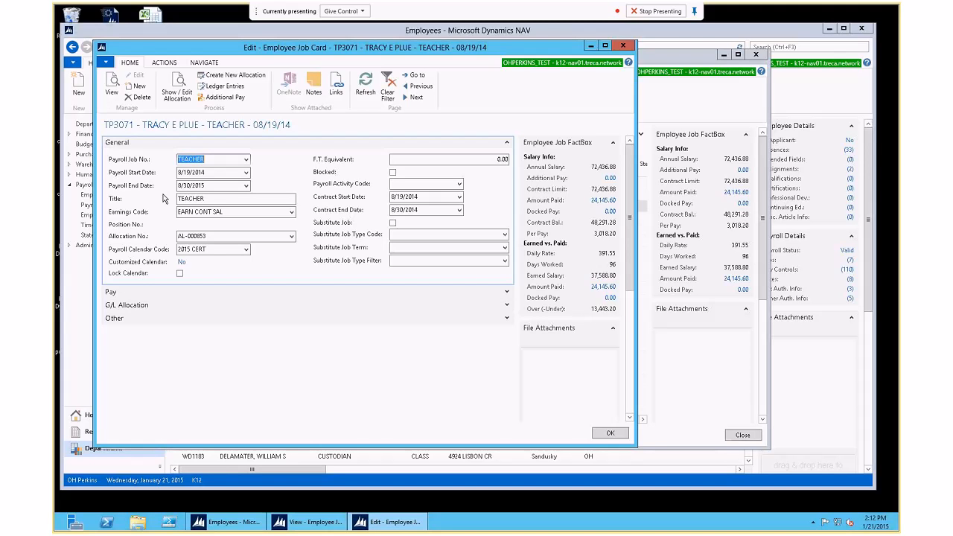
Step: Enter 18 as the payroll start date, decline defaulting values, save, and decline renaming the job
double_click(198, 172)
left_click_drag(205, 172, 126, 171)
type("18")
key("Tab")
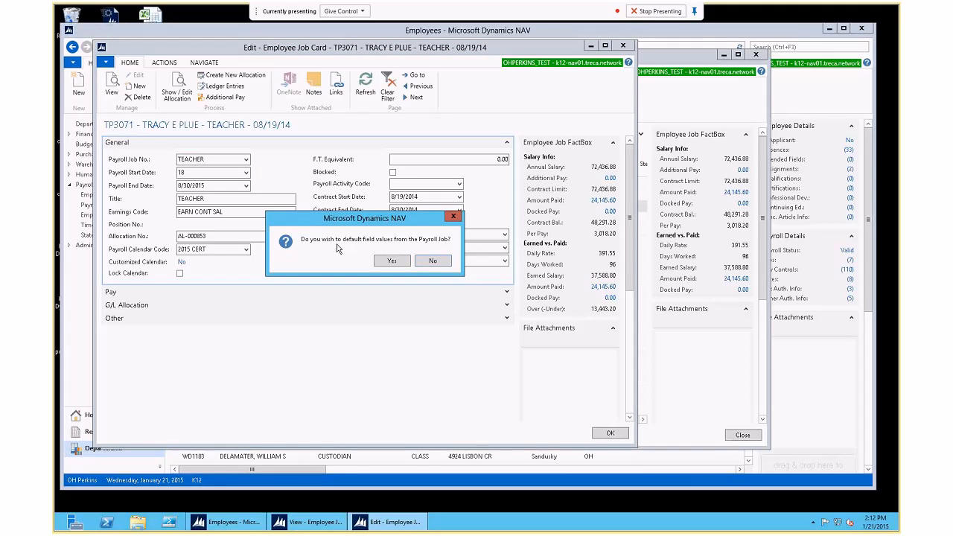
left_click(440, 259)
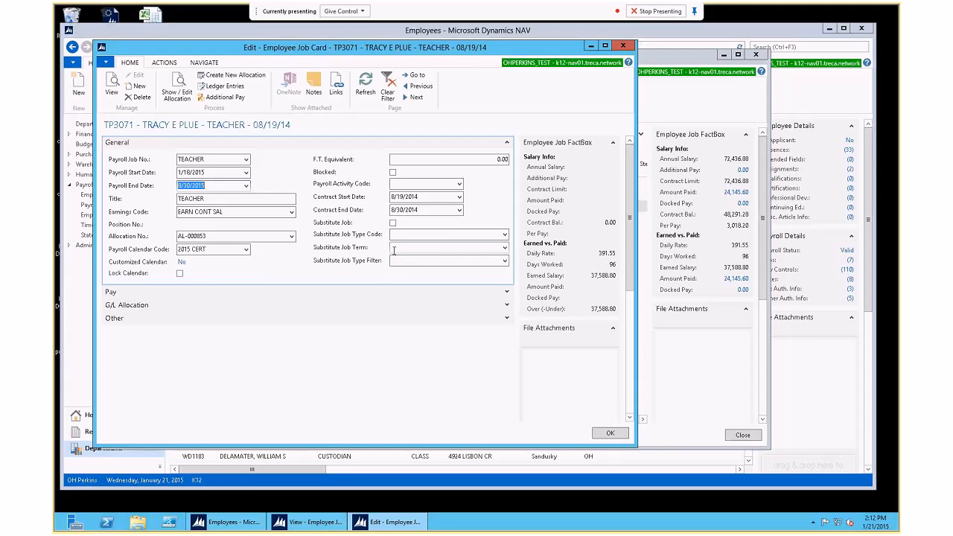
left_click(609, 433)
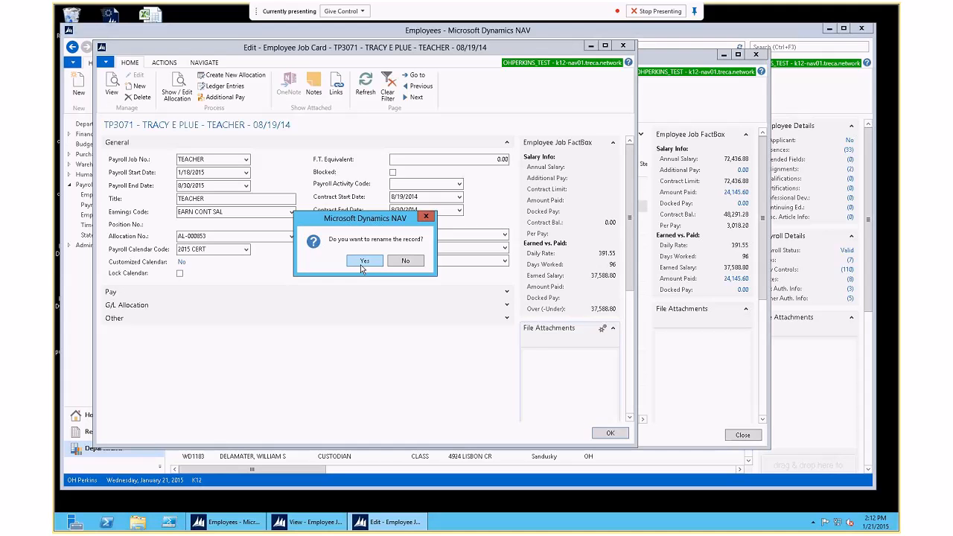
left_click(405, 262)
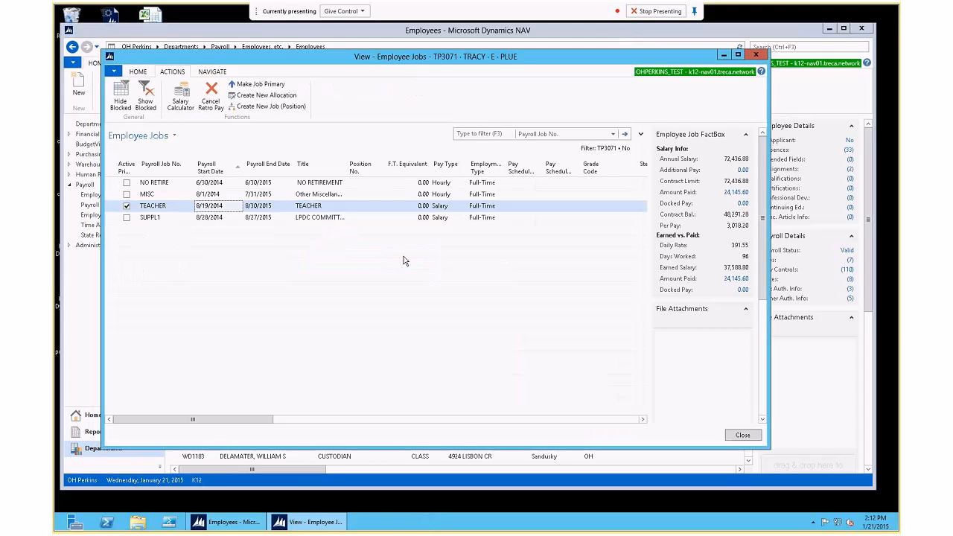
Step: Open the TEACHER row from Employee Jobs in the Edit - Employee Job Card
double_click(227, 209)
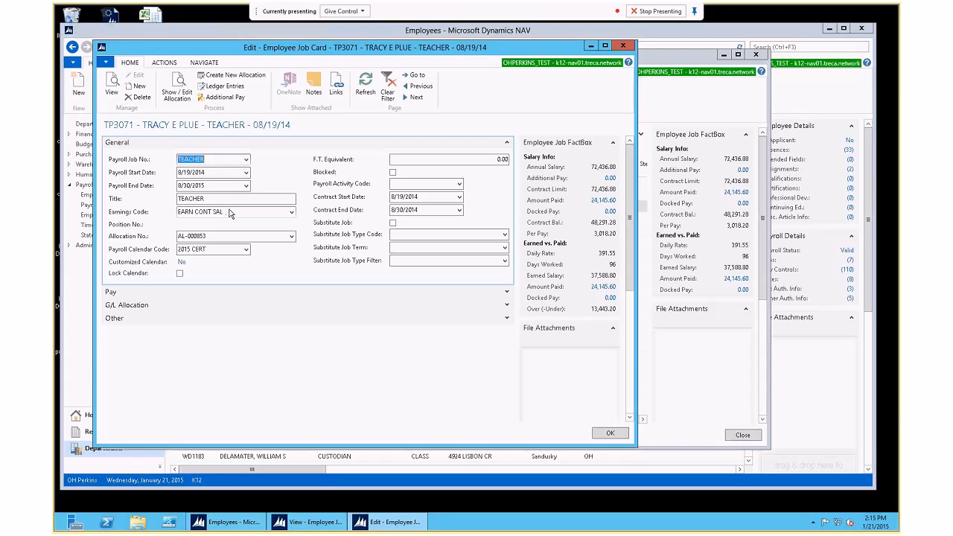
Step: Open the steps of EARN CONT SAL's 1/1/2008 calc method from the payroll control list
left_click(291, 212)
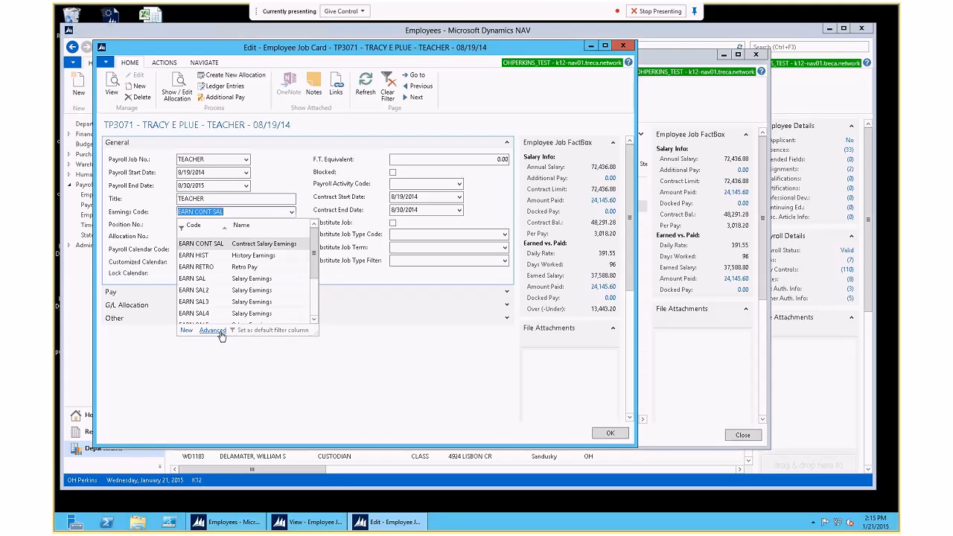
left_click(212, 330)
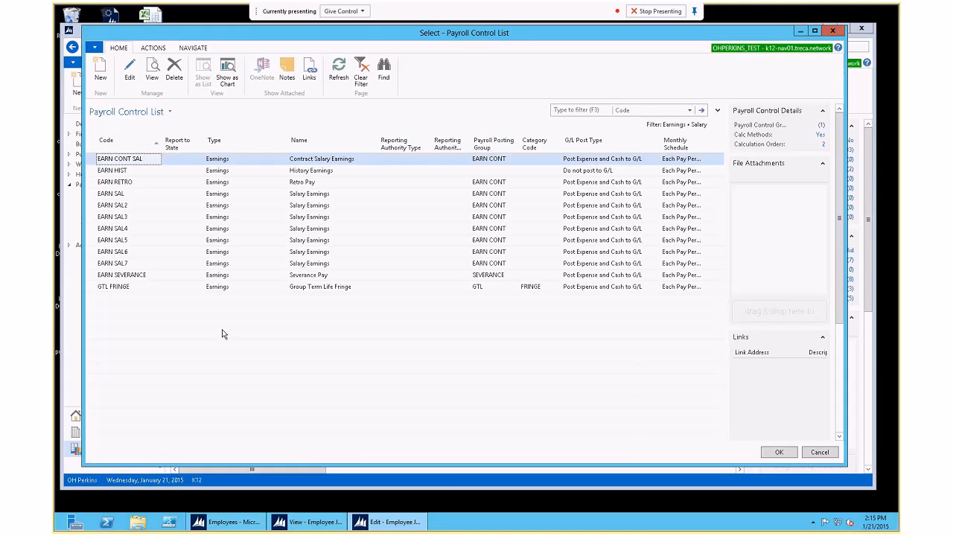
left_click(193, 47)
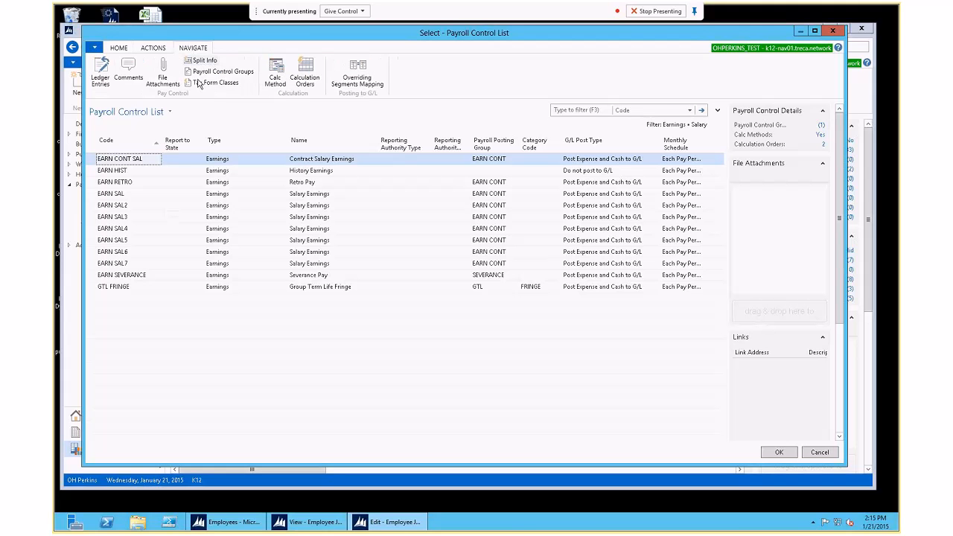
left_click(276, 74)
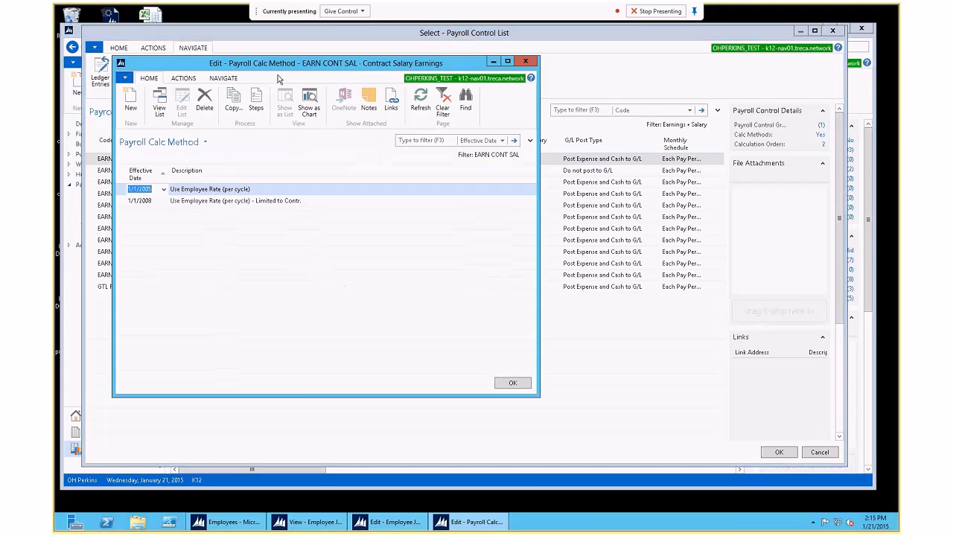
left_click(197, 201)
left_click(256, 102)
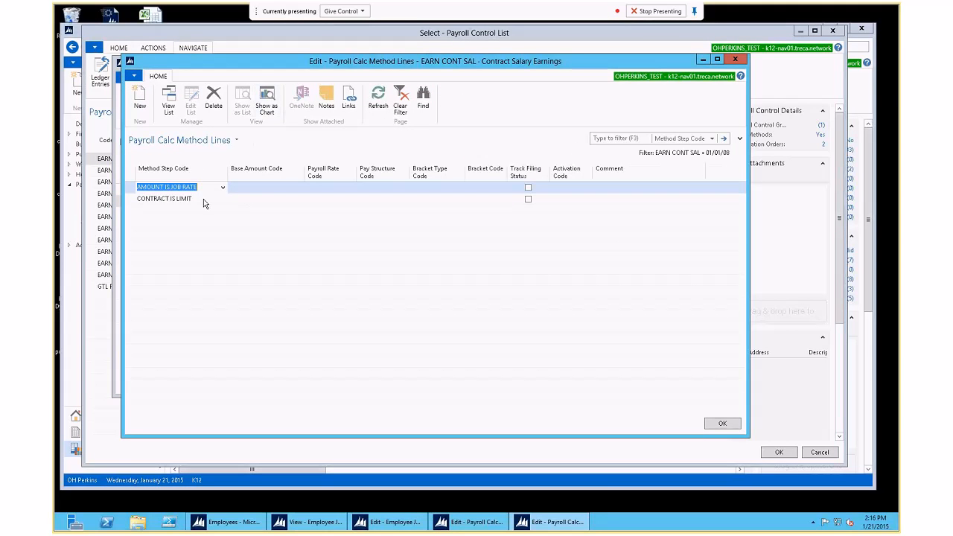
Step: Review the AMOUNT IS JOB RATE and CONTRACT IS LIMIT steps, keeping CONTRACT IS LIMIT, then close
left_click(203, 199)
left_click(205, 186)
left_click(216, 198)
left_click(221, 198)
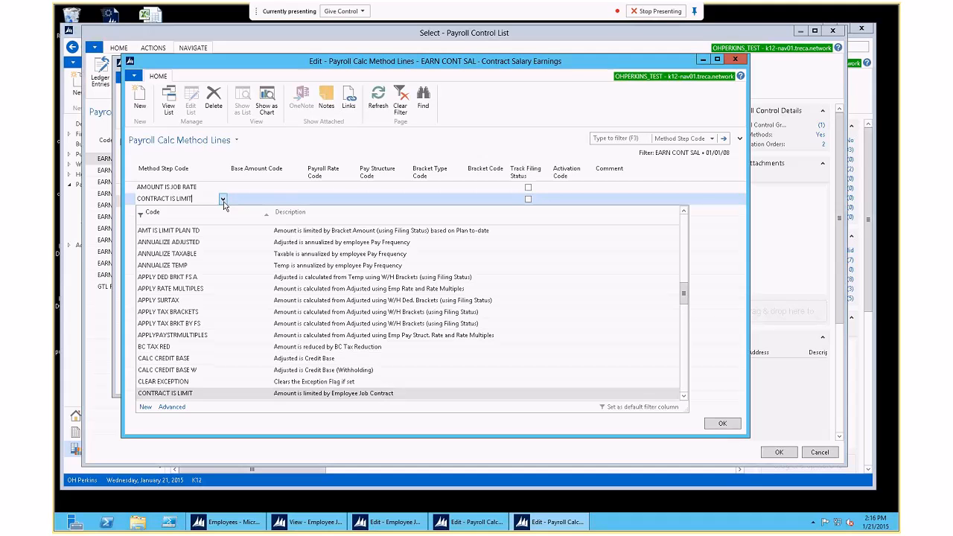
left_click(301, 395)
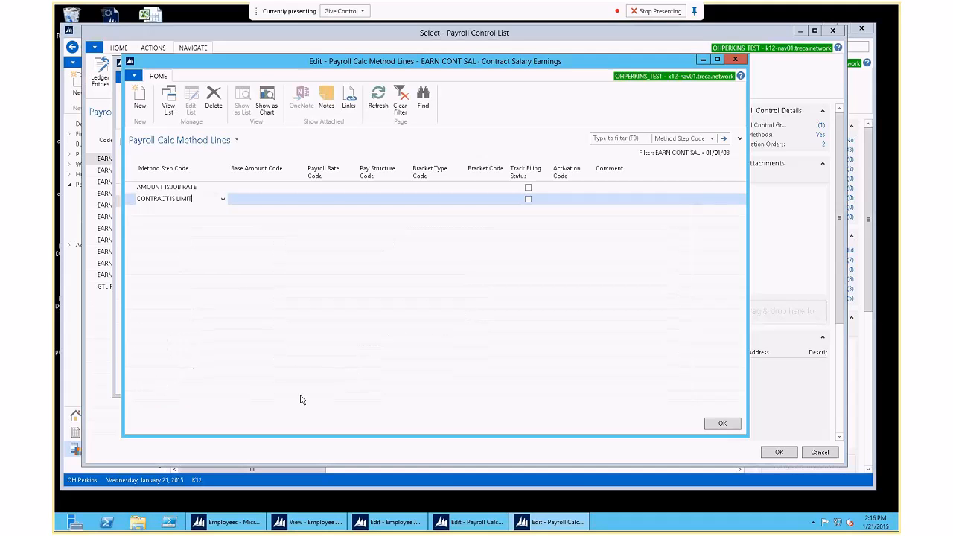
key("Escape")
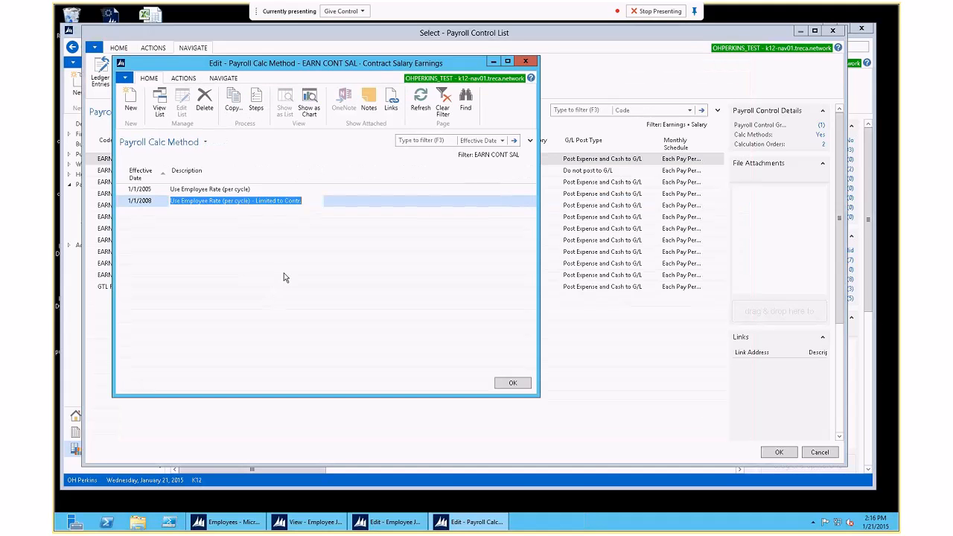
Step: Close the Payroll Calc Method window
key("Escape")
key("Escape")
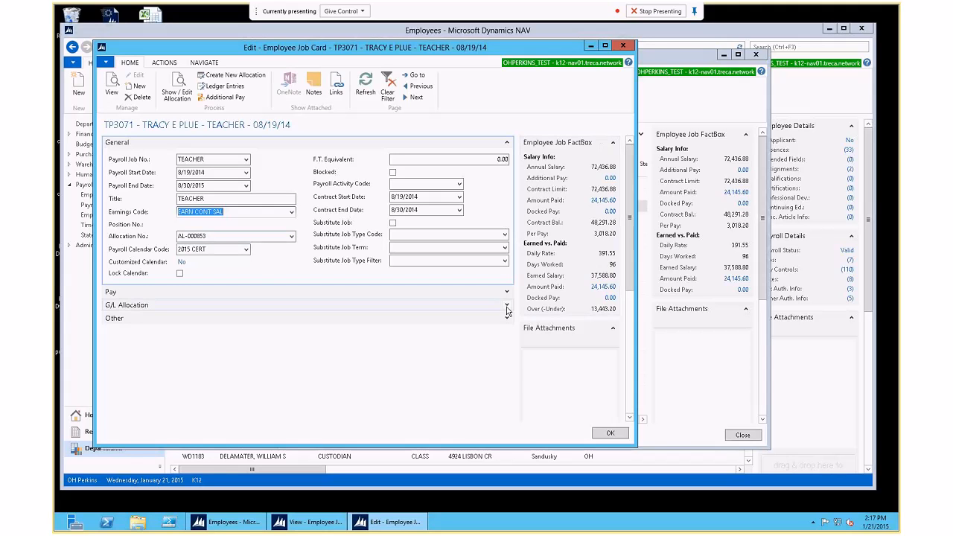
left_click(442, 305)
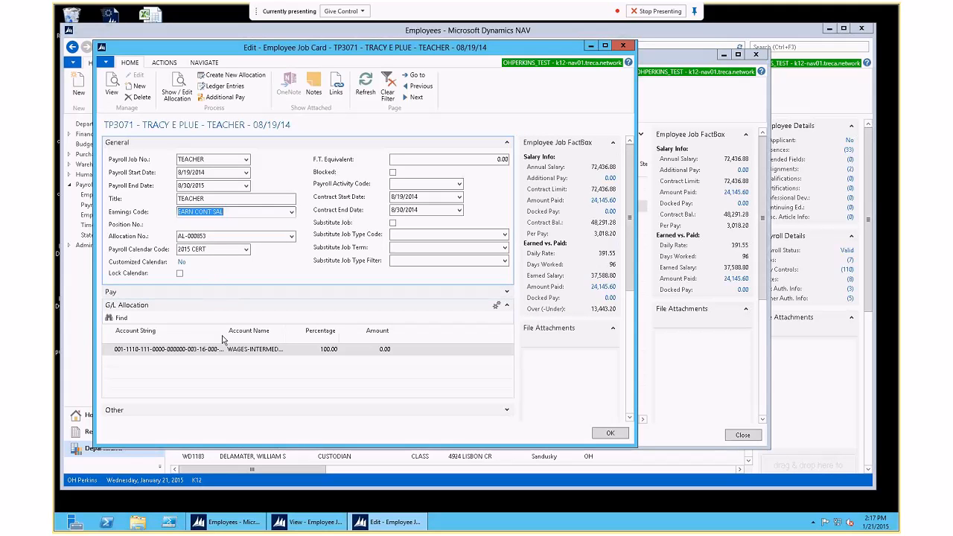
left_click_drag(225, 334, 246, 333)
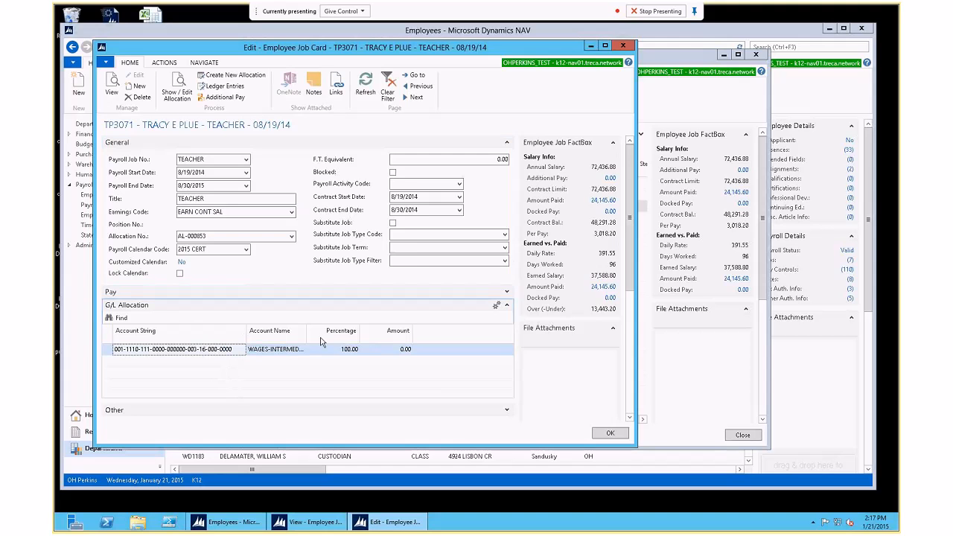
left_click_drag(305, 333, 337, 334)
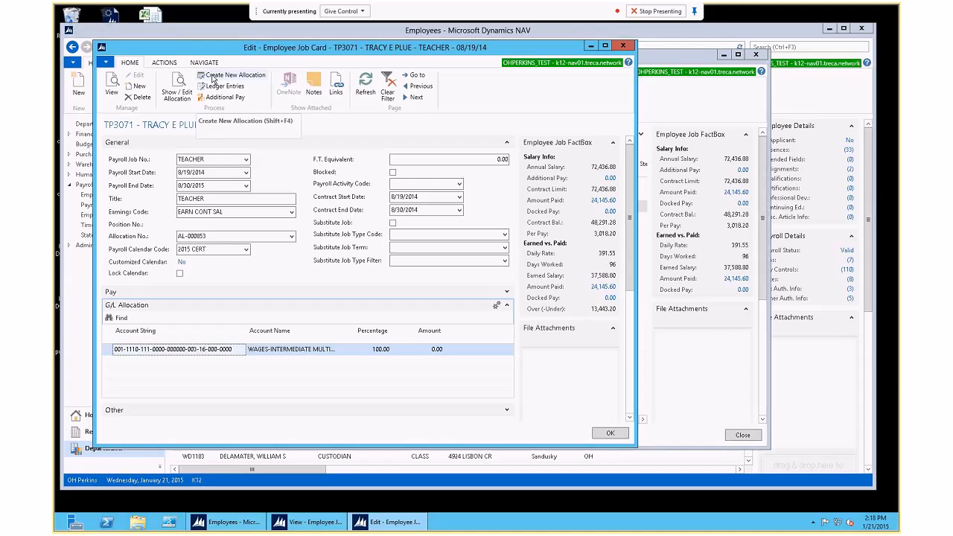
left_click_drag(207, 236, 158, 236)
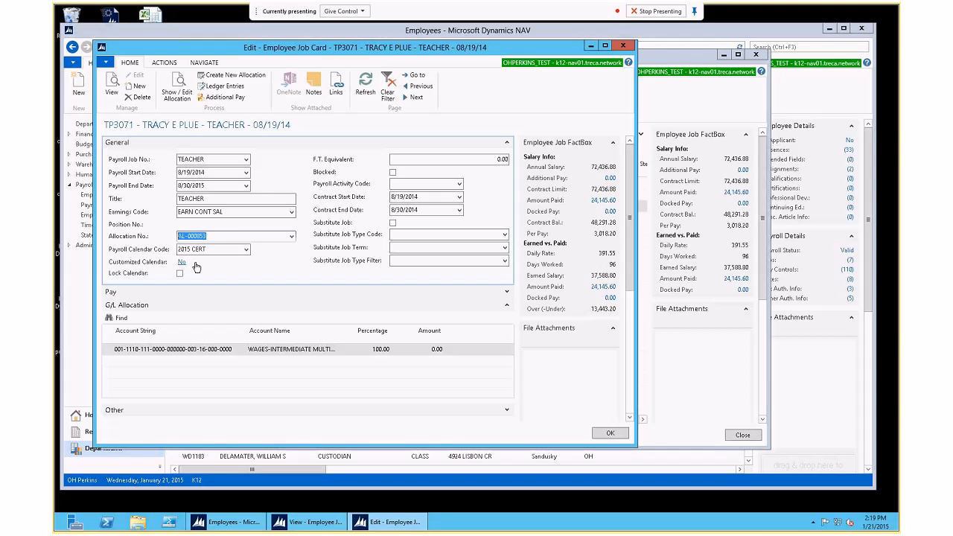
Step: Check the Allocation No. list, keep AL-000853, and open its Line Allocations
left_click(291, 236)
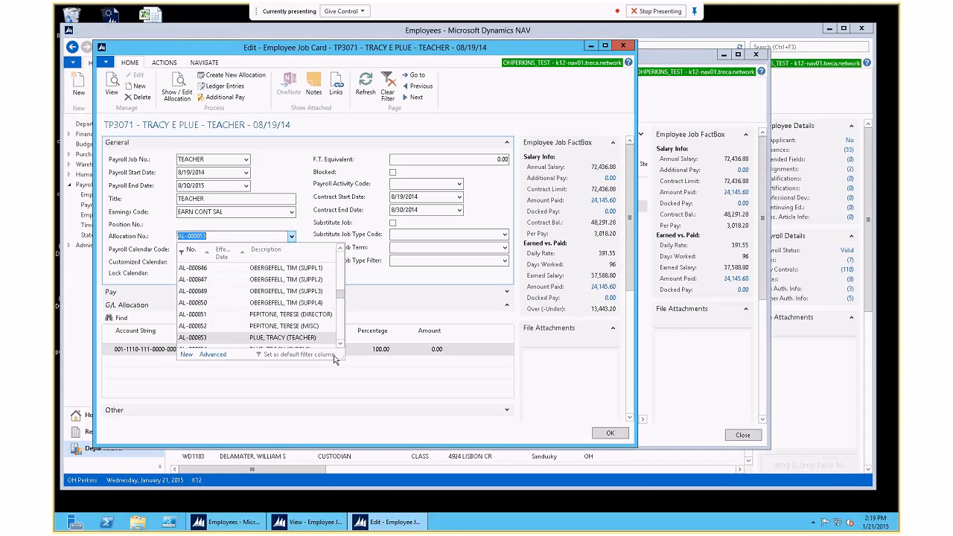
left_click(347, 364)
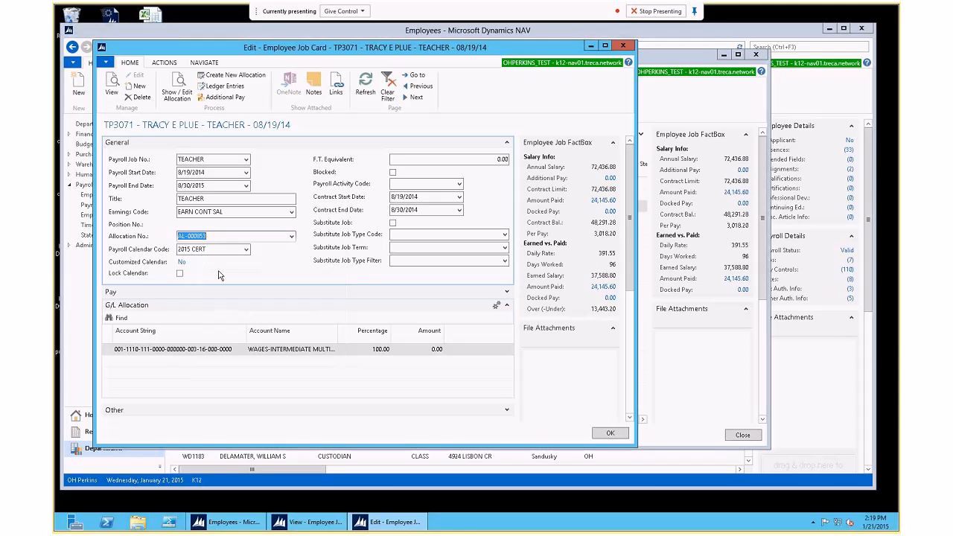
left_click(292, 236)
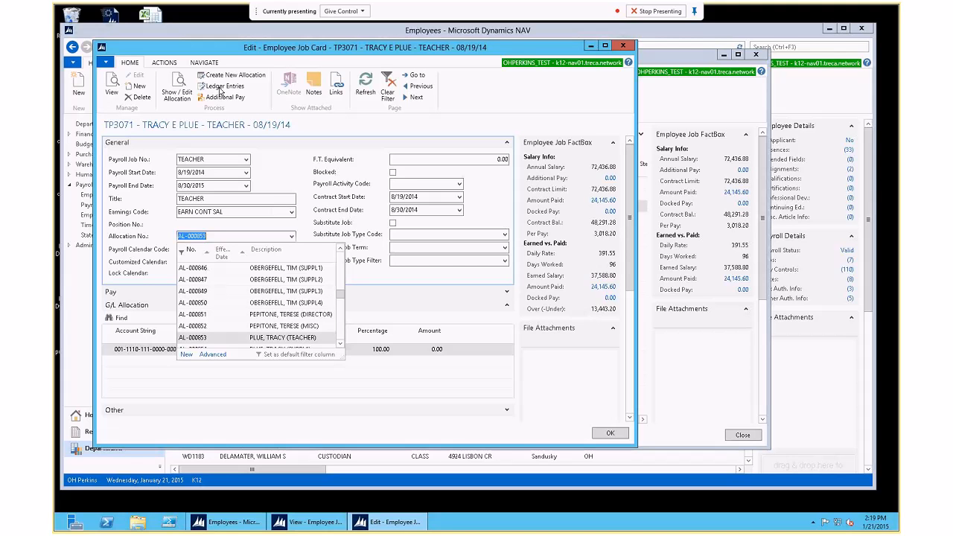
left_click(269, 176)
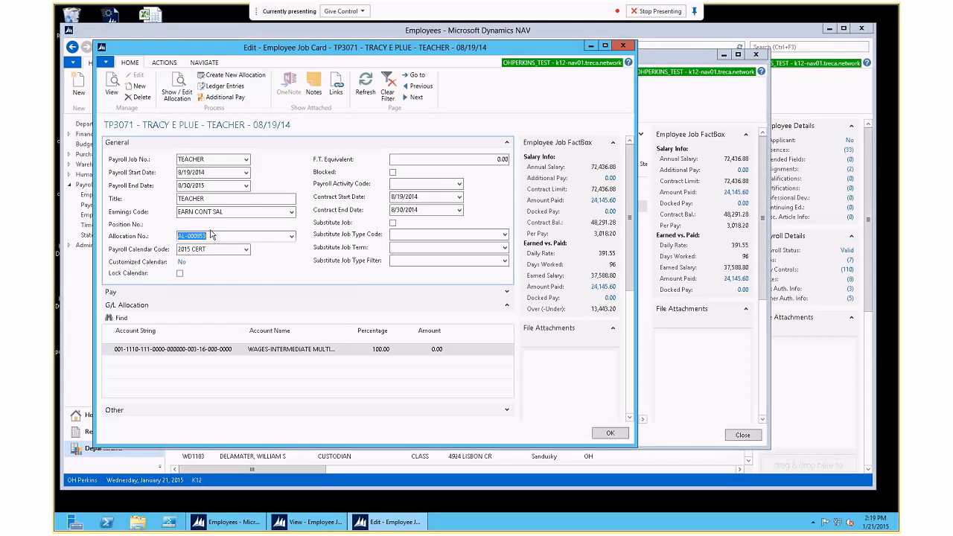
left_click(178, 83)
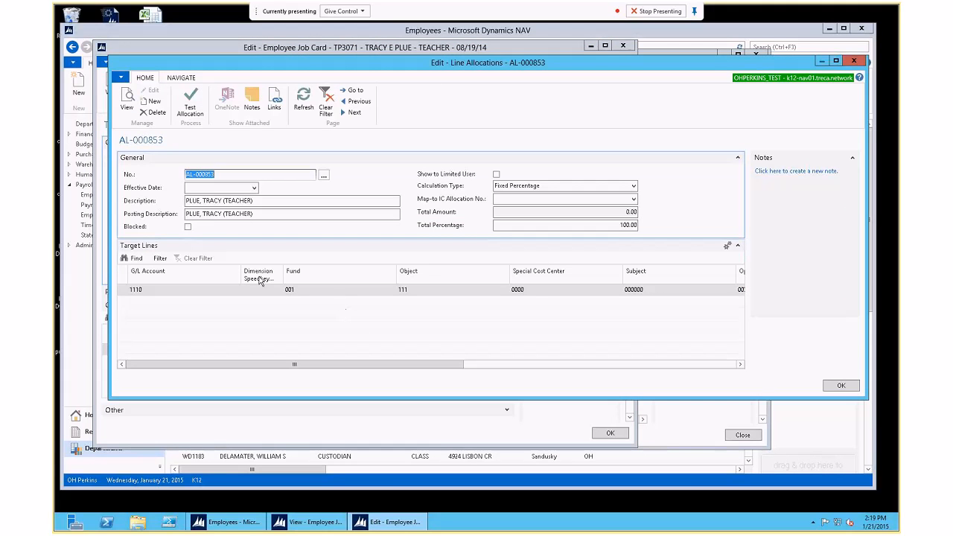
Step: Hide the Dimension Speedkey Code column from the target lines and reopen AL-000853
right_click(228, 279)
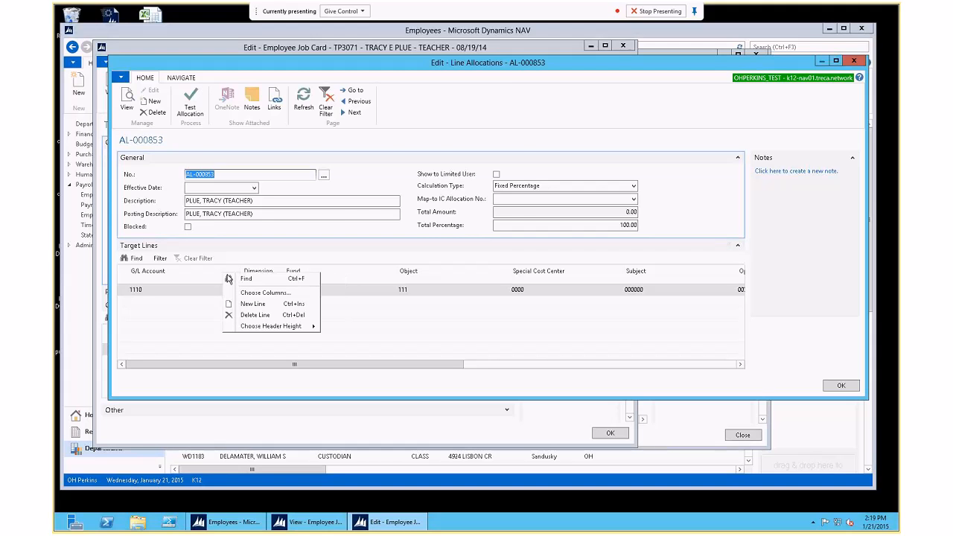
left_click(265, 293)
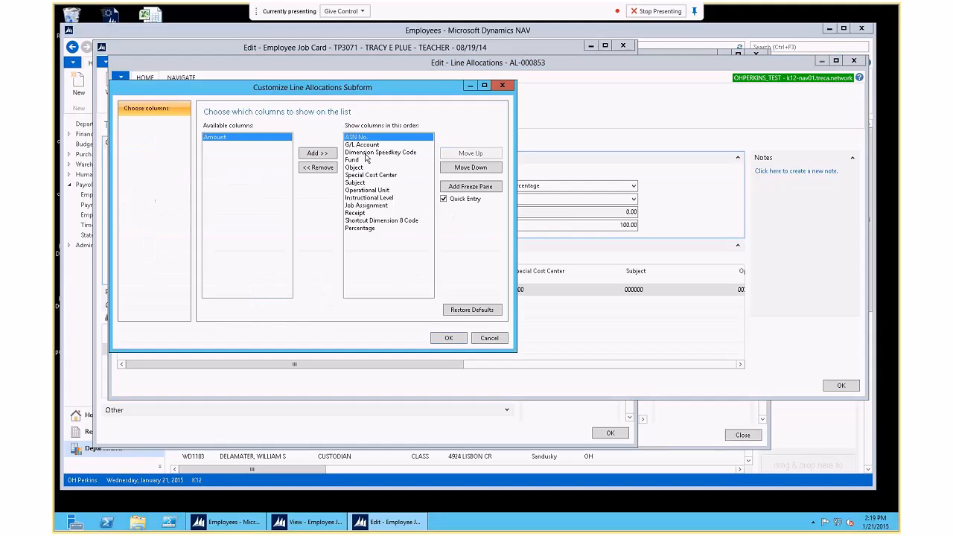
left_click(379, 151)
left_click(317, 167)
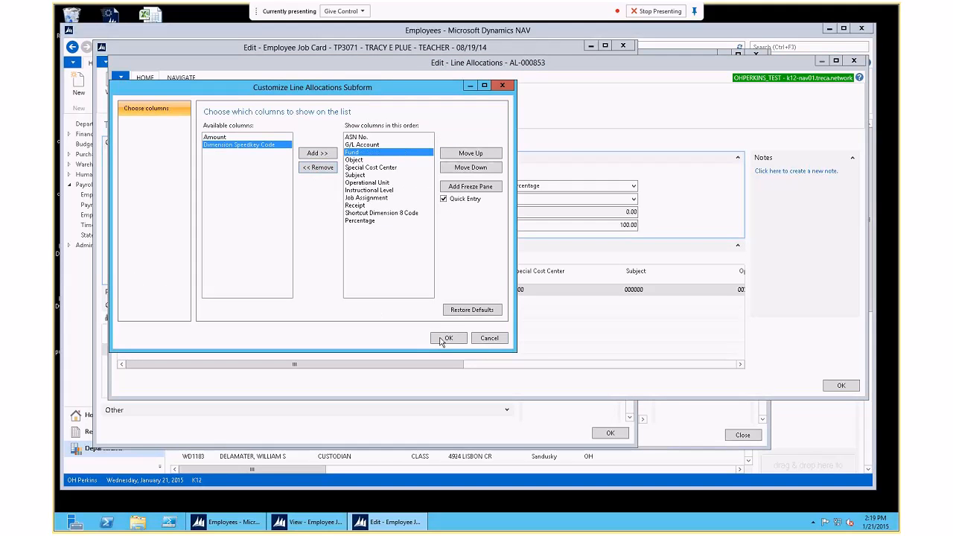
left_click(447, 339)
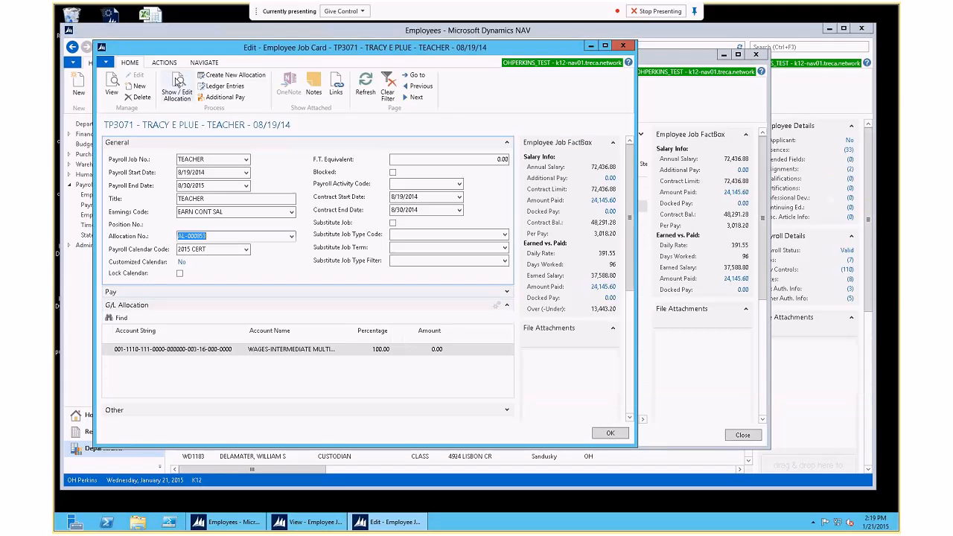
left_click(176, 85)
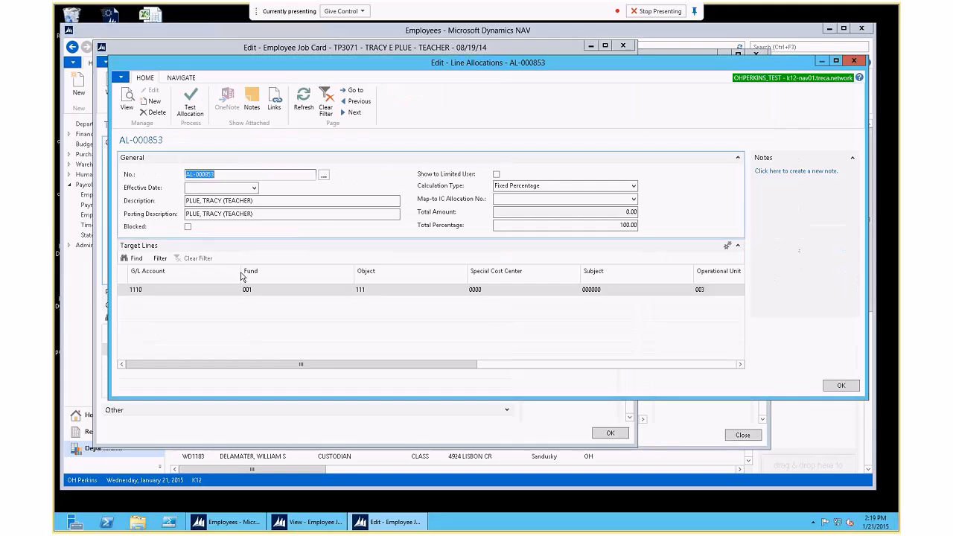
Step: Narrow the G/L Account, Fund and Object columns of the target lines
double_click(240, 271)
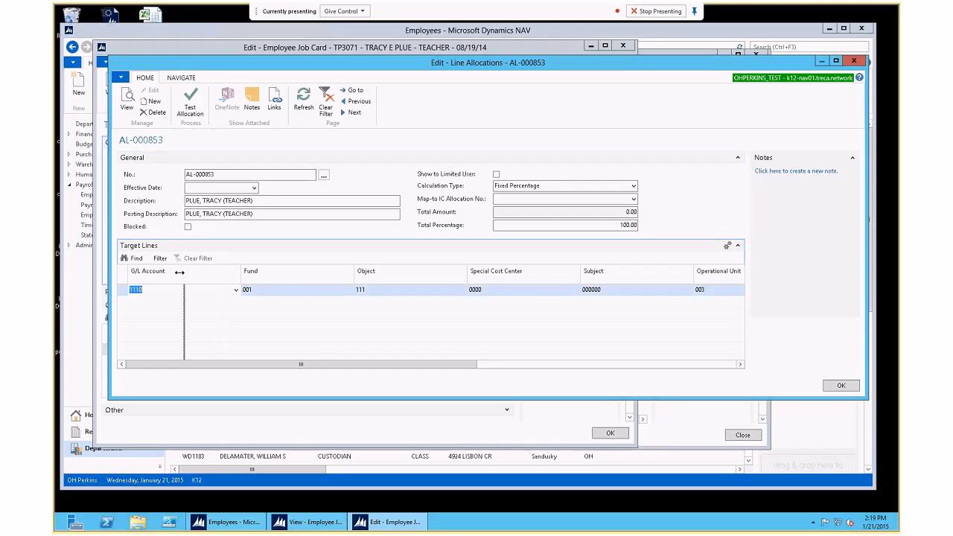
left_click_drag(230, 271, 217, 271)
left_click_drag(334, 279, 269, 280)
Step: Move Fund ahead of G/L Account, hide ASN No., and reopen AL-000853's lines
right_click(251, 280)
left_click(275, 296)
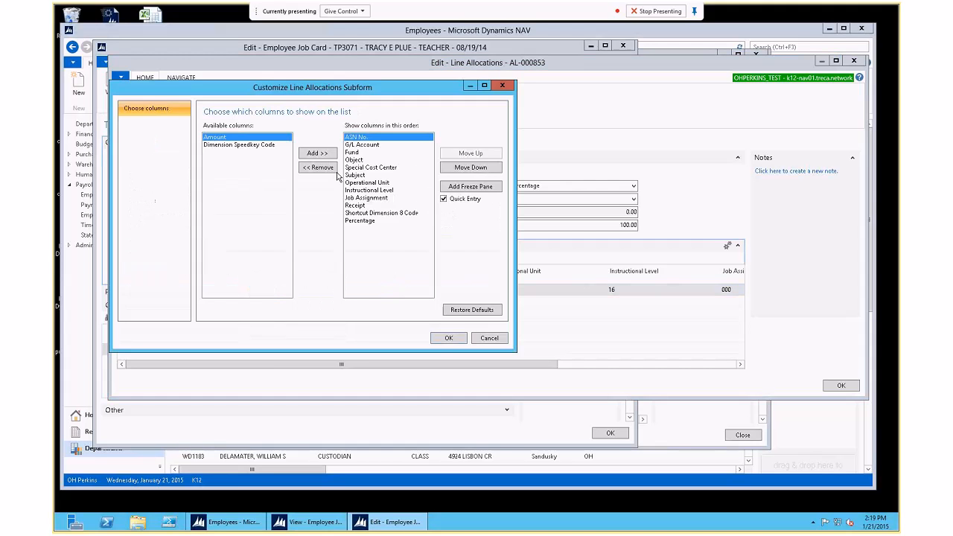
left_click(430, 151)
left_click(450, 155)
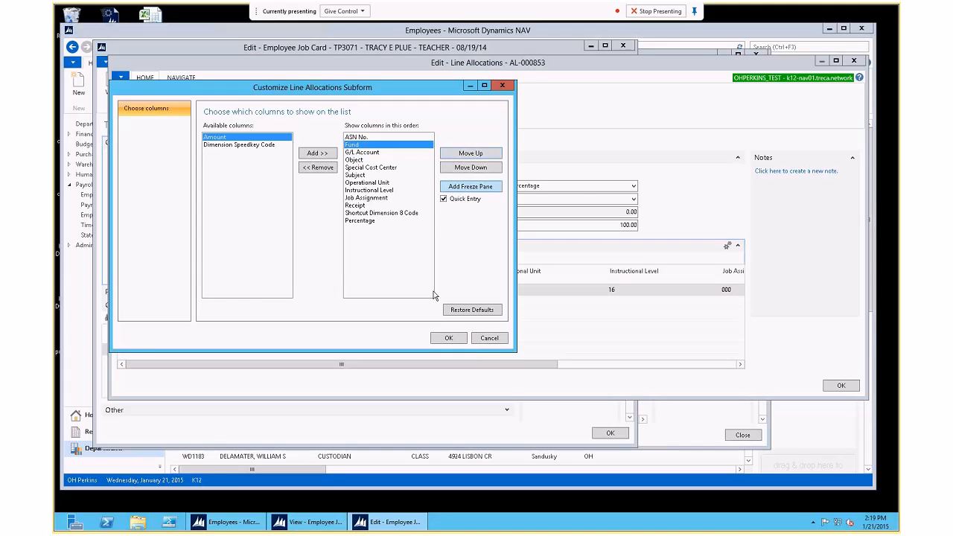
left_click(364, 138)
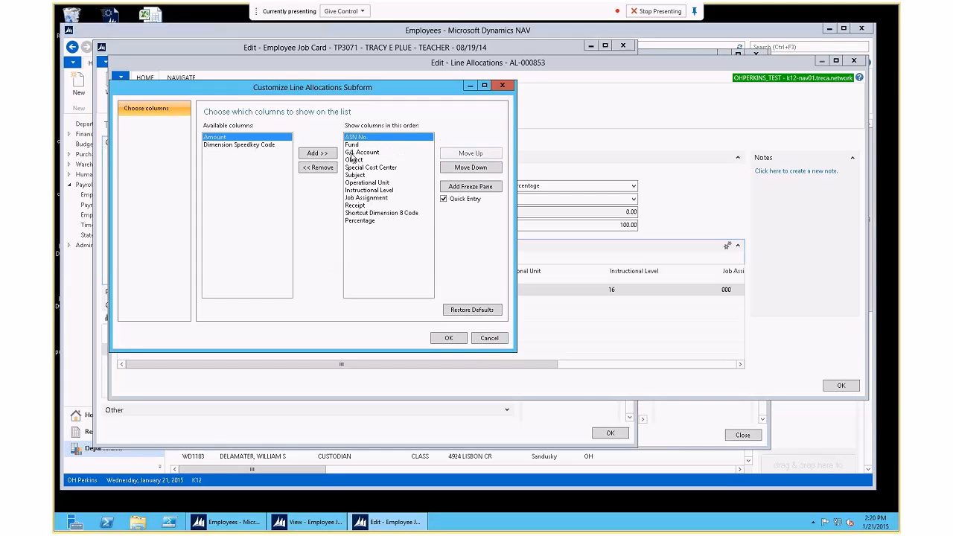
left_click(335, 168)
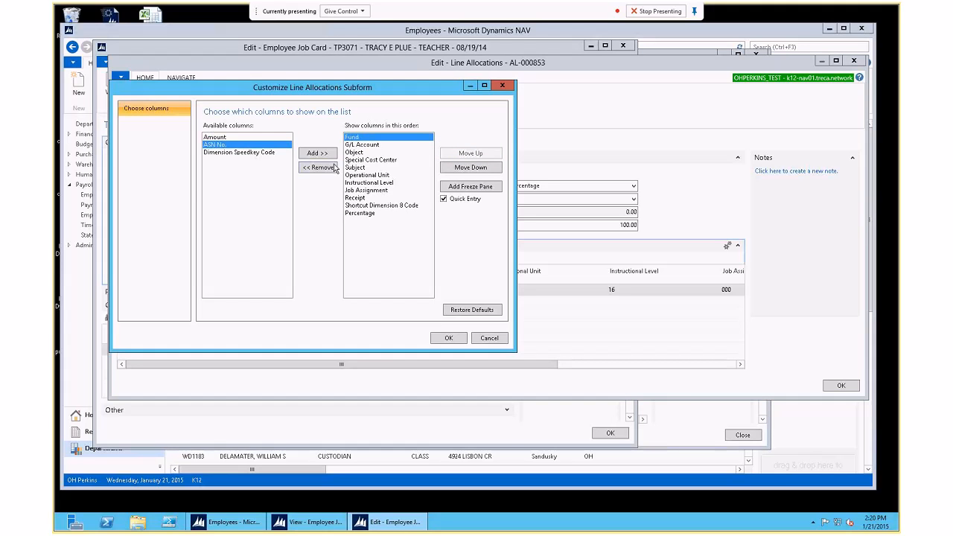
left_click(445, 341)
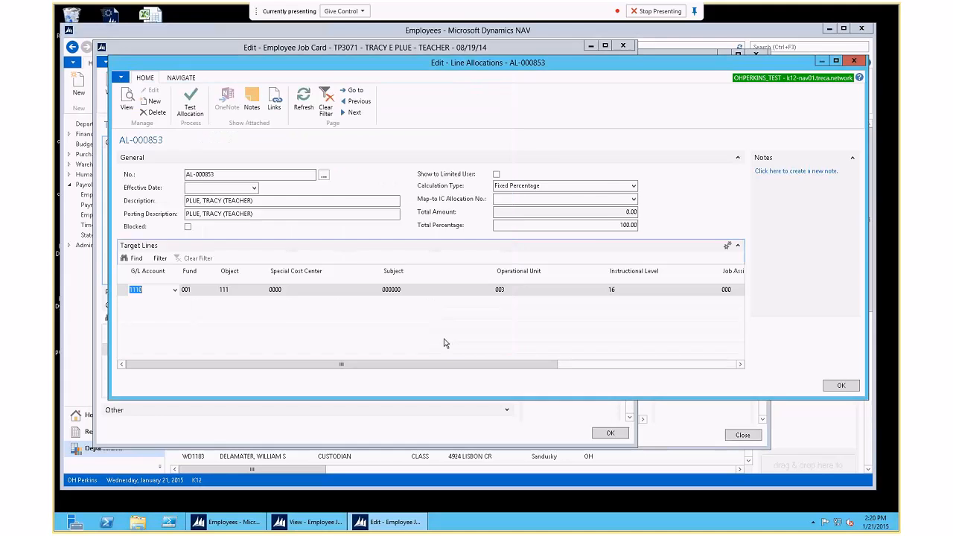
left_click(176, 88)
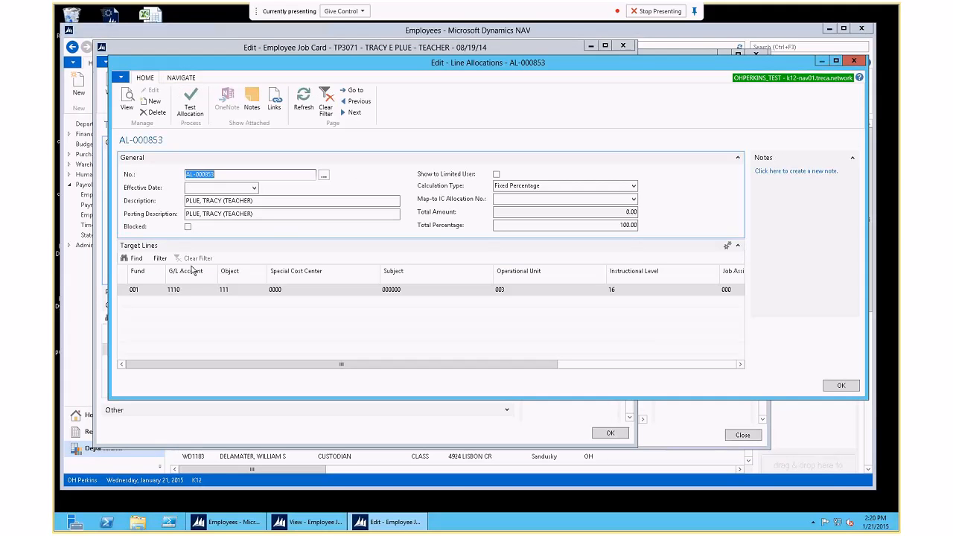
Step: Narrow Special Cost Center, Subject, Operational Unit, Instructional Level, Job Assignment and Receipt; widen Fund slightly
left_click_drag(379, 273, 315, 276)
left_click_drag(427, 276, 358, 281)
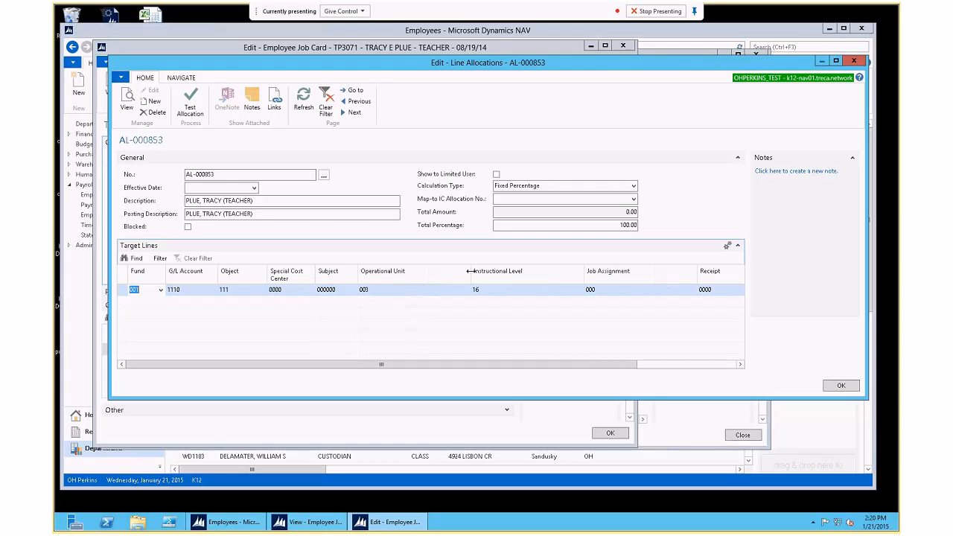
left_click_drag(470, 271, 418, 282)
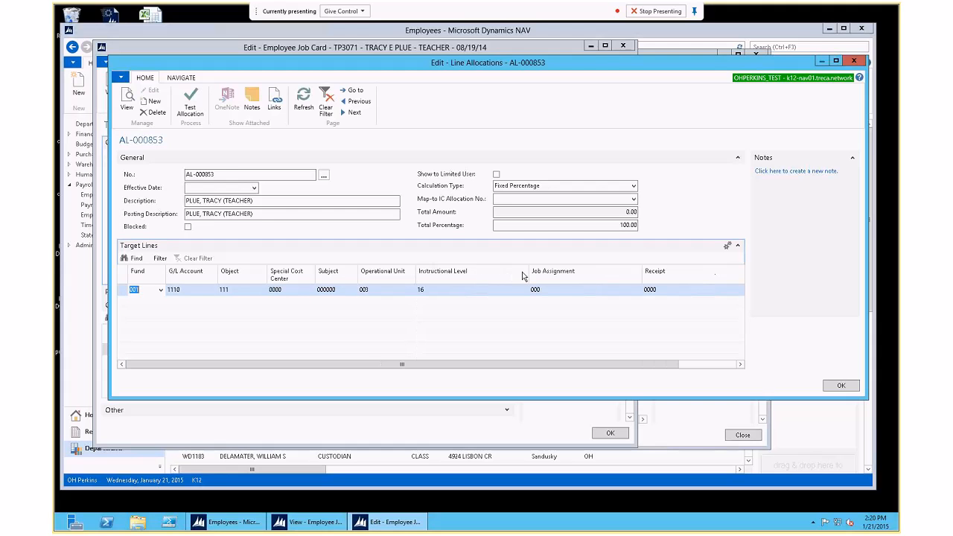
left_click_drag(523, 271, 491, 277)
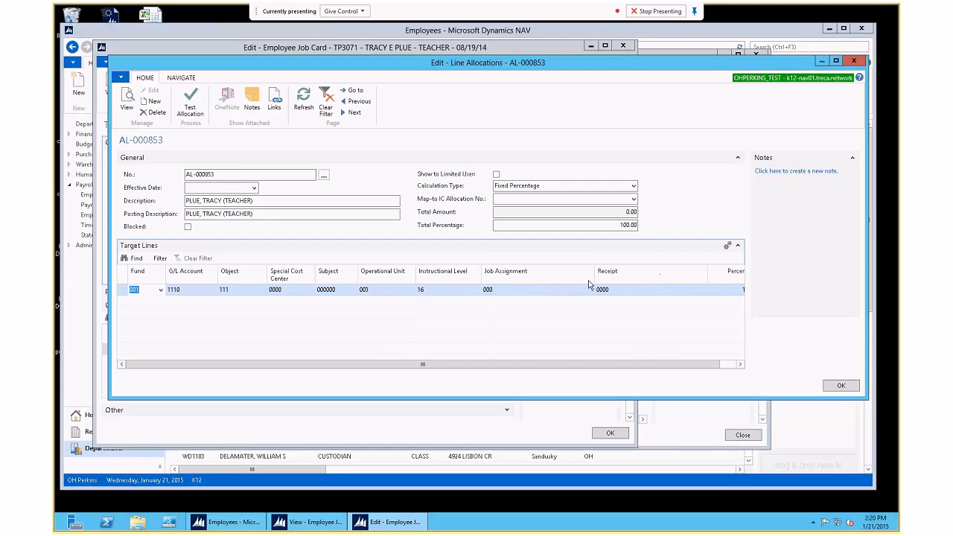
left_click_drag(594, 276, 546, 277)
left_click_drag(652, 278, 591, 279)
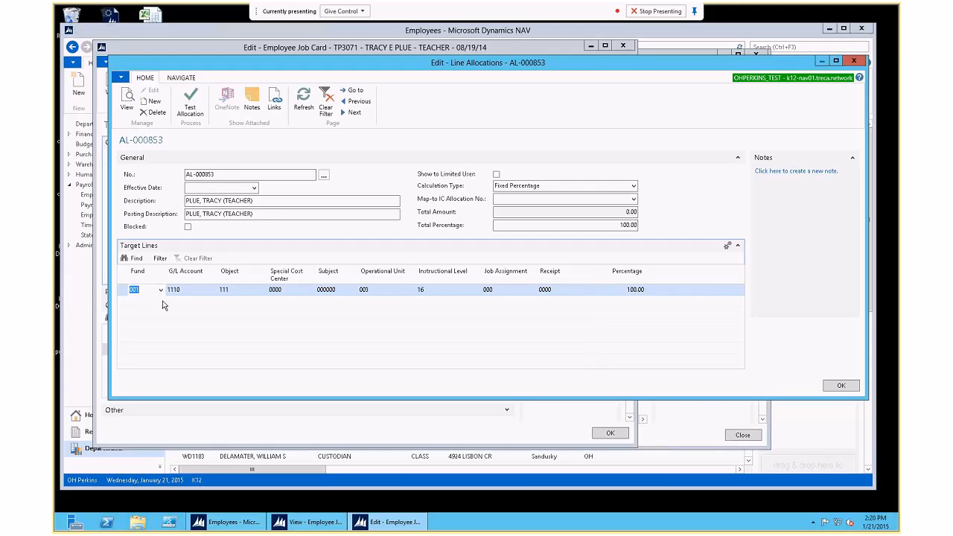
left_click_drag(165, 274, 175, 274)
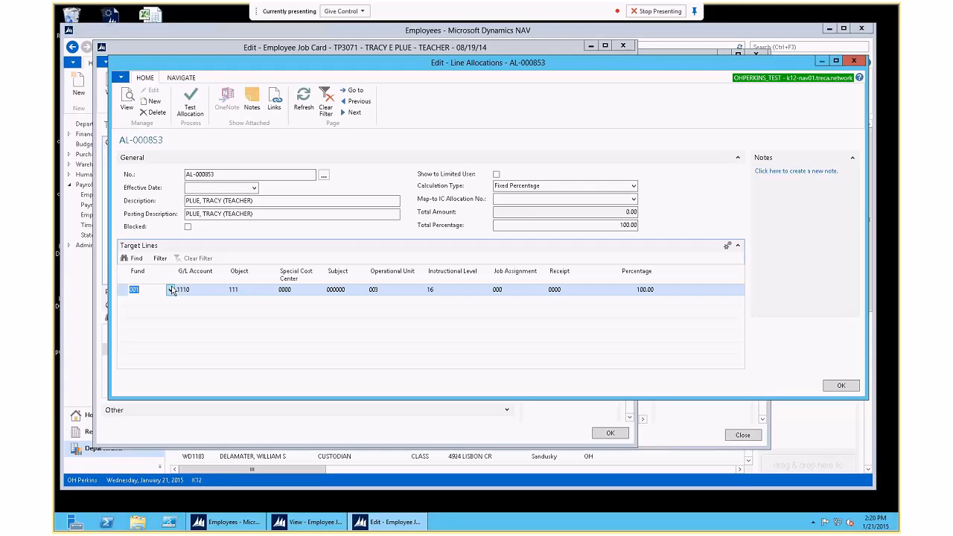
left_click(633, 186)
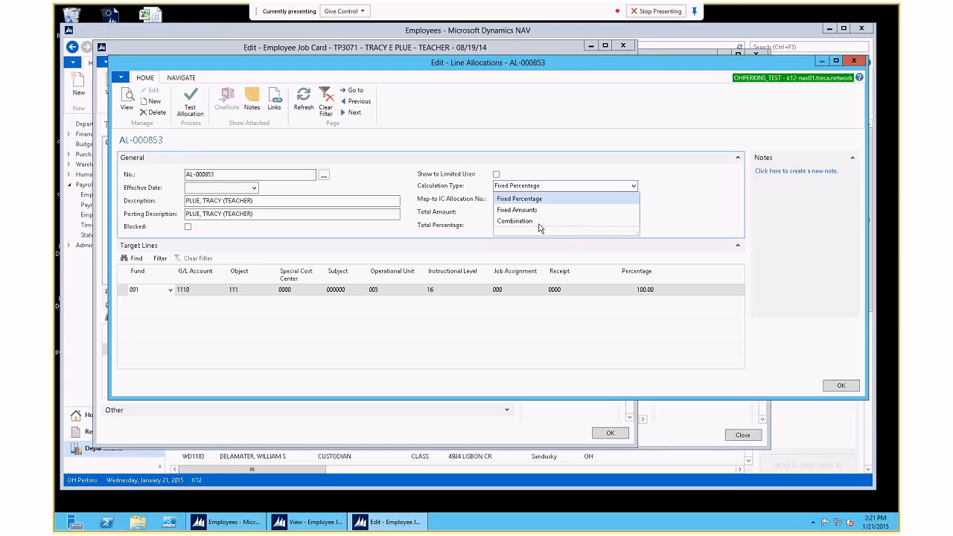
left_click(836, 388)
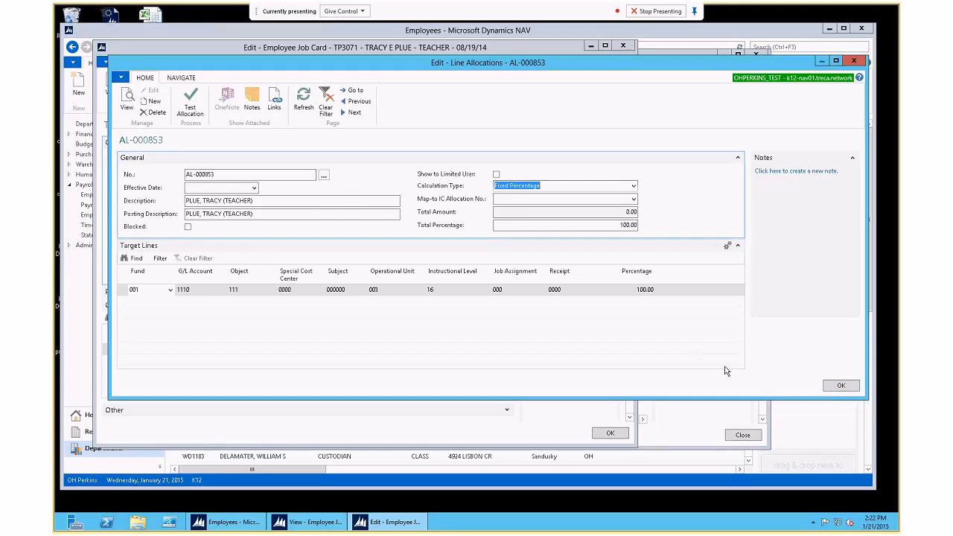
left_click(840, 387)
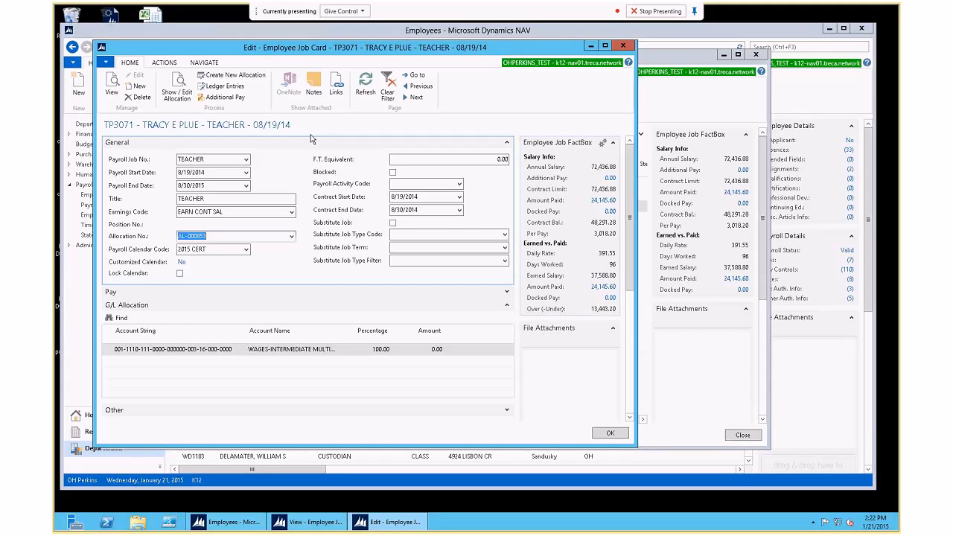
left_click(176, 83)
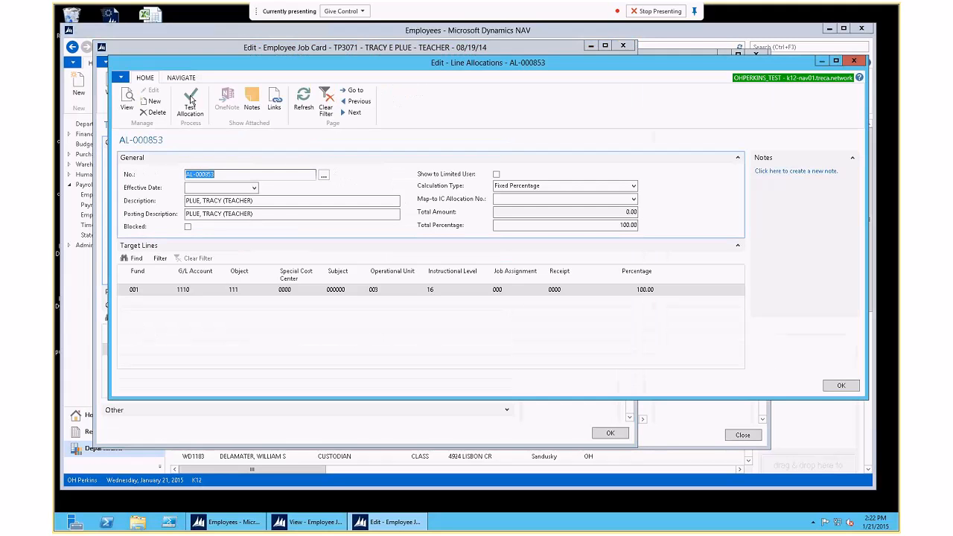
left_click(634, 186)
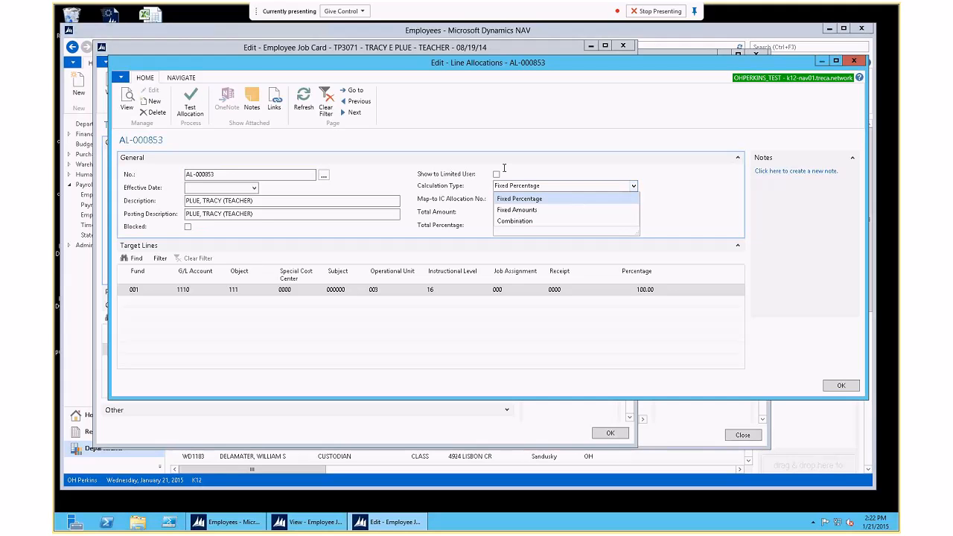
left_click(683, 285)
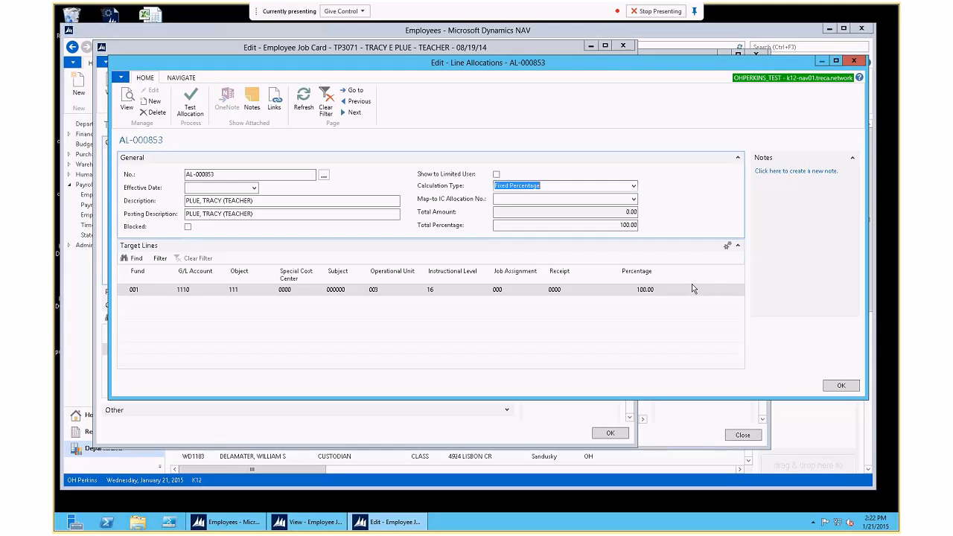
Step: Add the Amount column to the target-line layout and reopen AL-000853's allocation lines
right_click(625, 275)
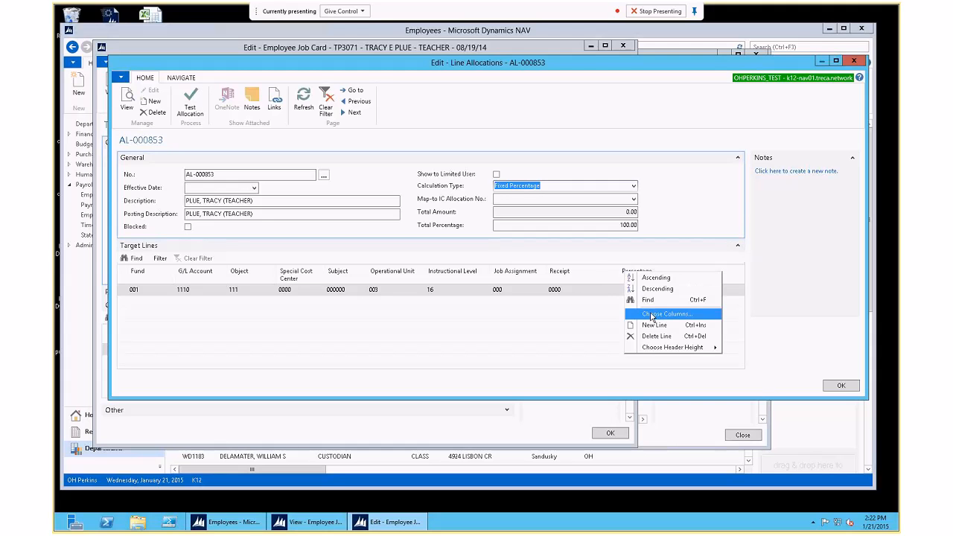
left_click(651, 314)
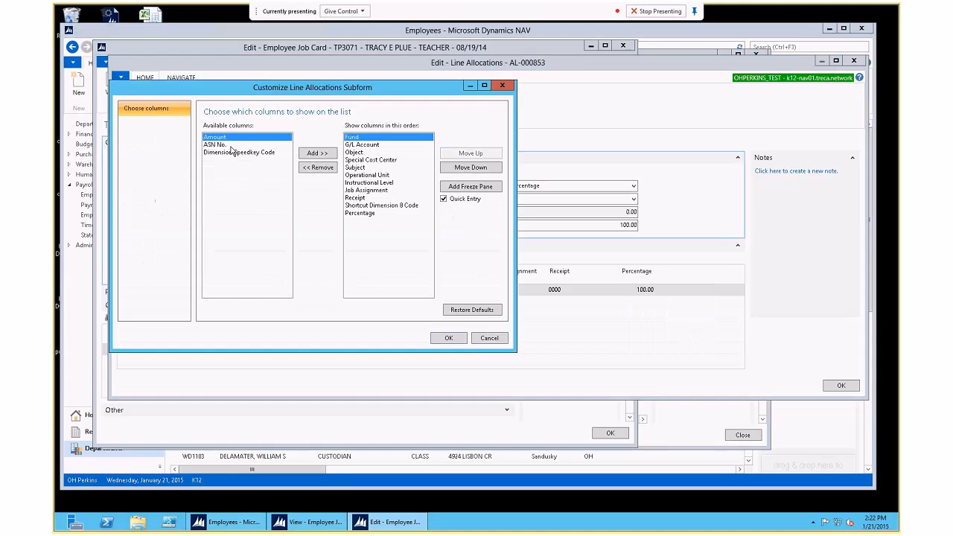
left_click(317, 153)
left_click(451, 340)
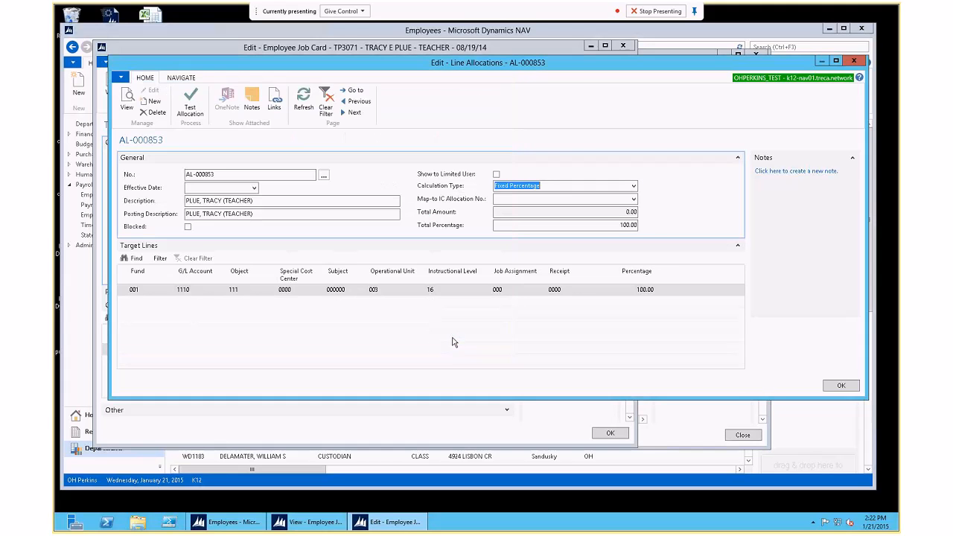
key("Escape")
left_click(181, 93)
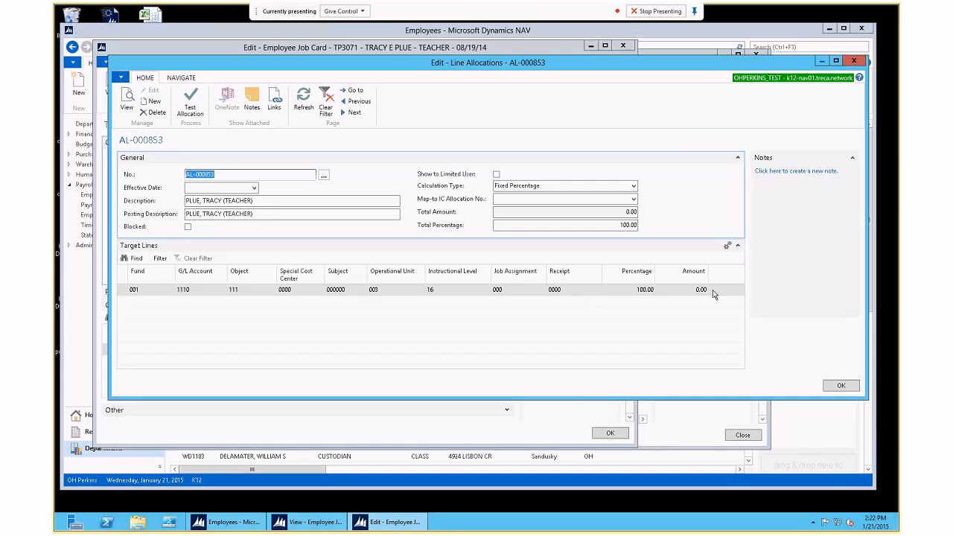
left_click(633, 186)
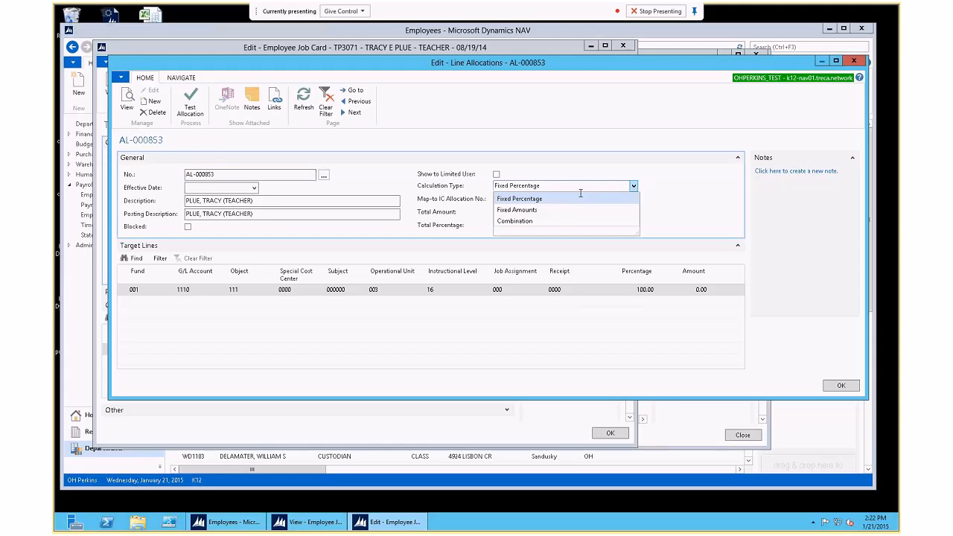
Step: Switch the calculation type to Fixed Amounts and give the first line 0 percent and 500.00 amount
left_click(514, 210)
left_click(624, 290)
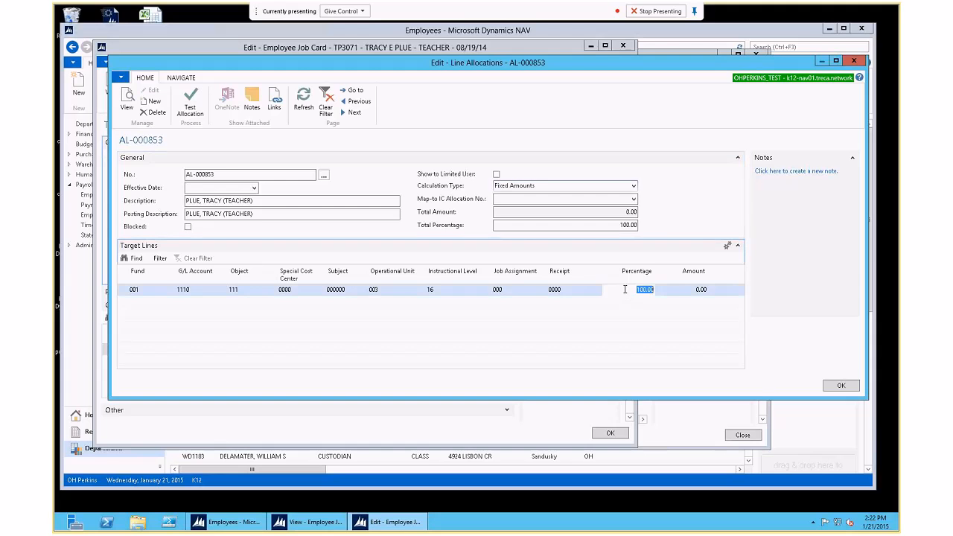
left_click_drag(624, 290, 678, 289)
type("0")
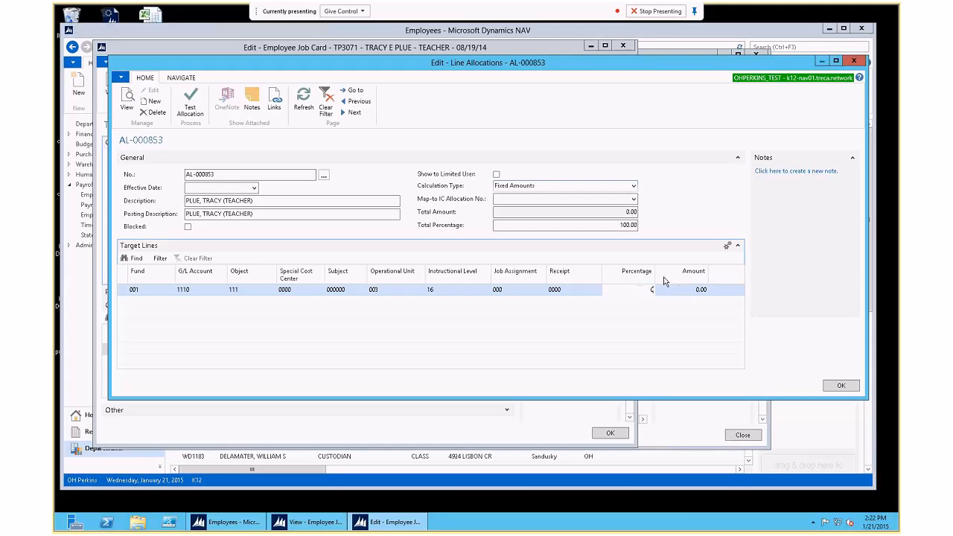
key("Tab")
key("BackSpace")
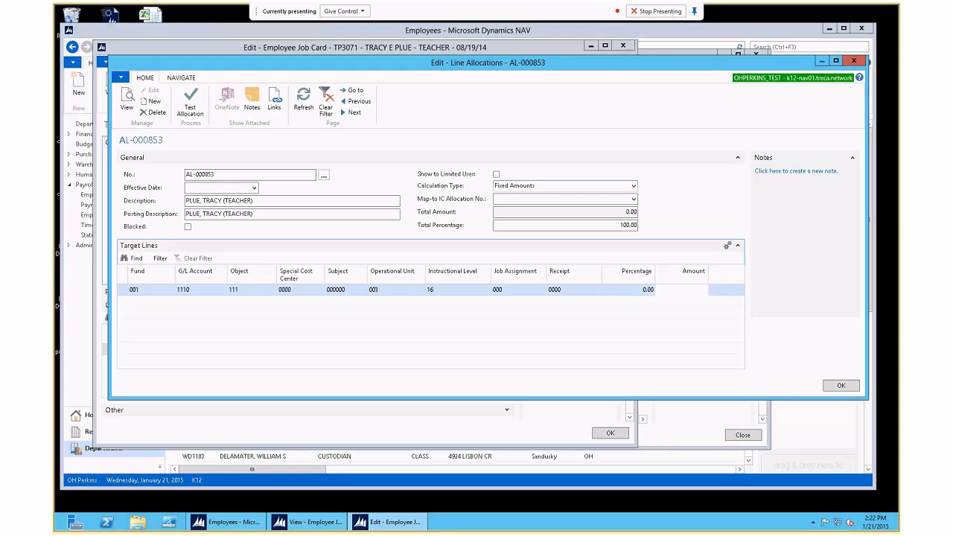
type("500")
key("Tab")
Step: Copy the first line's values into a second line with F8 and give it 3,000.00 amount
key("F8")
key("Tab")
key("F8")
key("Tab")
key("F8")
key("Tab")
key("F8")
key("Tab")
key("F8")
key("Tab")
key("F8")
key("Tab")
key("F8")
key("Tab")
key("F8")
key("Tab")
key("F8")
key("Tab")
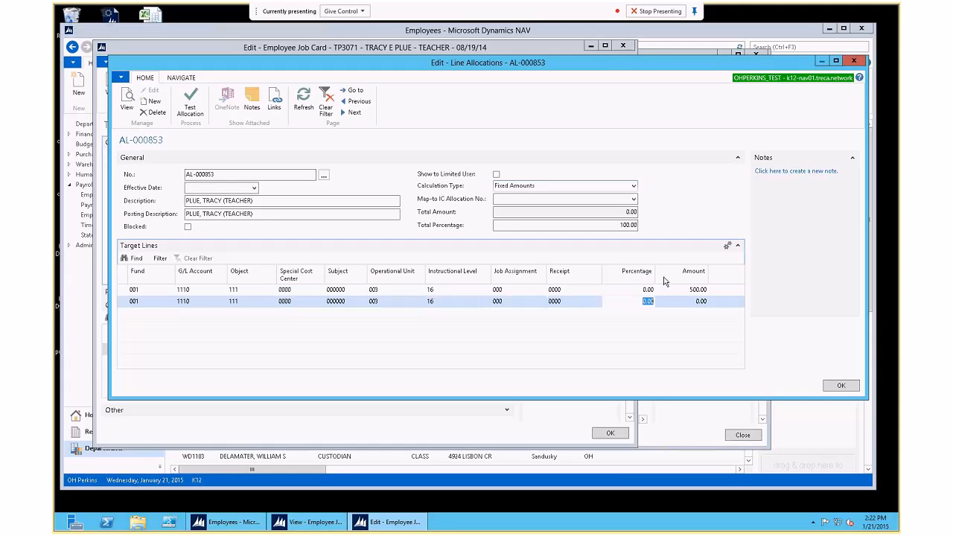
key("Tab")
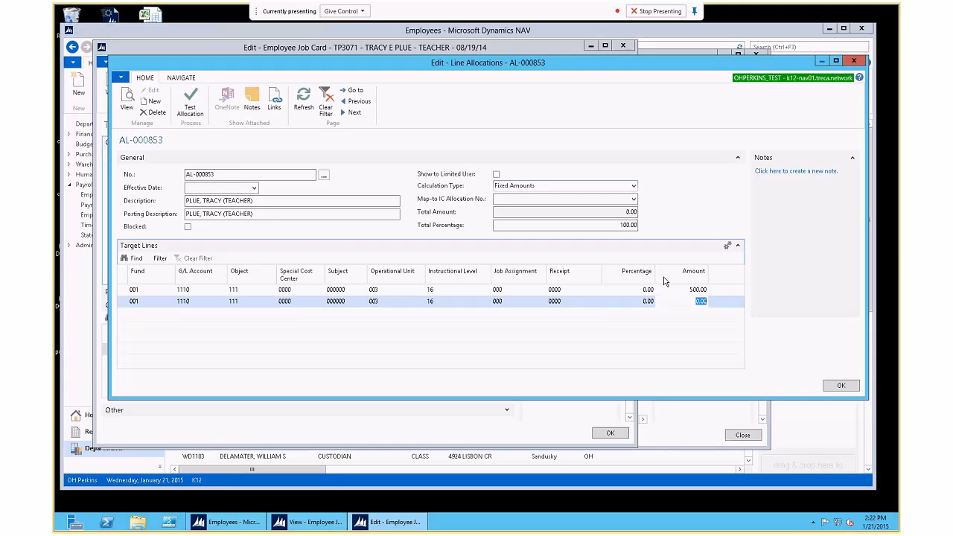
type("3000")
key("Up")
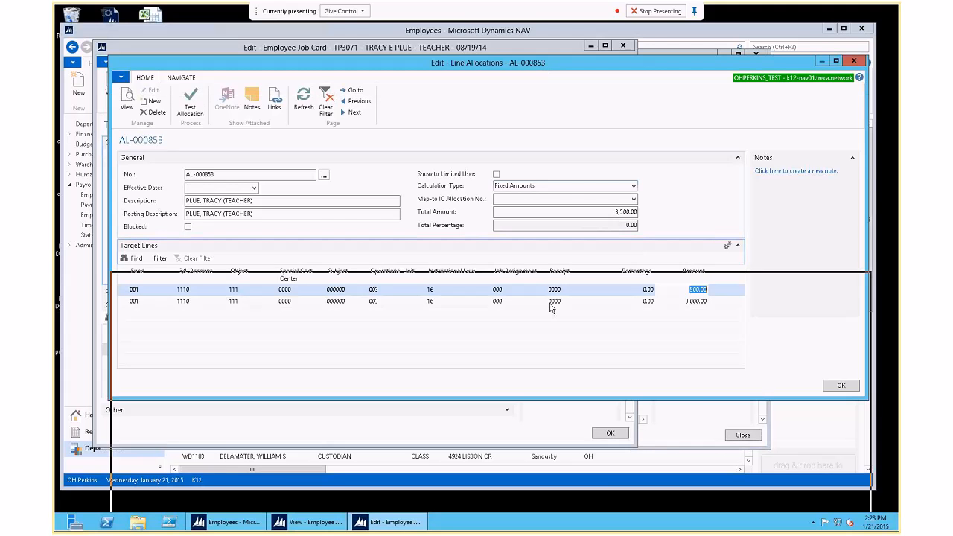
left_click_drag(551, 308, 554, 304)
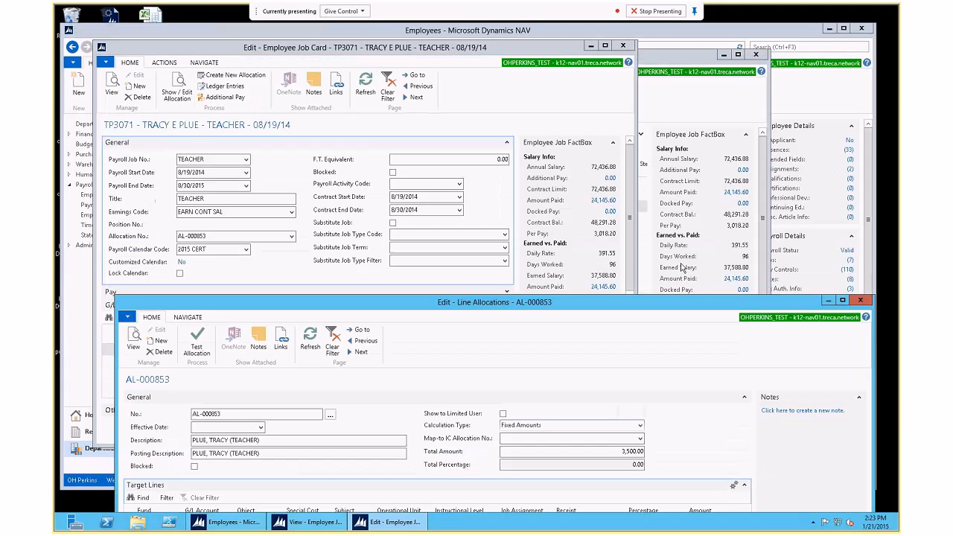
Step: Set the second target line's Percentage to 100, saving and reopening AL-000853 around the edit
left_click_drag(643, 306, 604, 66)
left_click(813, 385)
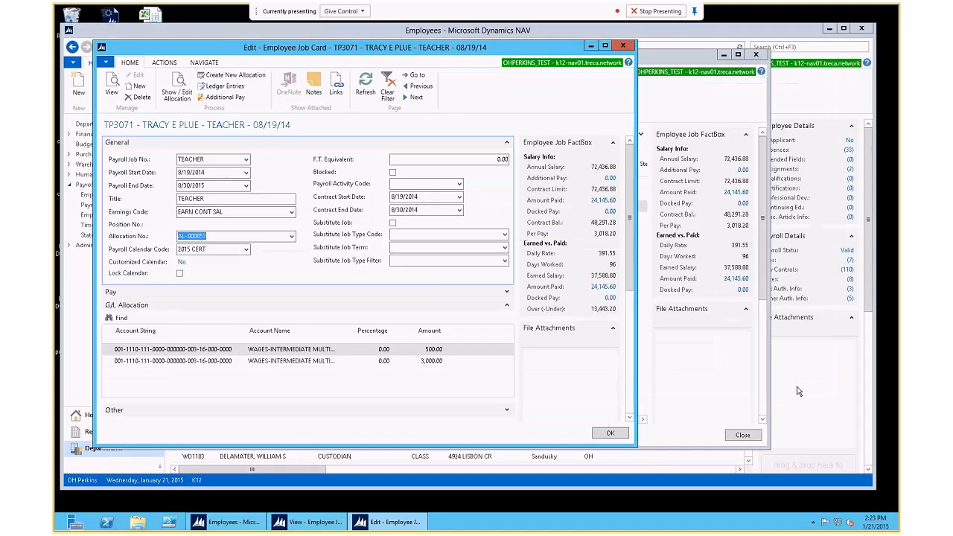
left_click(176, 87)
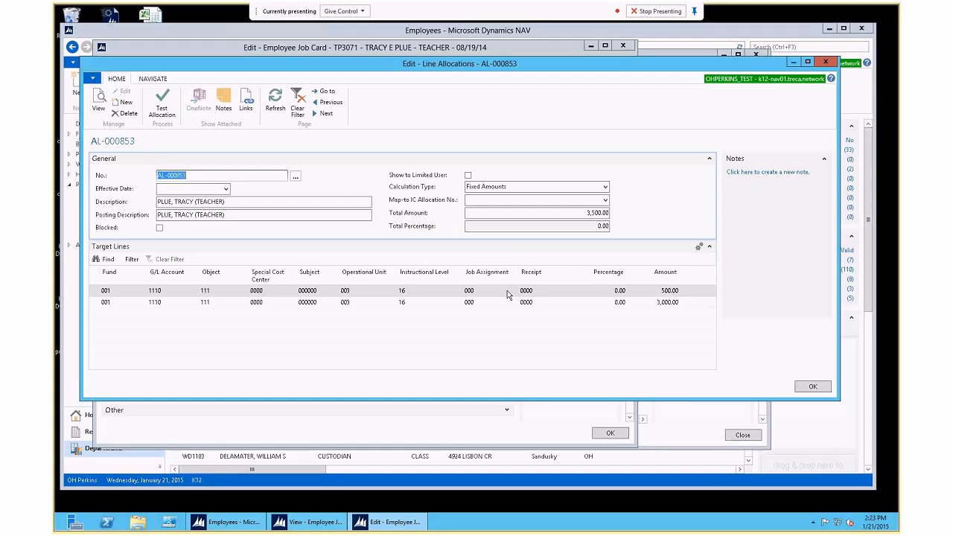
left_click(617, 302)
type("100")
key("Tab")
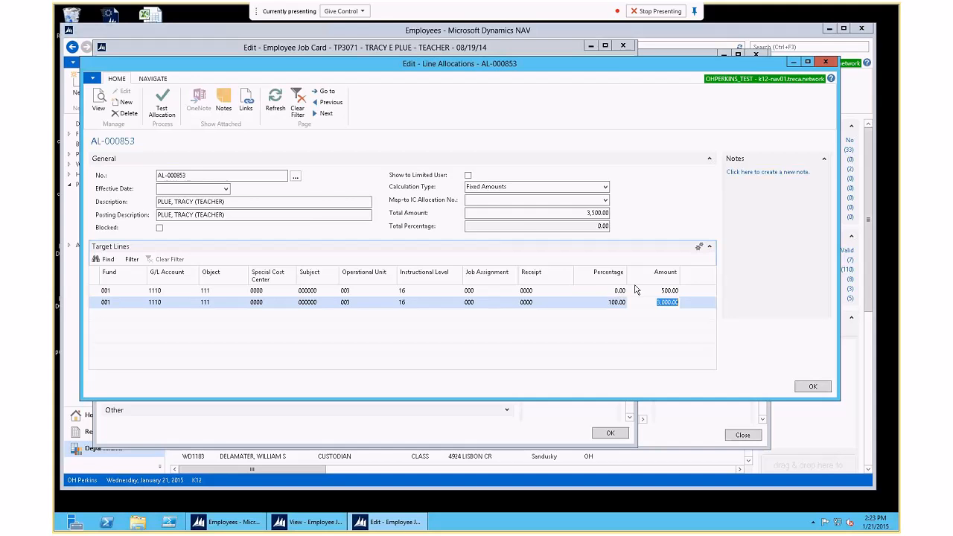
left_click(812, 385)
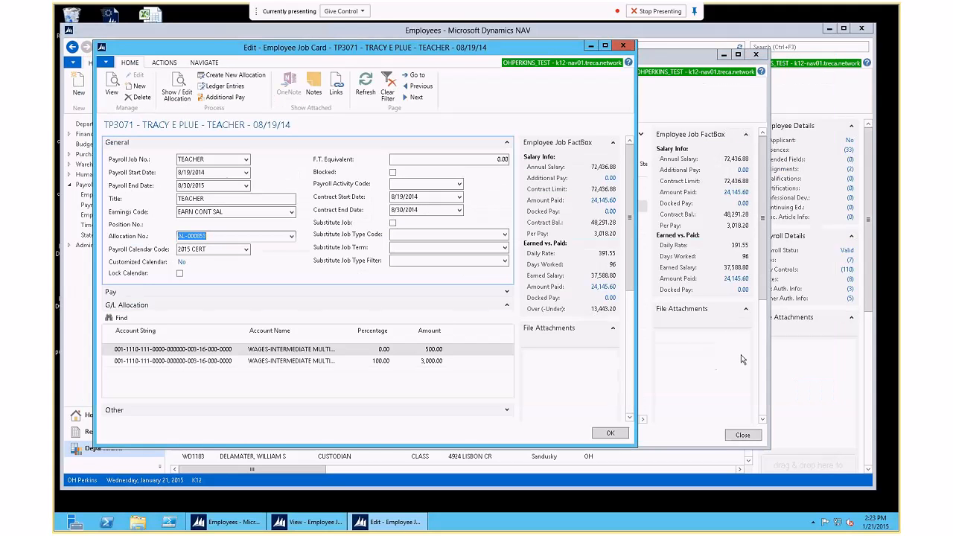
left_click(175, 84)
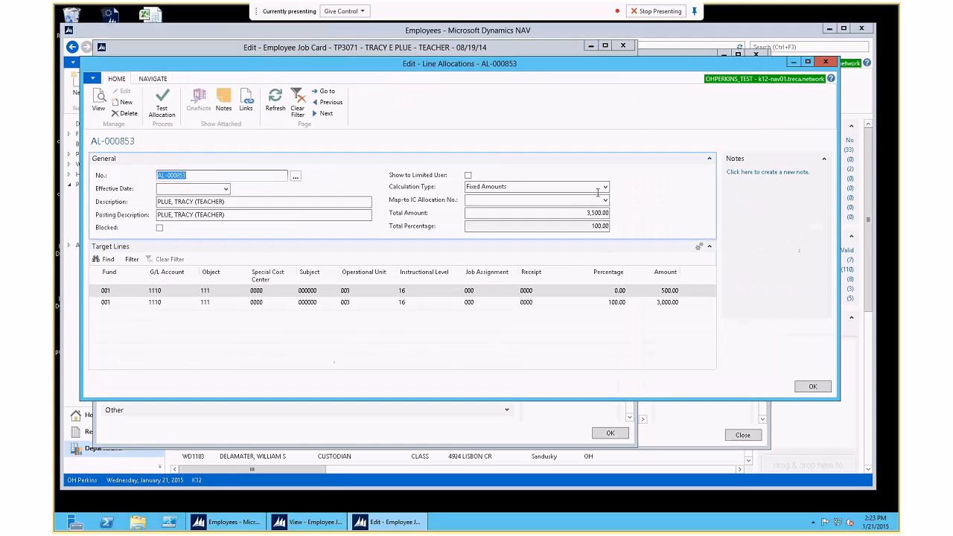
Step: Set the first target line to Amount 0 and Percentage 100, and delete the second target line
left_click(675, 290)
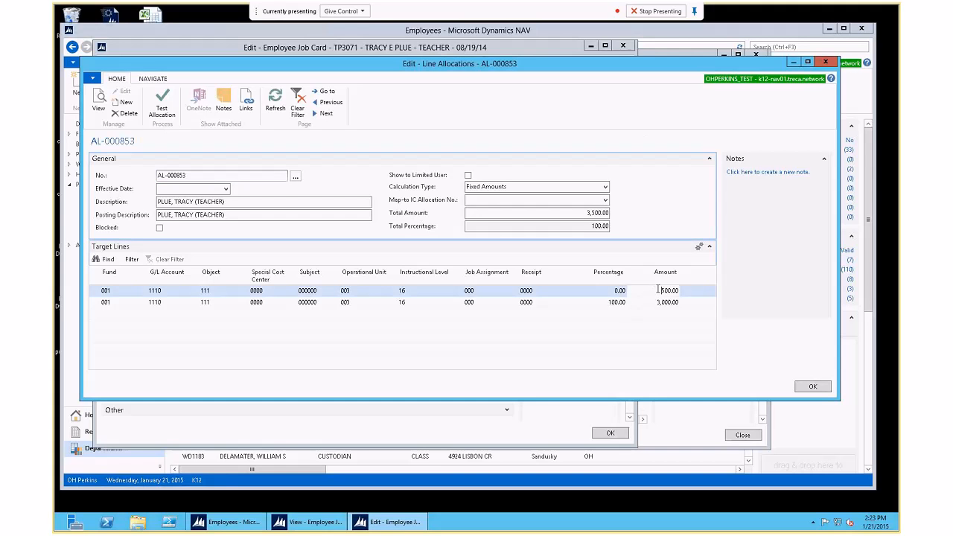
type("0")
key("shift+Tab")
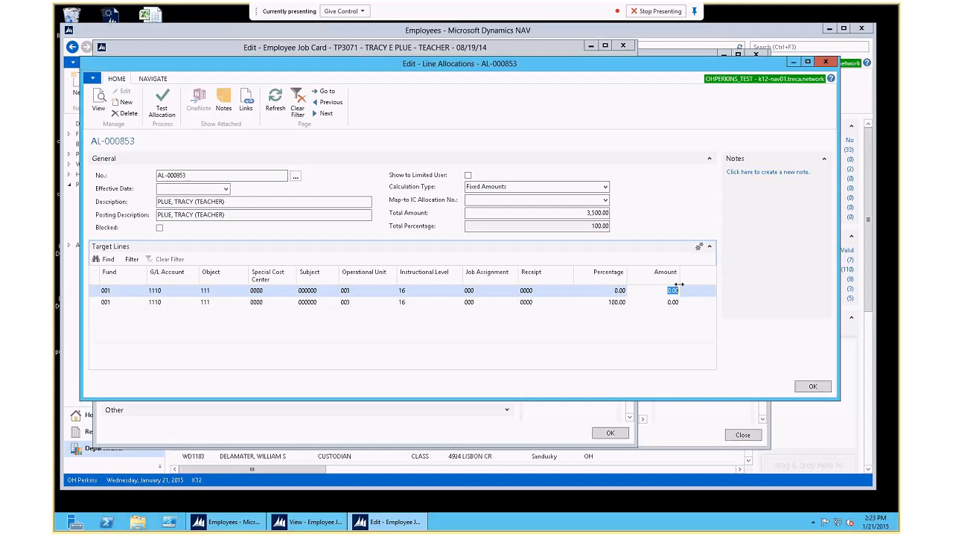
type("100")
key("Down")
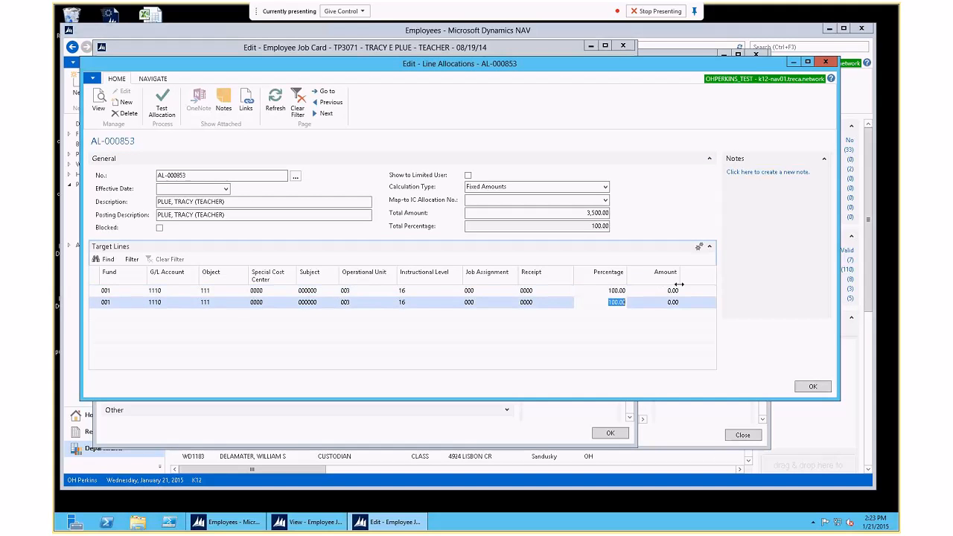
key("ctrl+Delete")
key("Return")
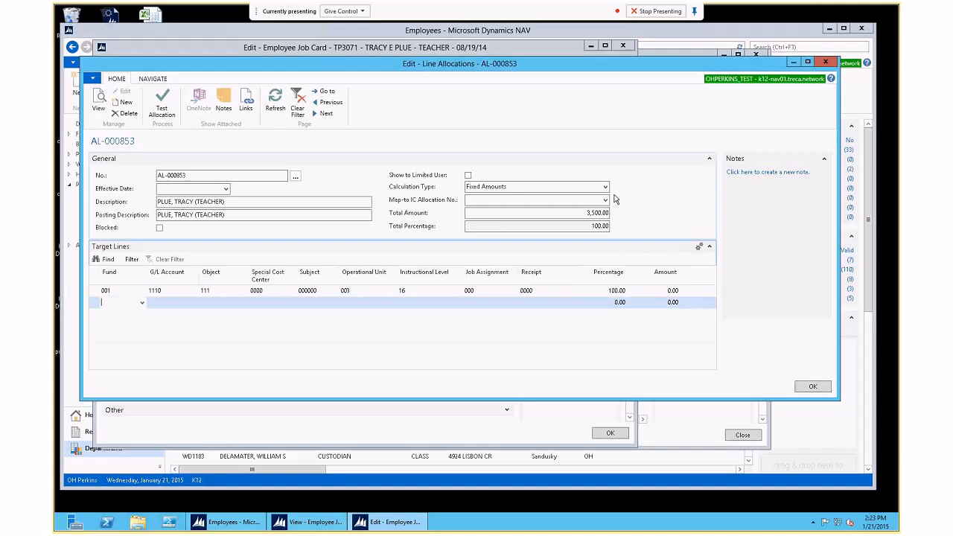
Step: Set the allocation's Calculation Type to Fixed Percentage
left_click(604, 189)
left_click(516, 199)
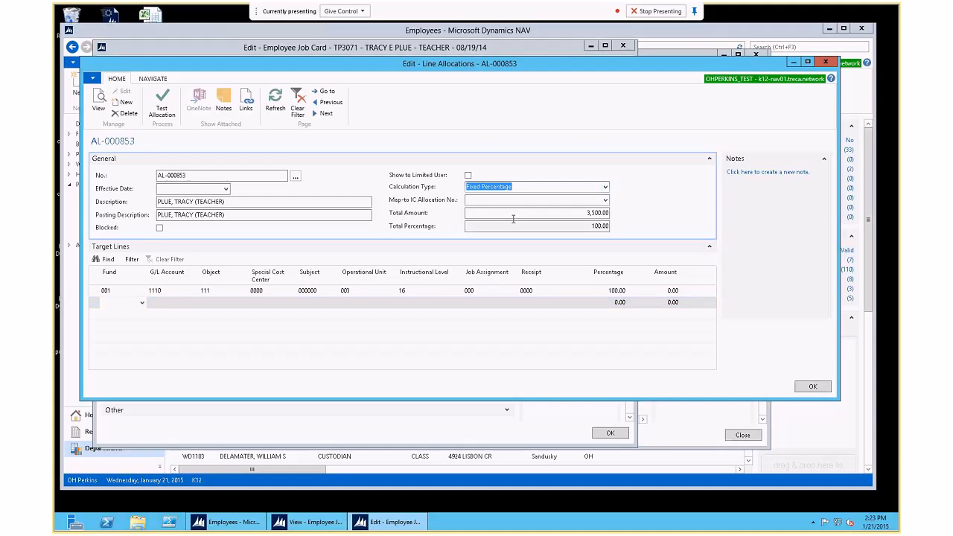
left_click(226, 292)
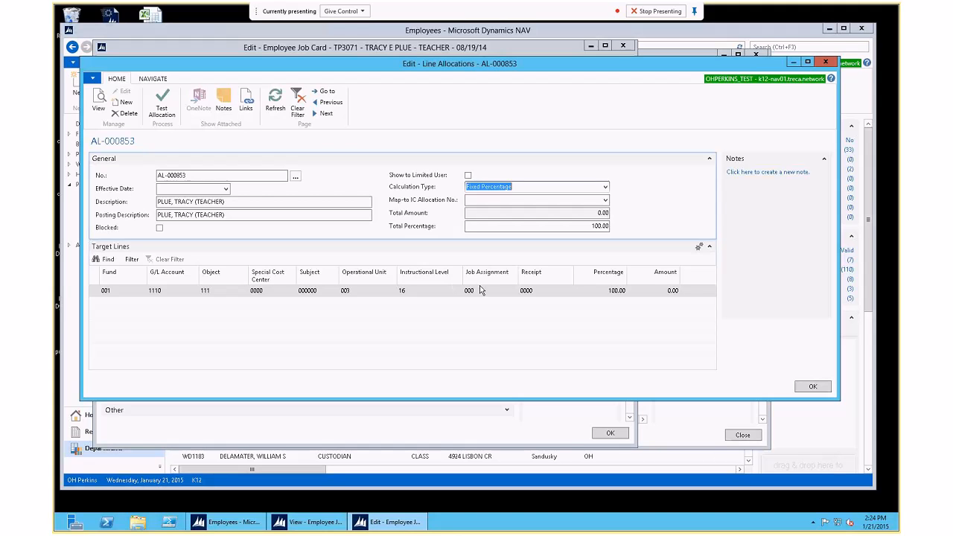
Step: Enter 16.52 in the target line's Percentage, then change it back to 100
left_click(614, 291)
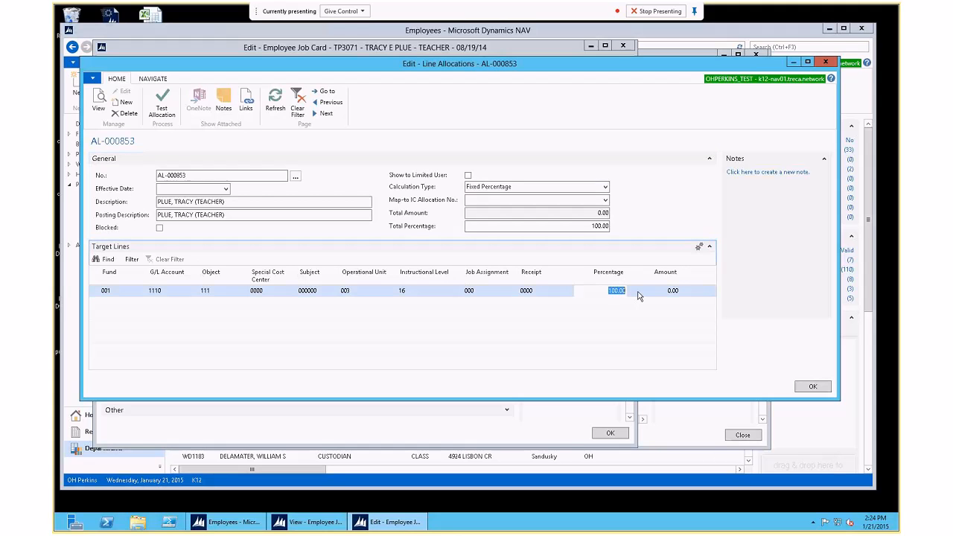
type("16.52")
key("Down")
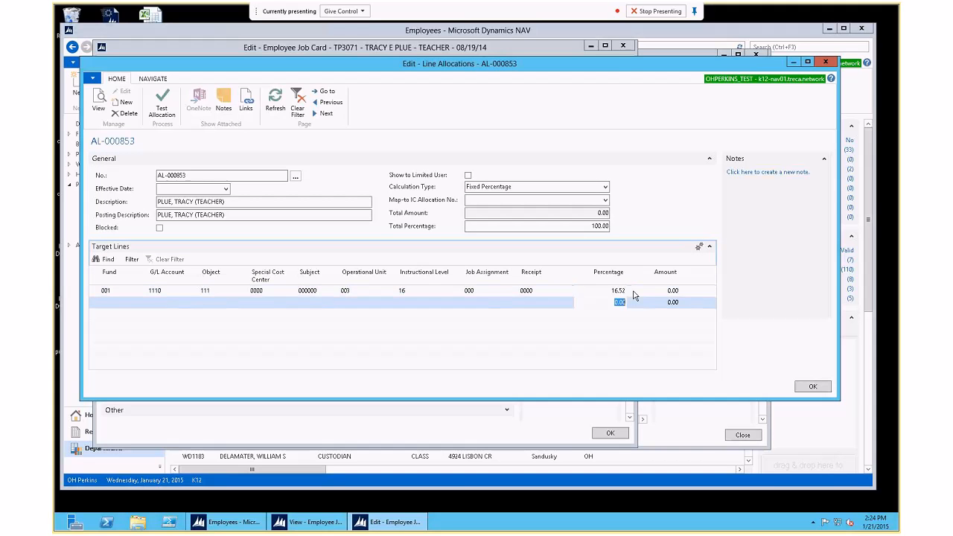
key("Up")
type("100")
key("Down")
key("Up")
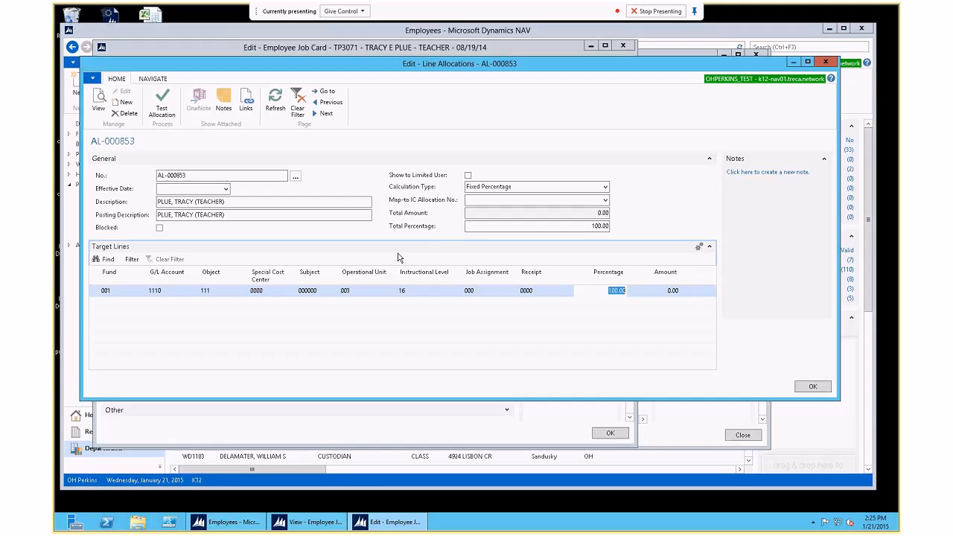
Step: Close AL-000853, reopen it to check its Navigate commands, and close it again
left_click(813, 387)
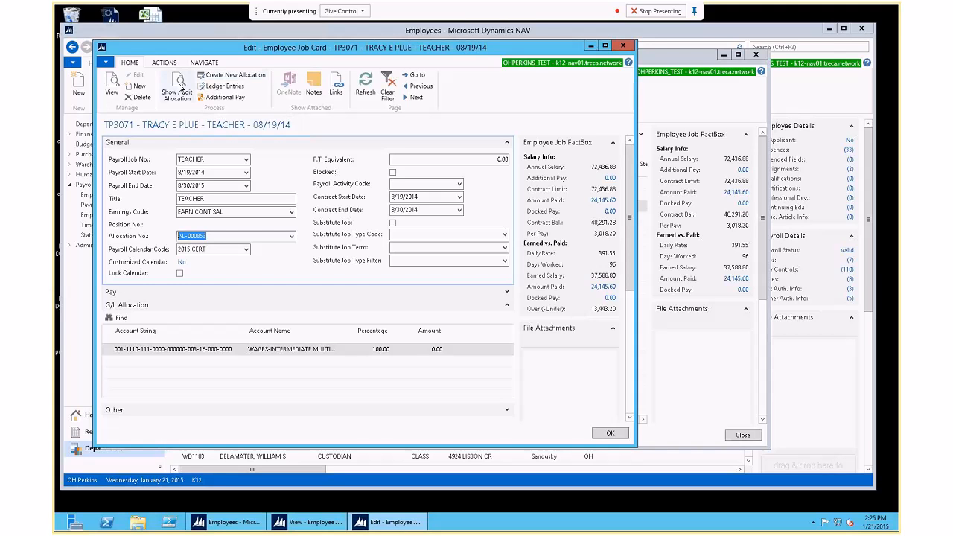
left_click(177, 88)
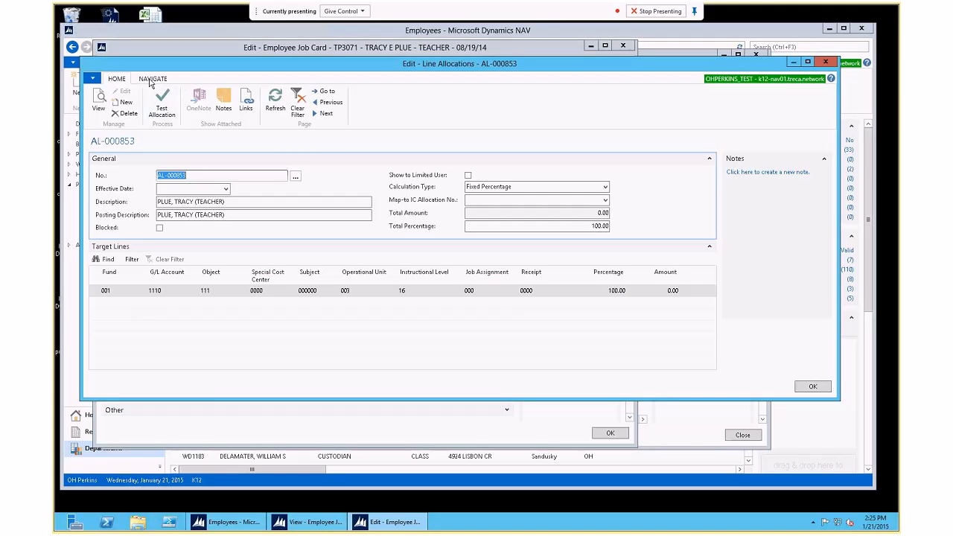
left_click(151, 79)
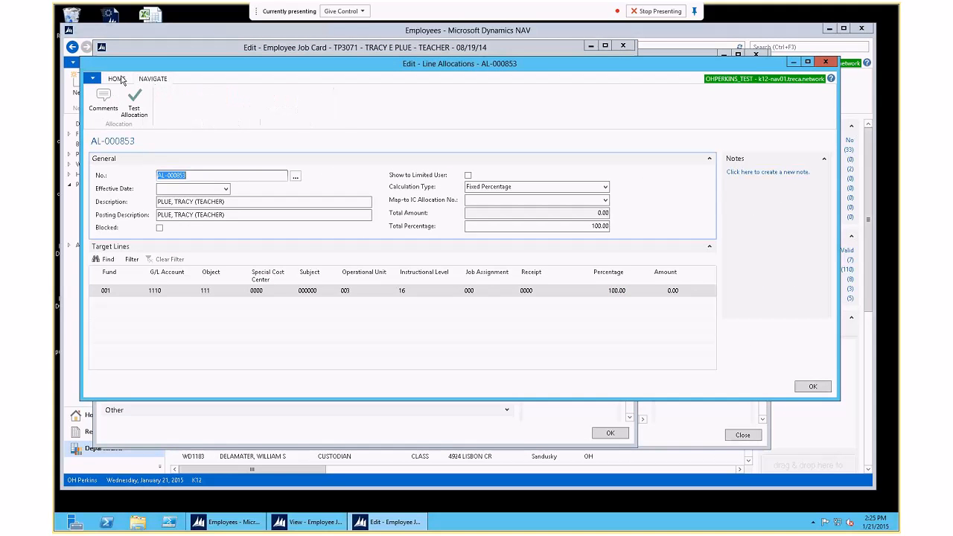
left_click(117, 80)
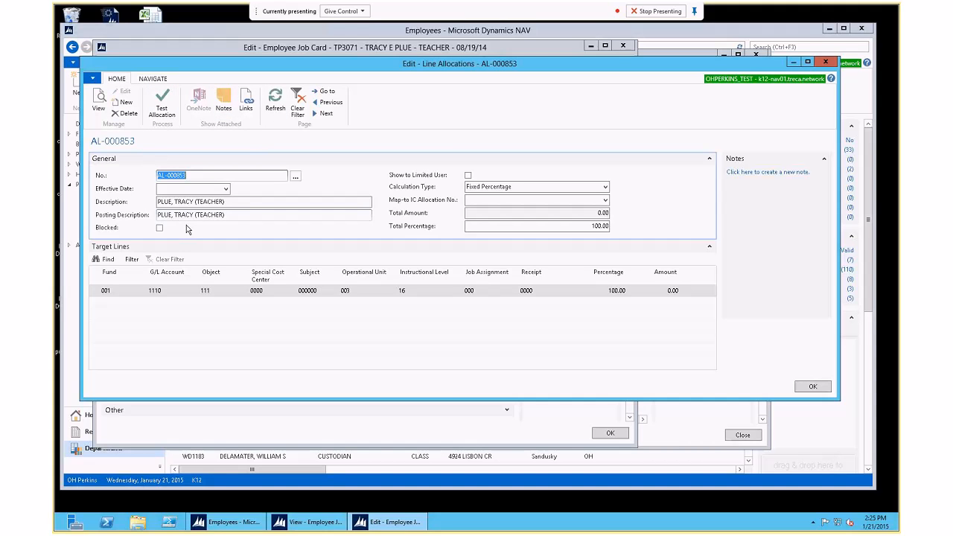
left_click(811, 387)
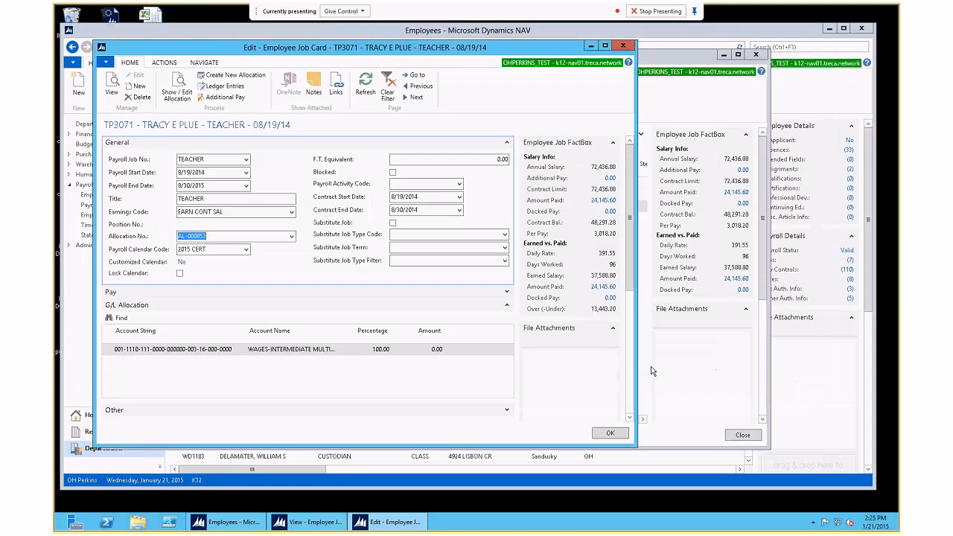
Step: Bring up the full line allocation list and move its window up and left
left_click(292, 237)
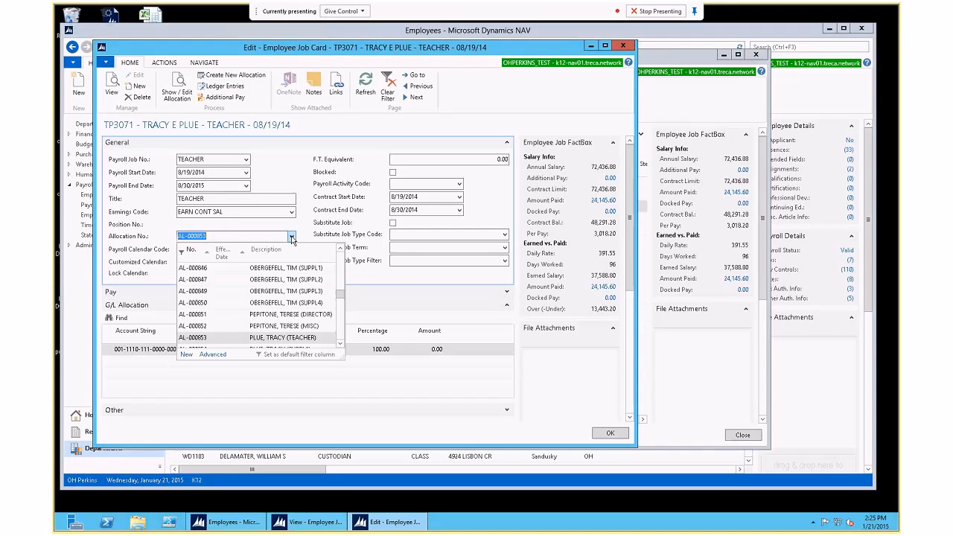
left_click(212, 354)
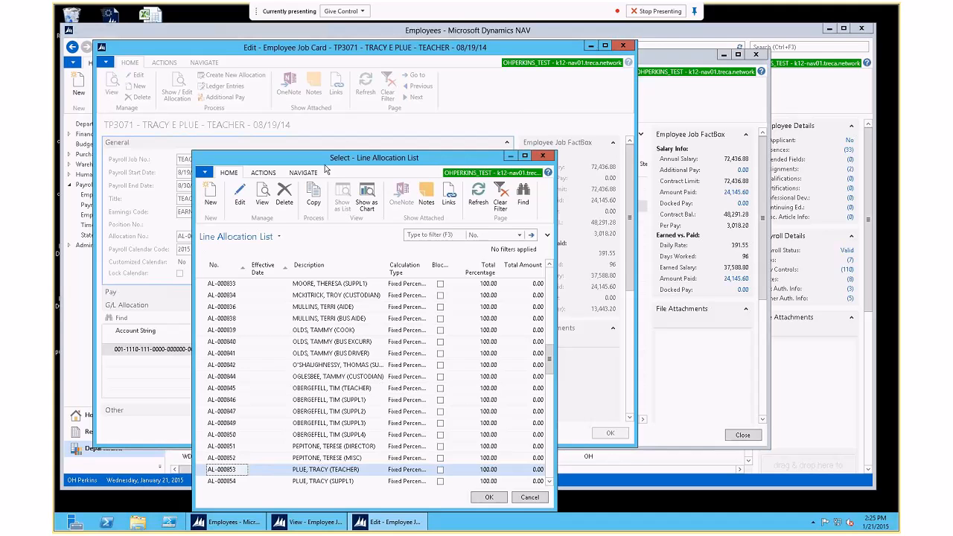
left_click_drag(309, 154, 264, 93)
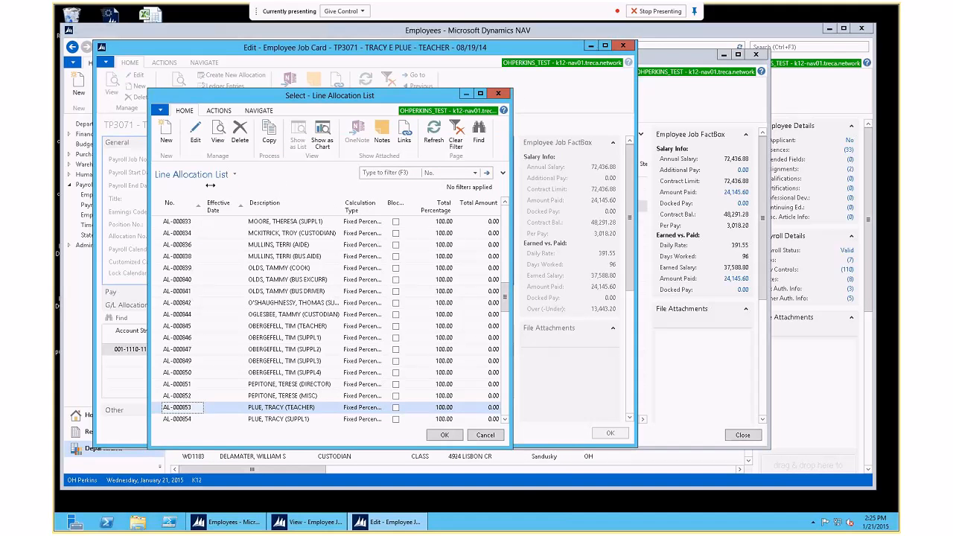
Step: Copy AL-000853 with New Effective Date 0201 and open the new 2/1/2015 version
left_click(269, 133)
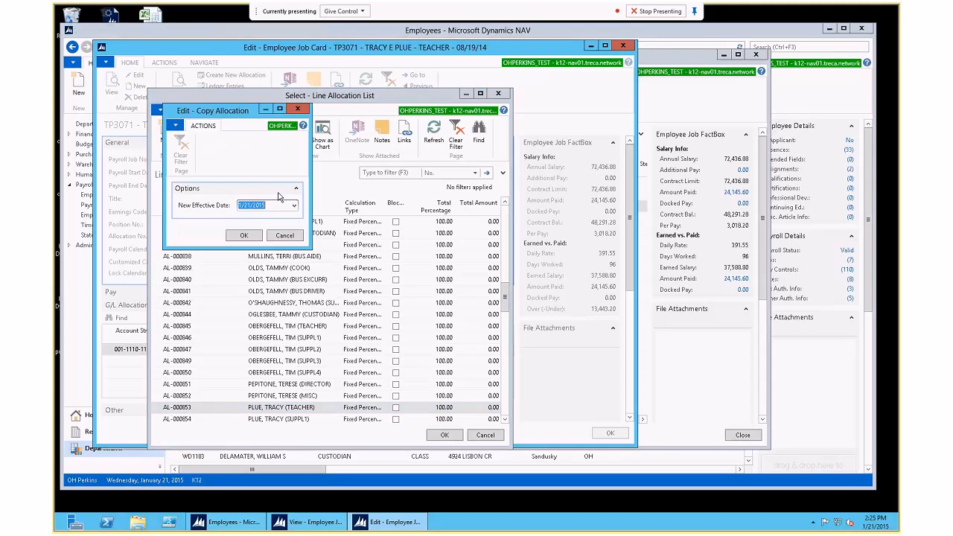
type("0201")
left_click(243, 237)
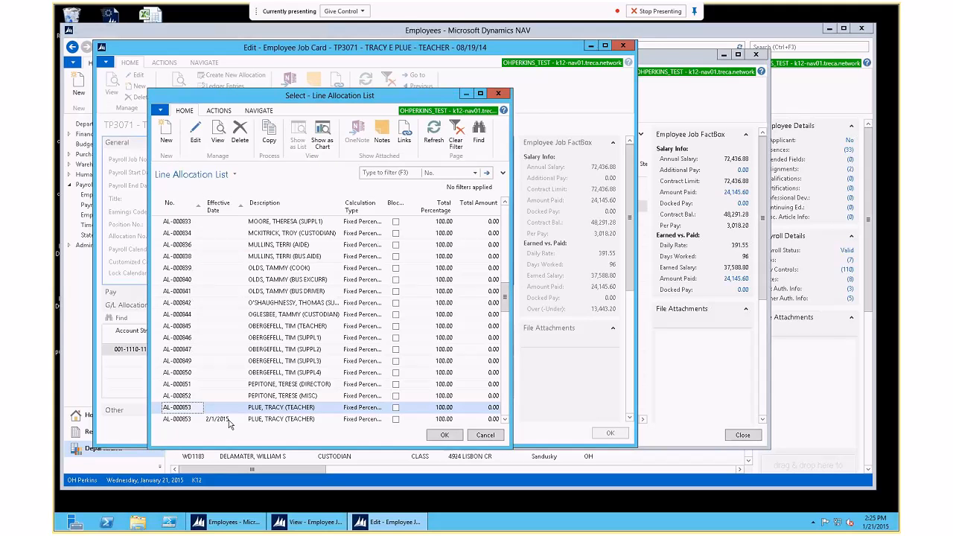
left_click(228, 420)
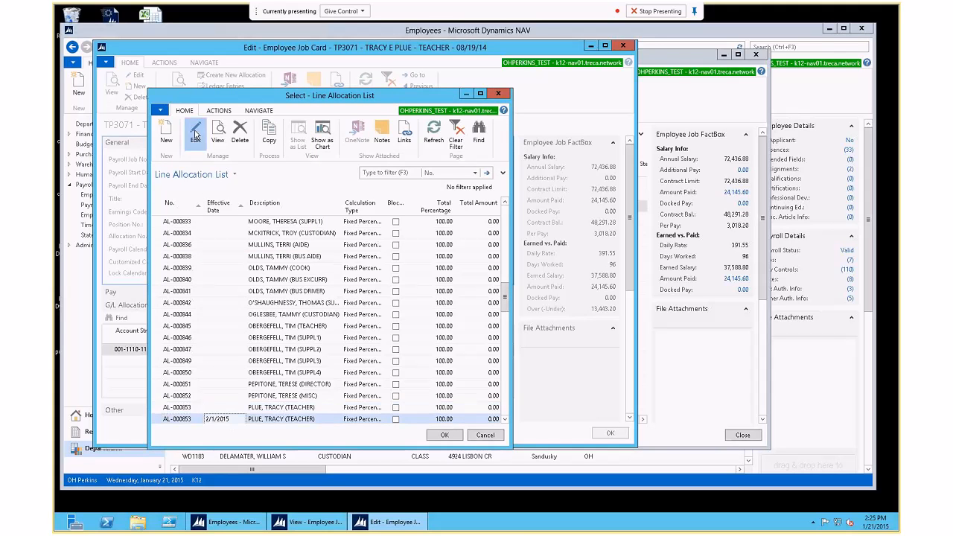
left_click(195, 134)
Step: Give the 2/1/2015 copy's target line Instructional Level 13 PRE-SCHOOL, save it, and dismiss the allocation list
left_click(450, 291)
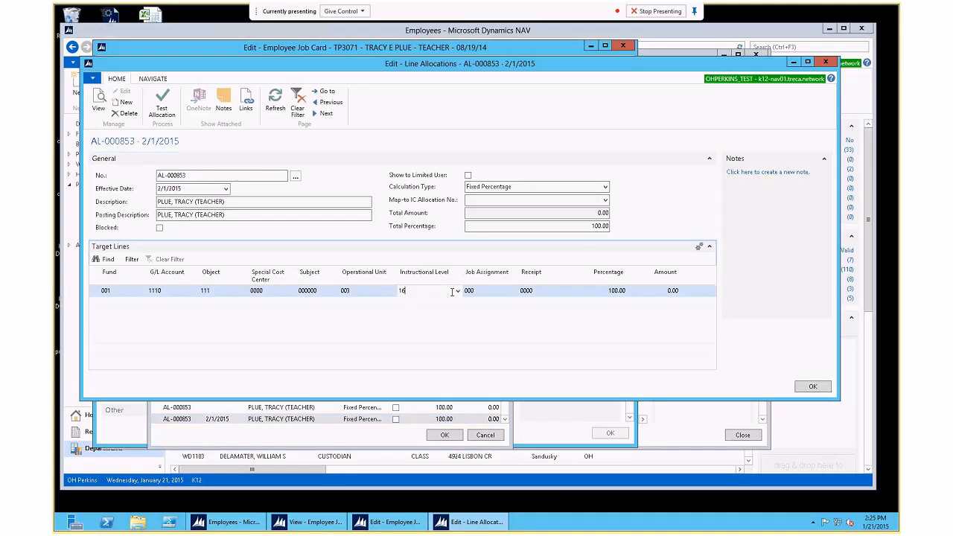
left_click(457, 291)
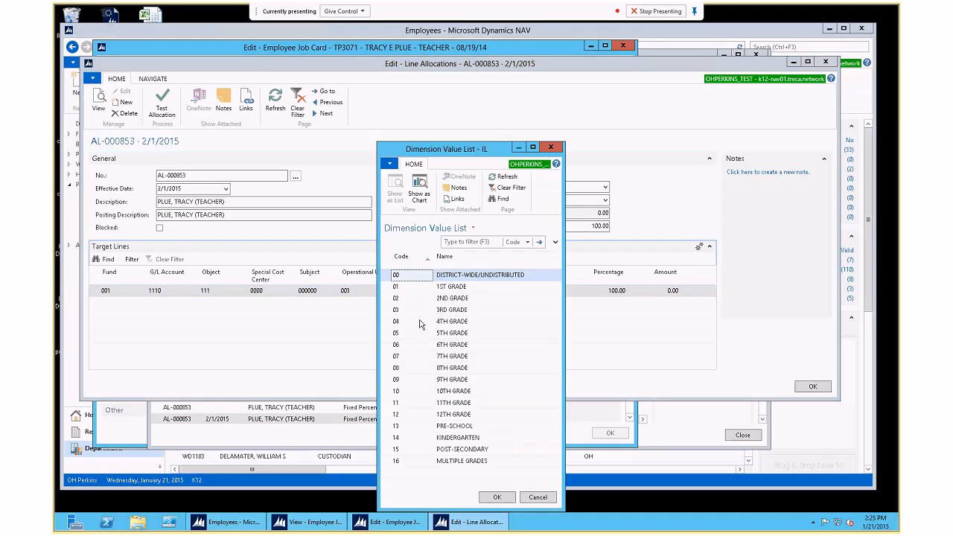
left_click(402, 428)
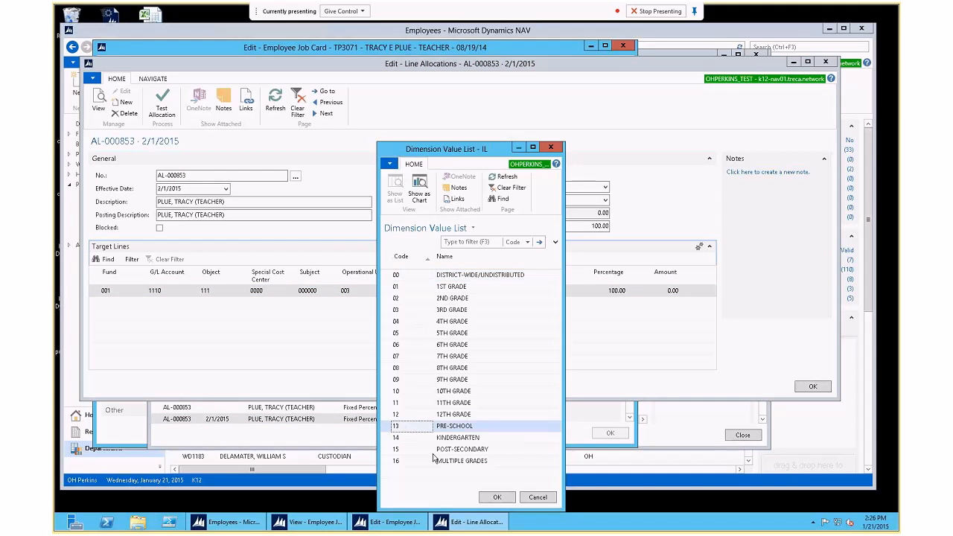
left_click(496, 497)
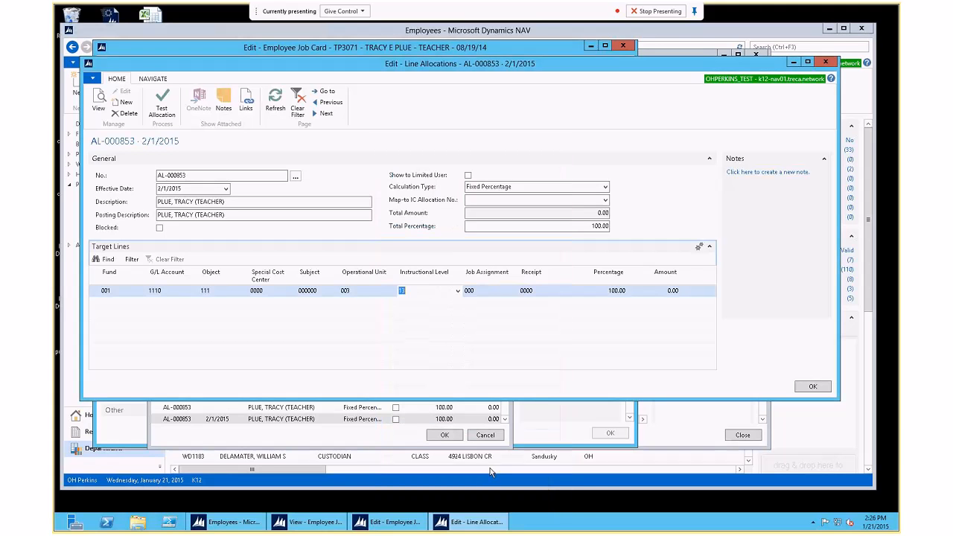
key("Tab")
key("Tab")
key("Tab")
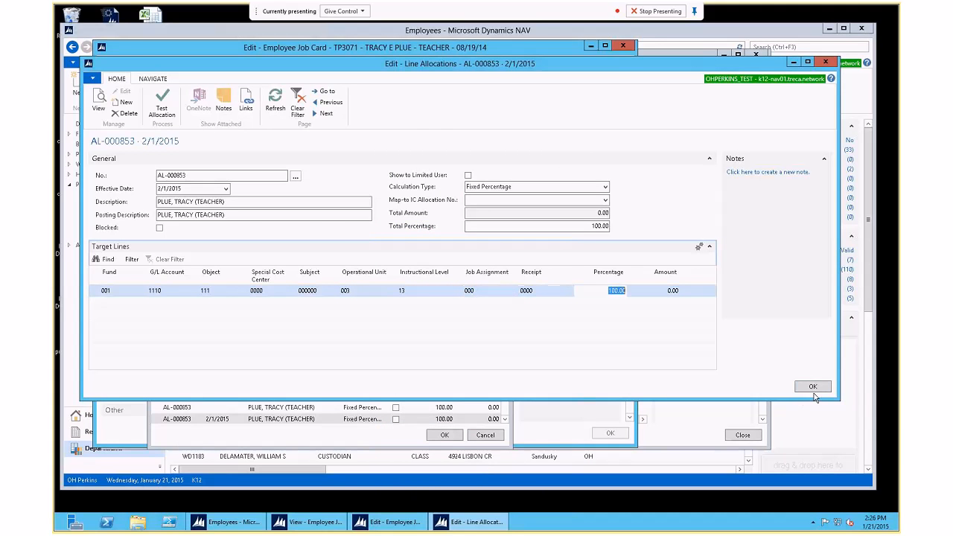
left_click(811, 387)
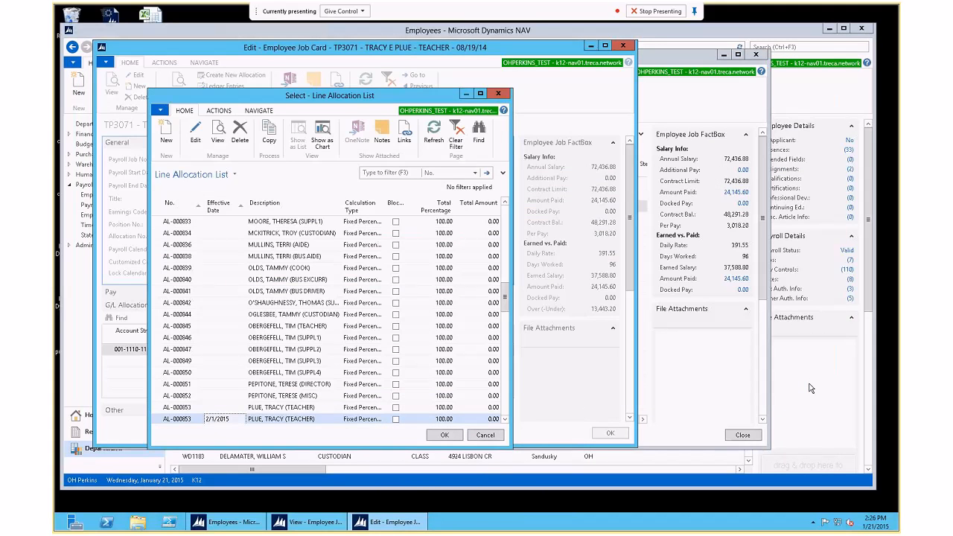
left_click(485, 435)
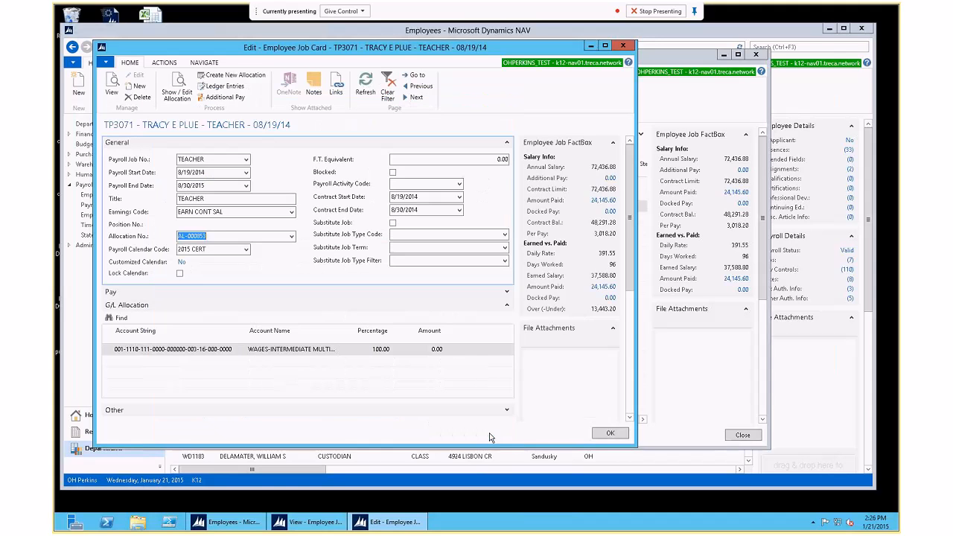
Step: View AL-000853's details and the line allocation list, then reopen the 2/1/2015 allocation
left_click(179, 89)
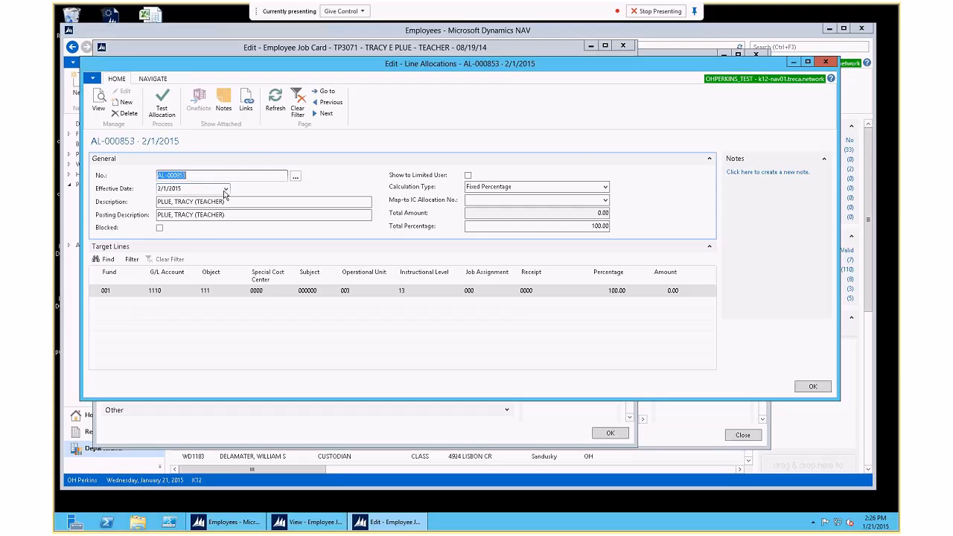
key("Escape")
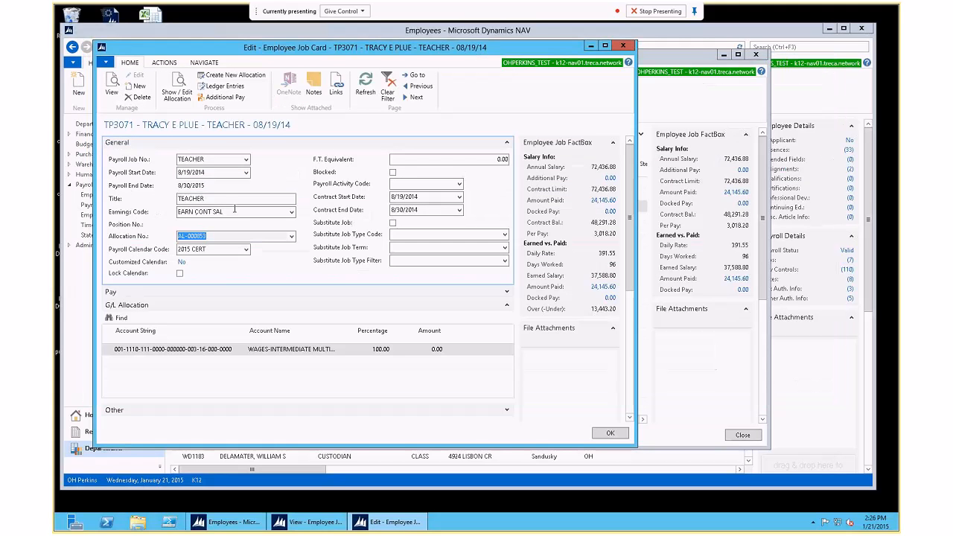
left_click(293, 236)
left_click(216, 355)
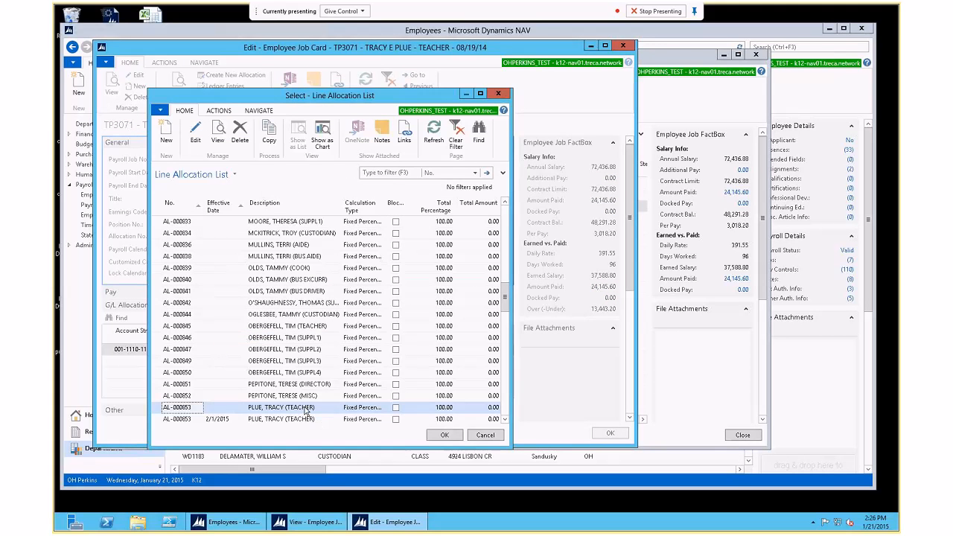
key("Escape")
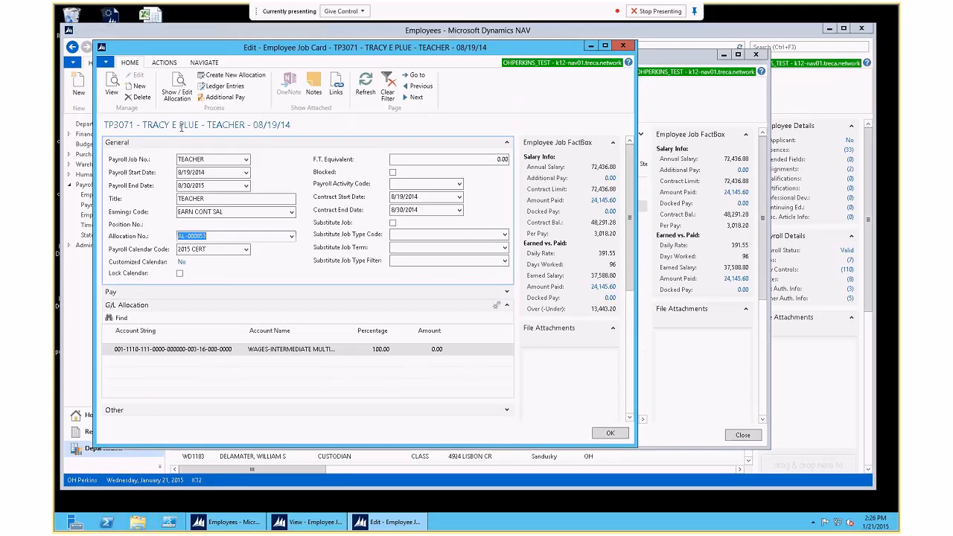
left_click(177, 88)
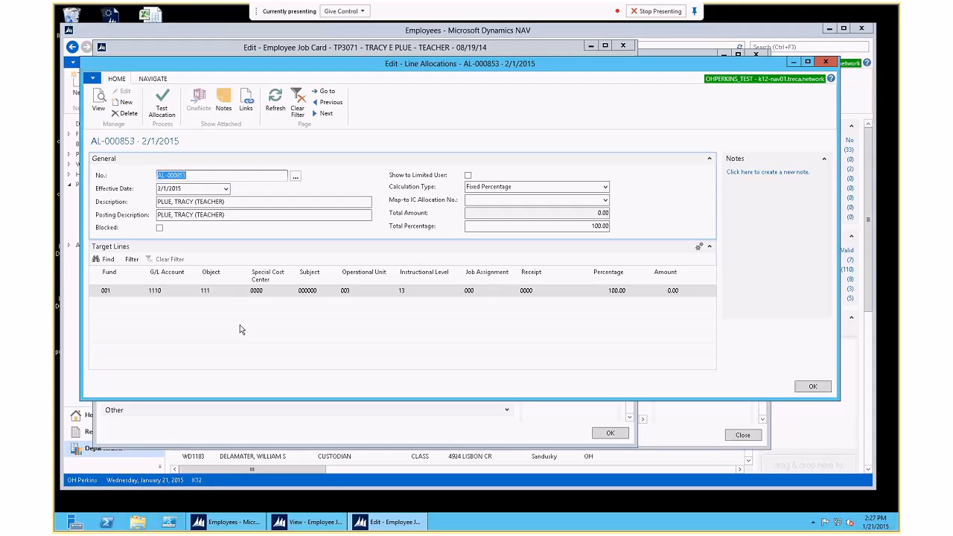
Step: Test the allocation, then change the line's Instructional Level from 13 to 11
left_click(162, 102)
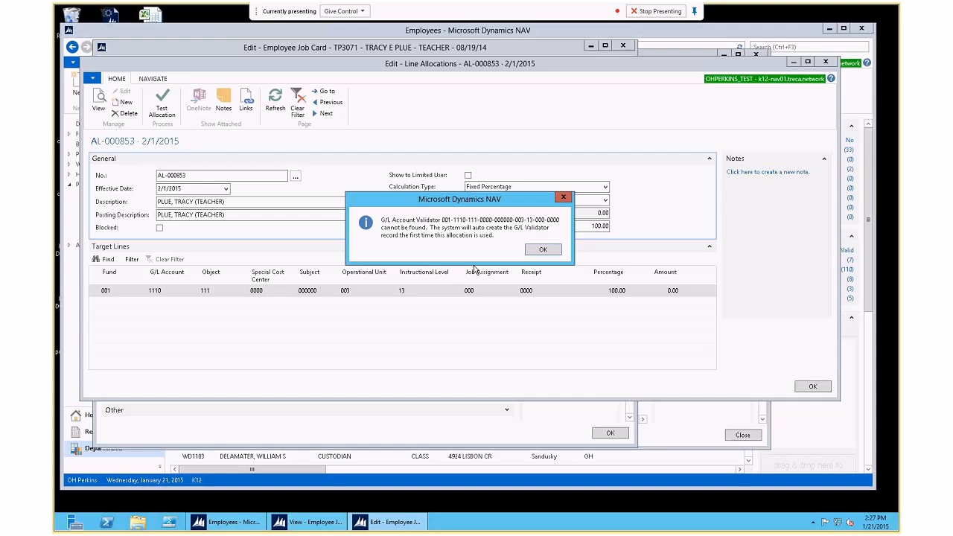
left_click(543, 249)
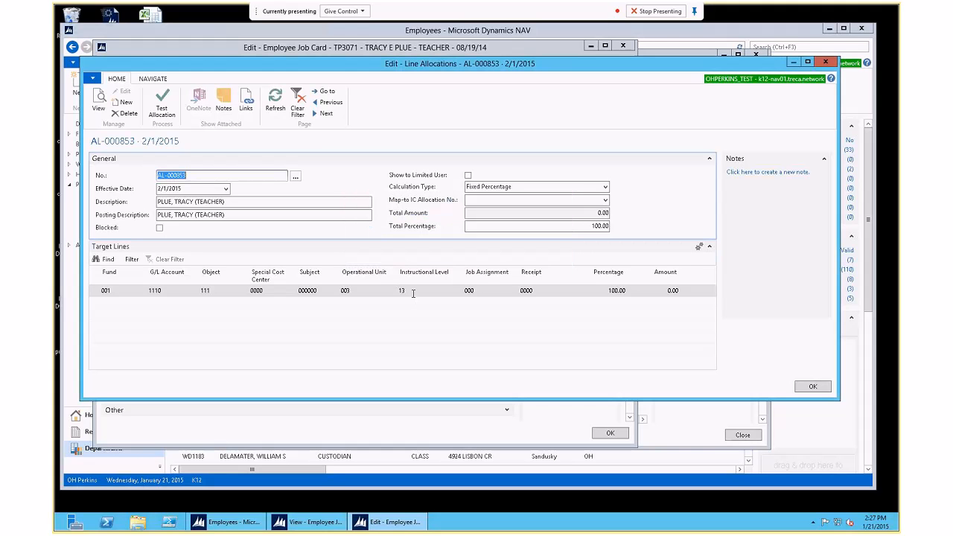
left_click(416, 291)
key("BackSpace")
type("1")
key("Tab")
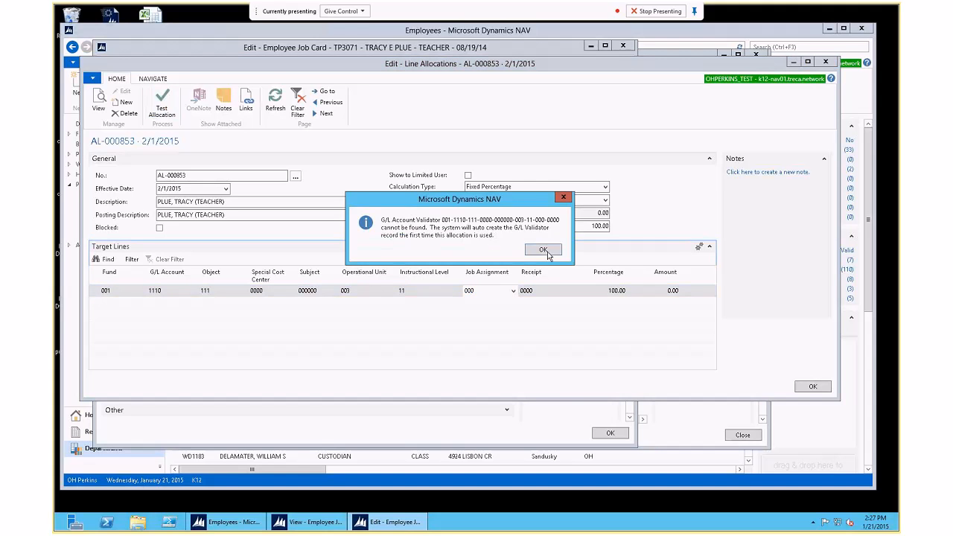
left_click(547, 251)
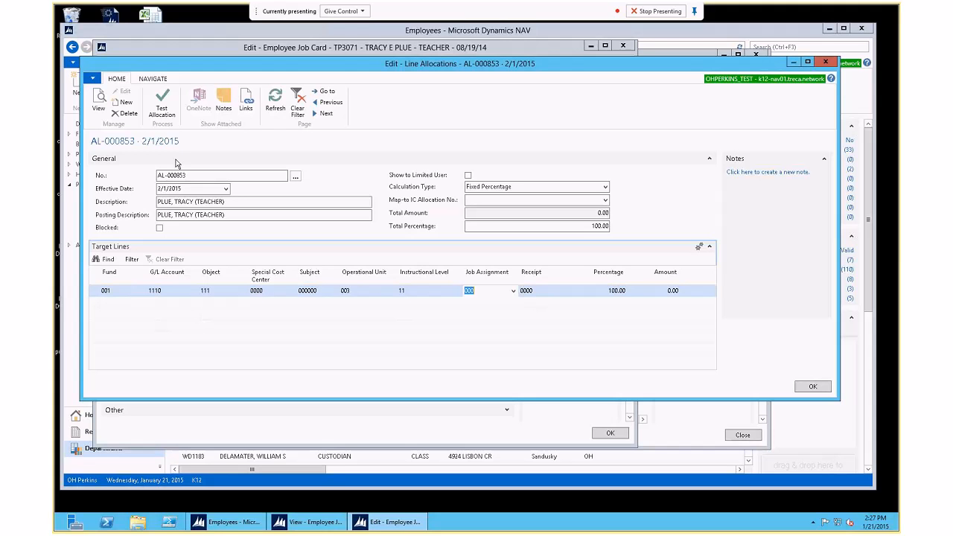
Step: Run Test Allocation twice more, dismissing the missing G/L validator notice
left_click(161, 108)
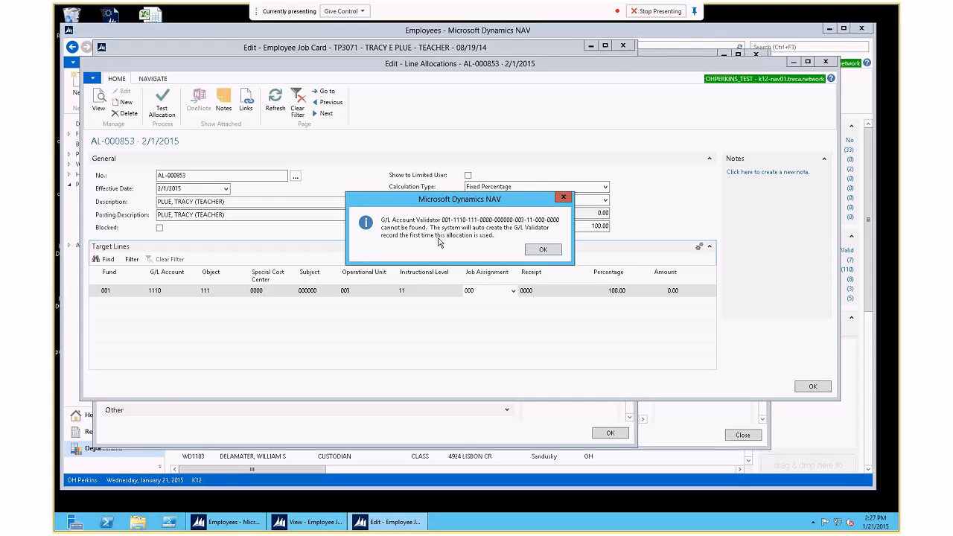
left_click(542, 249)
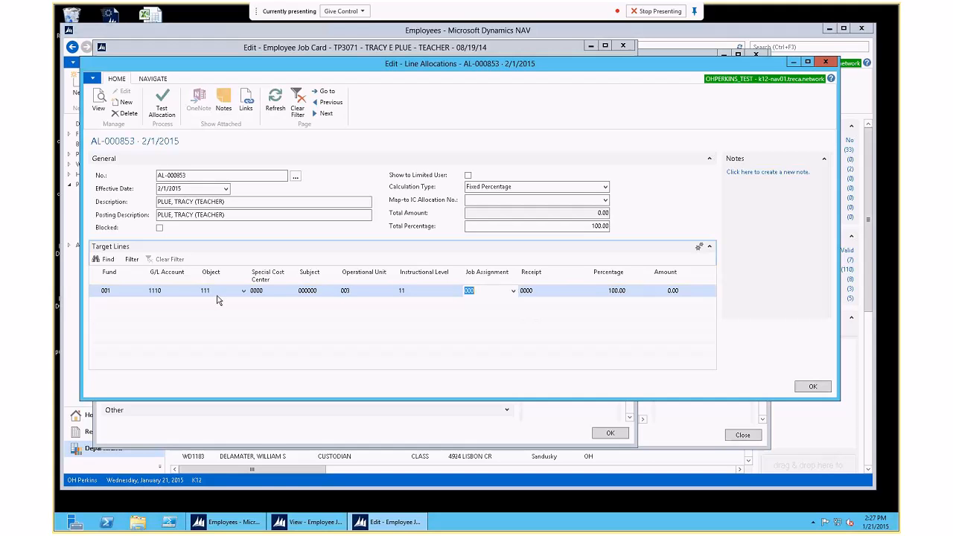
left_click(160, 108)
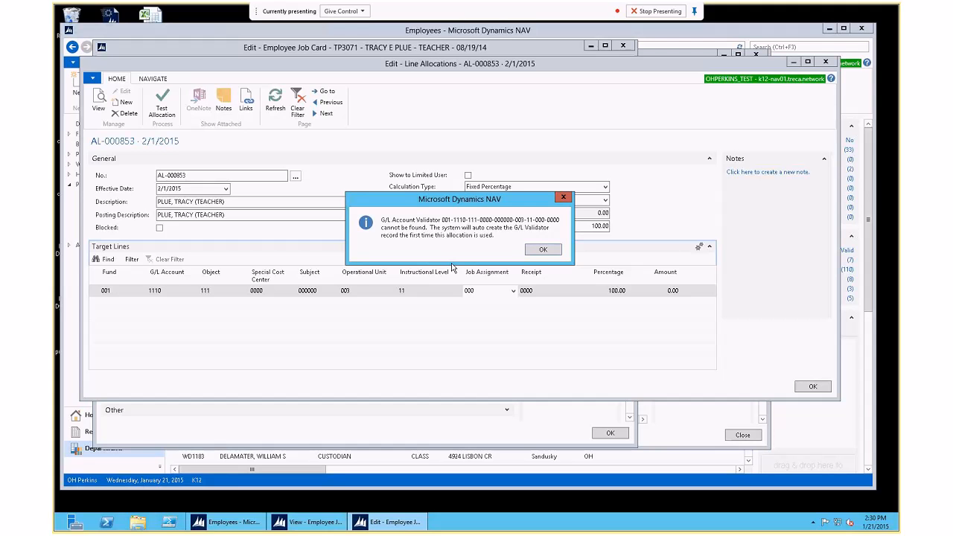
Step: Save allocation AL-000853 at 100% for the TEACHER job, close its card and select the MISC job
left_click(541, 250)
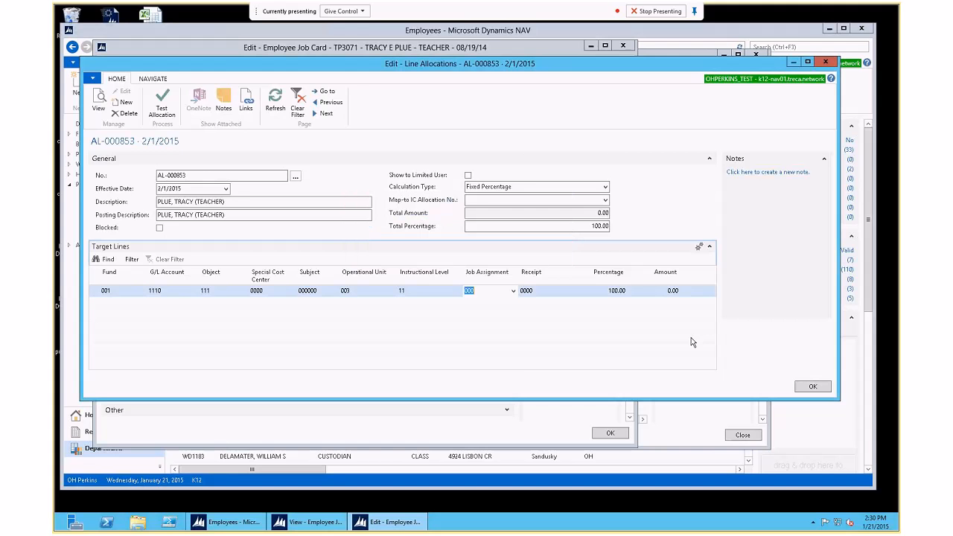
left_click(813, 386)
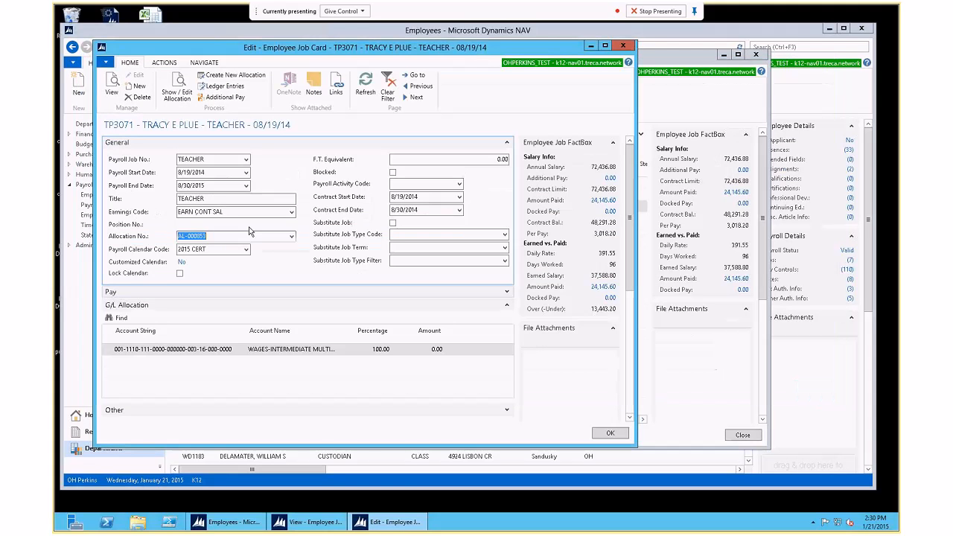
left_click(609, 432)
left_click(220, 195)
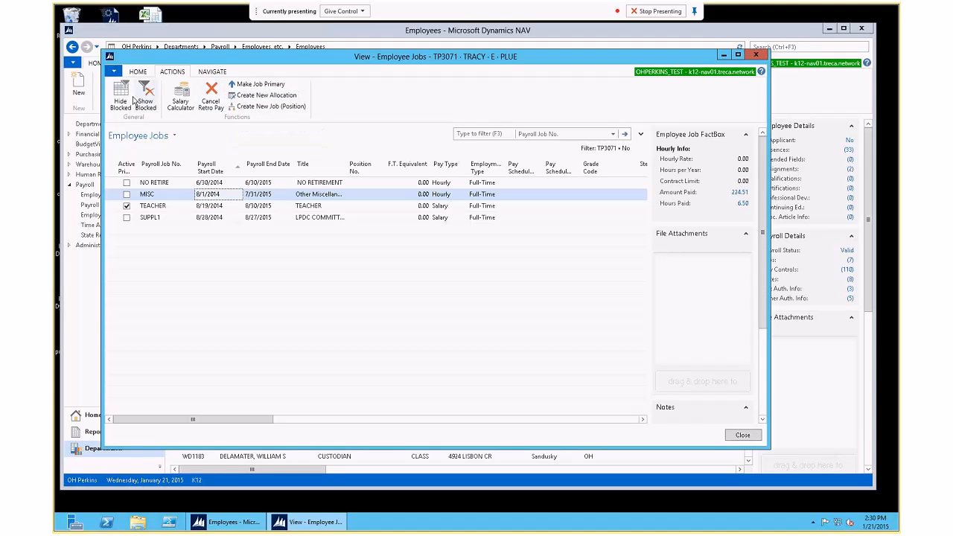
Step: Try opening the MISC job's allocation and dismiss the missing-allocation error
left_click(207, 72)
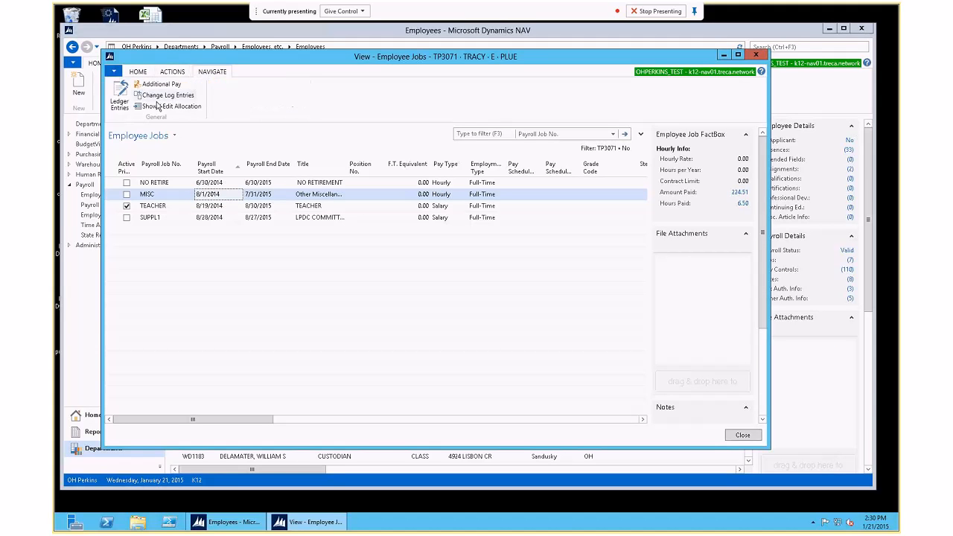
left_click(165, 107)
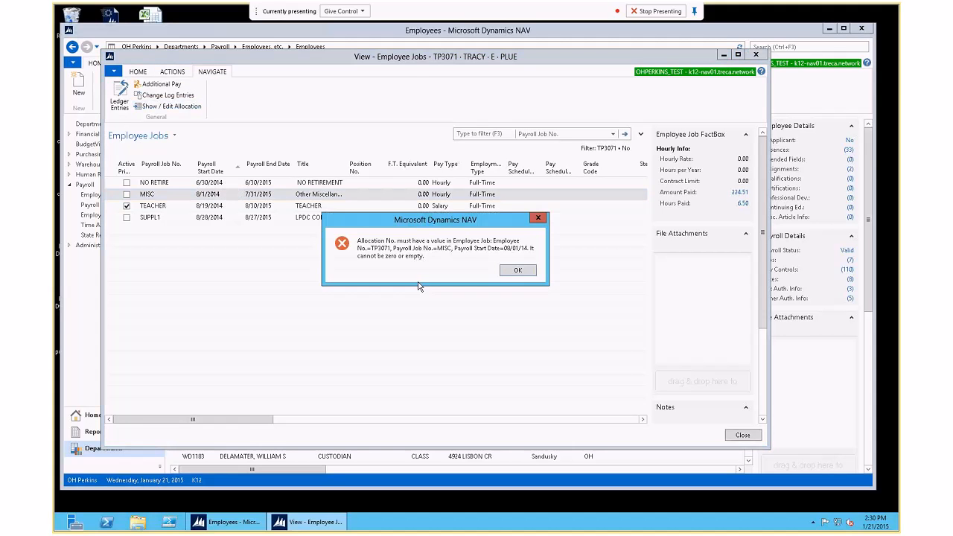
left_click(515, 269)
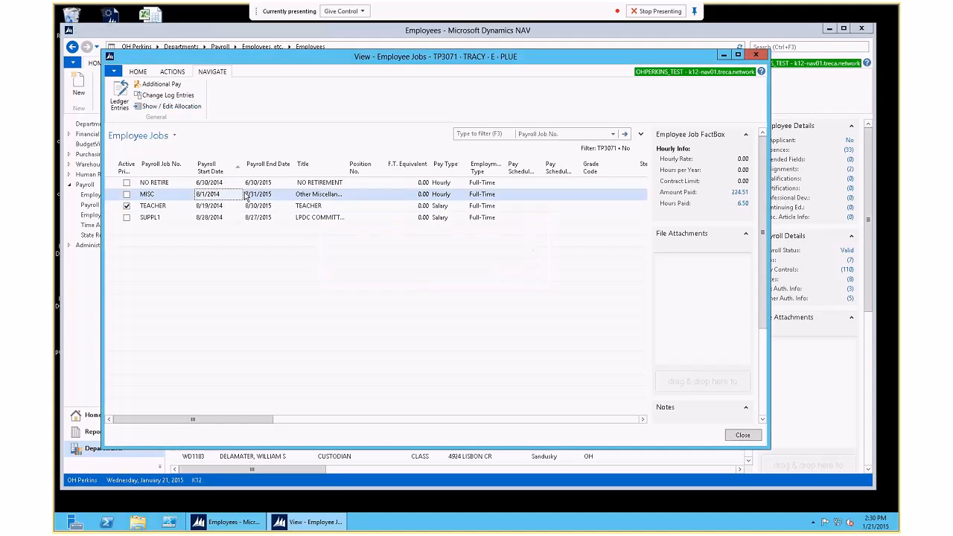
Step: Test the SUPPL1 job's allocation, confirm it is valid, and close it
left_click(213, 218)
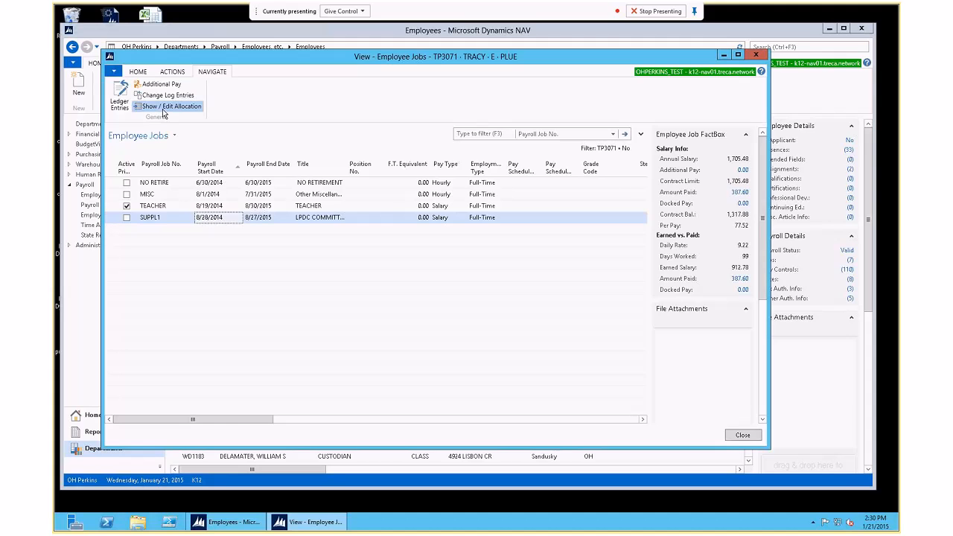
left_click(163, 112)
left_click(162, 107)
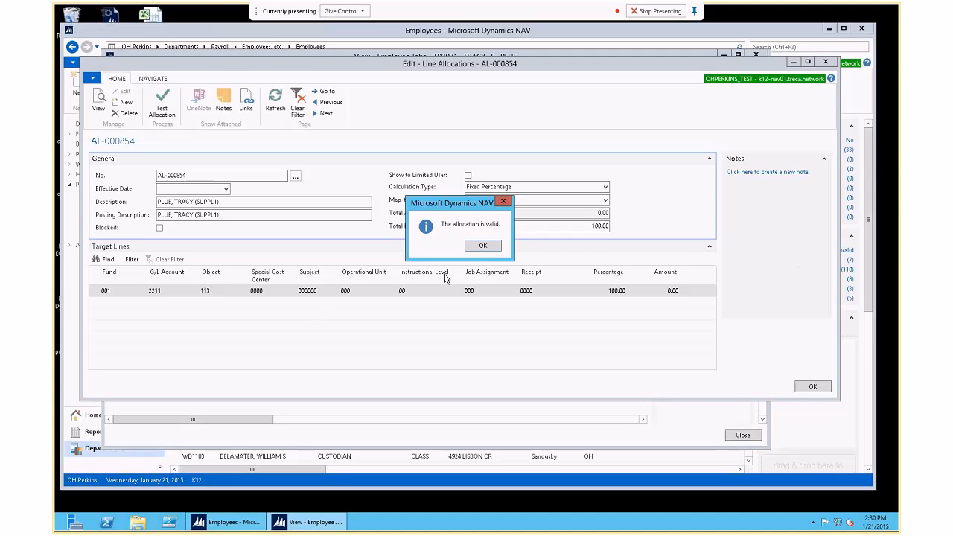
left_click(483, 245)
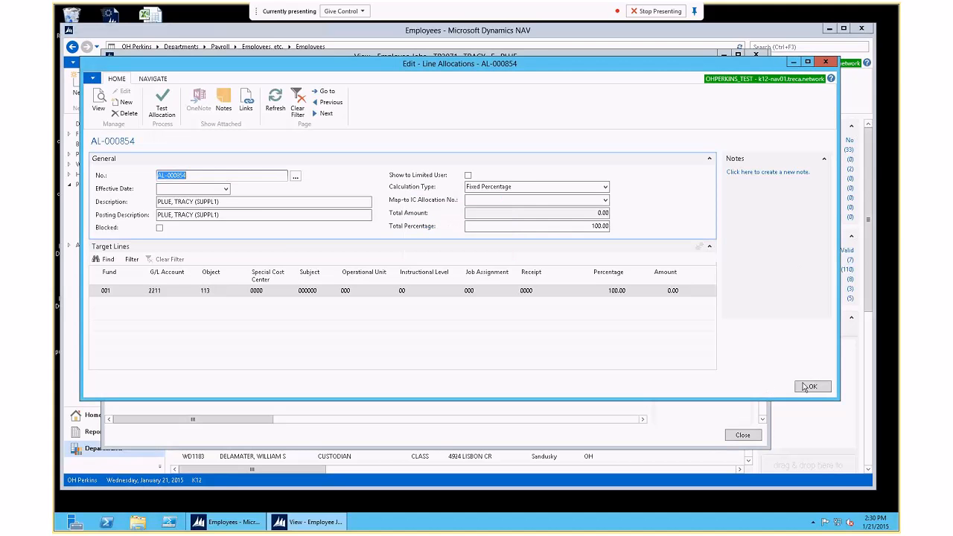
left_click(809, 386)
Step: Review the TEACHER job's allocation AL-000853 and the allocation numbers, then close the job windows
double_click(193, 206)
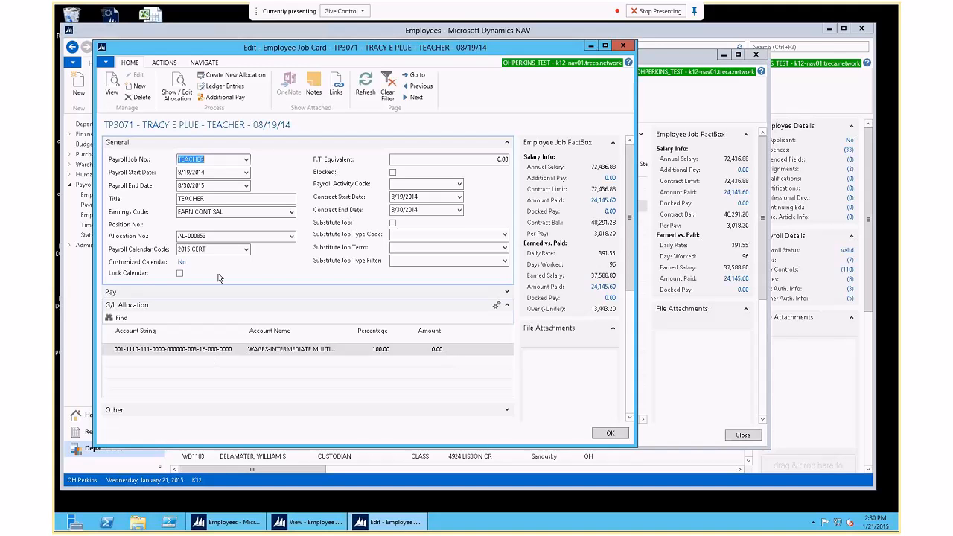
left_click(176, 83)
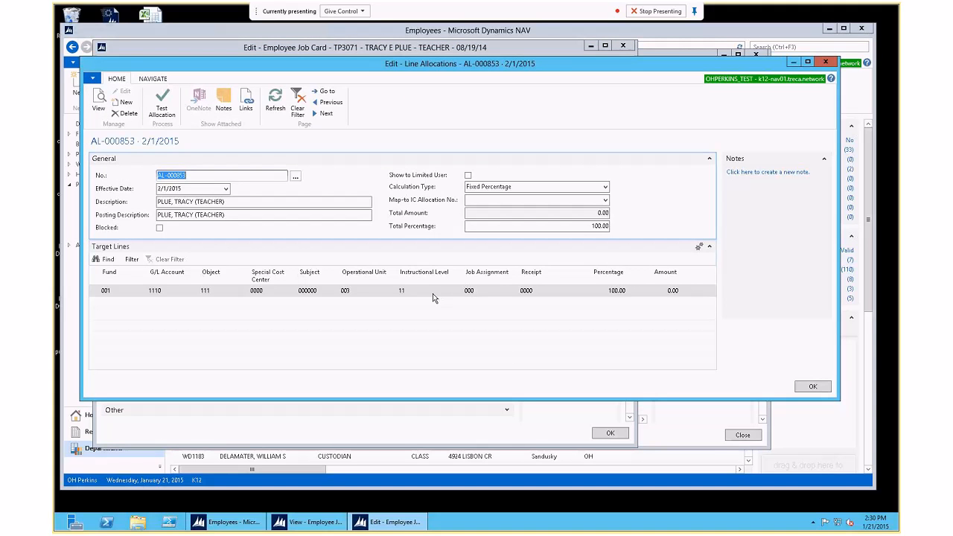
left_click(810, 387)
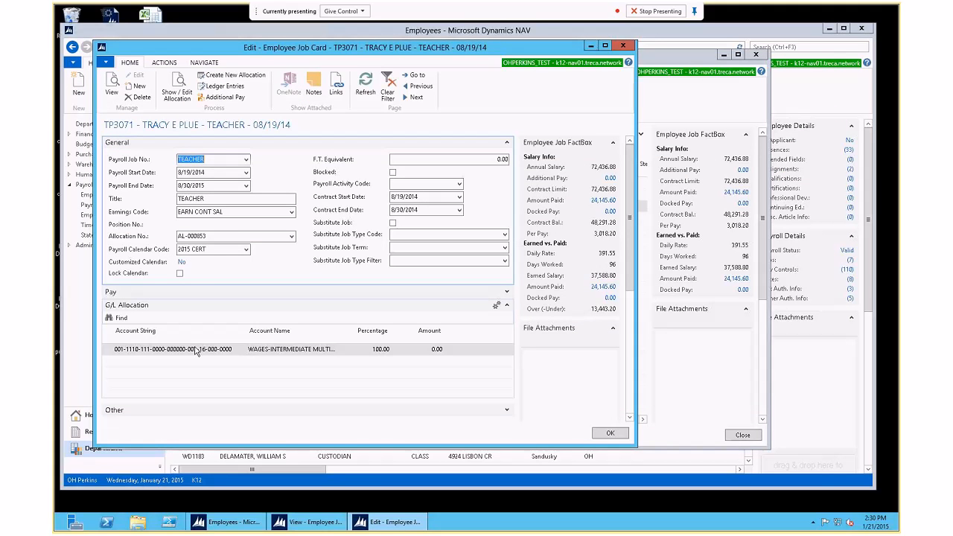
left_click(292, 236)
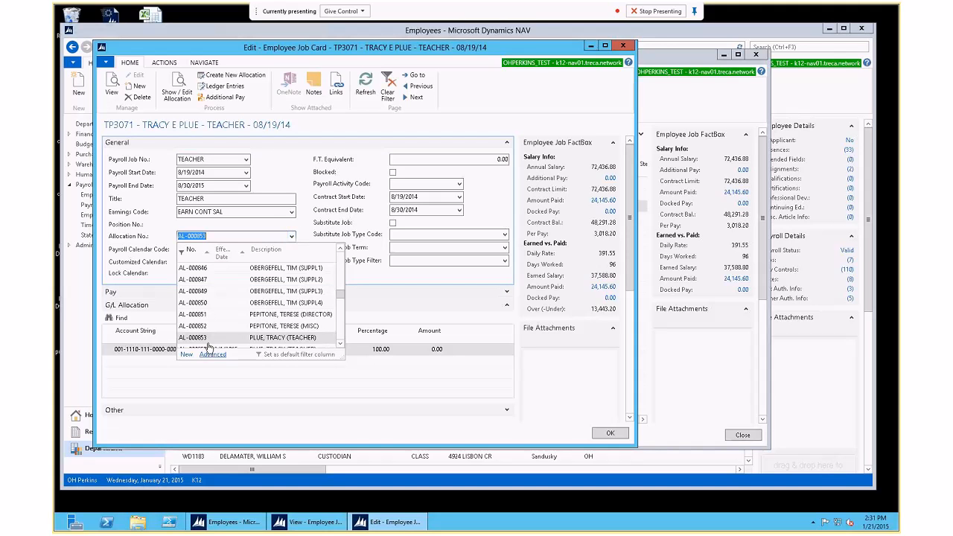
left_click(605, 433)
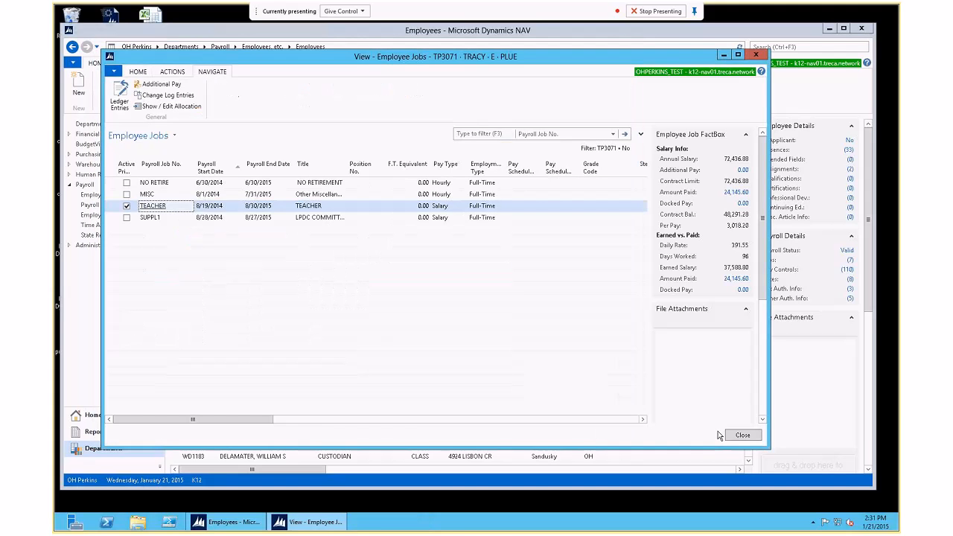
left_click(741, 436)
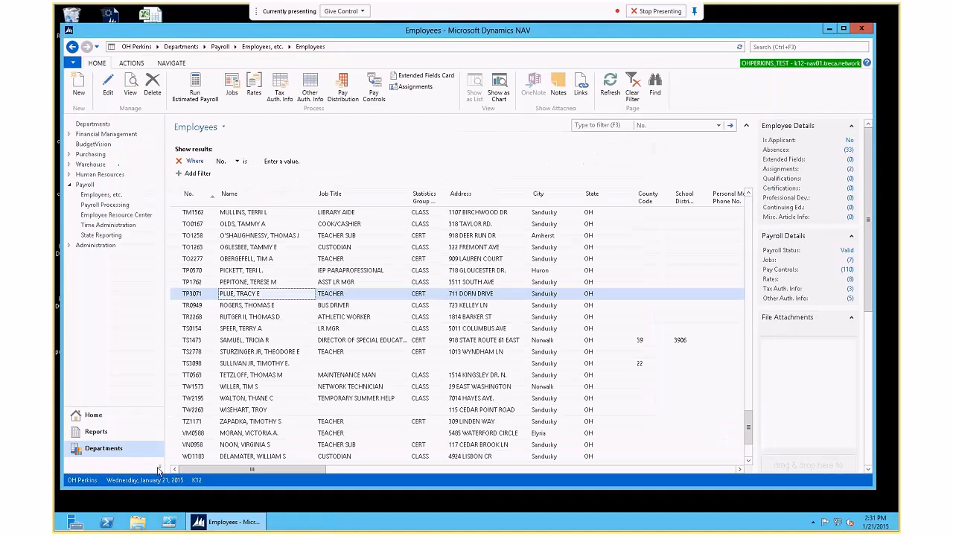
Step: Set the work date to 02/01/2015
left_click(159, 480)
type("0801")
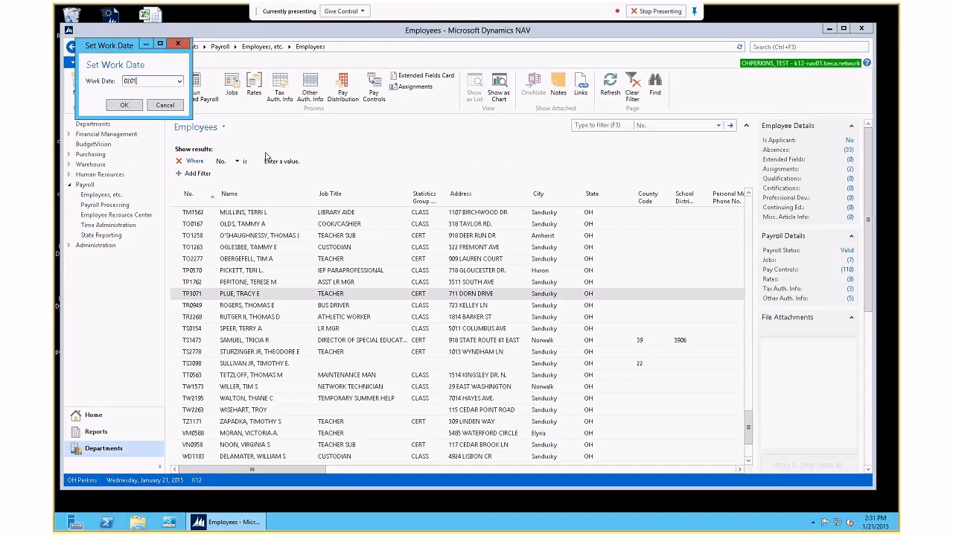
key("Return")
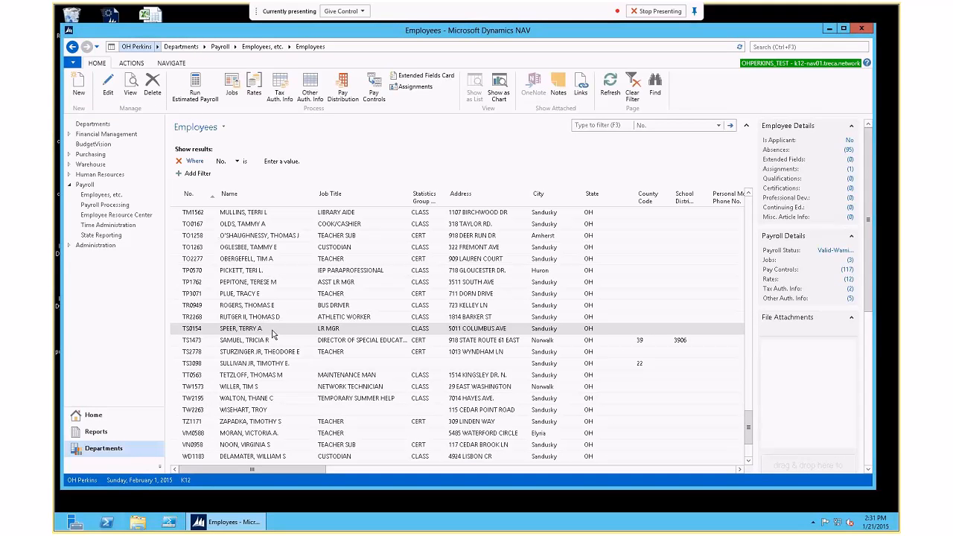
Step: Reopen TP3071's TEACHER job card and view allocation AL-000853: account 1110 at 100%
left_click(268, 294)
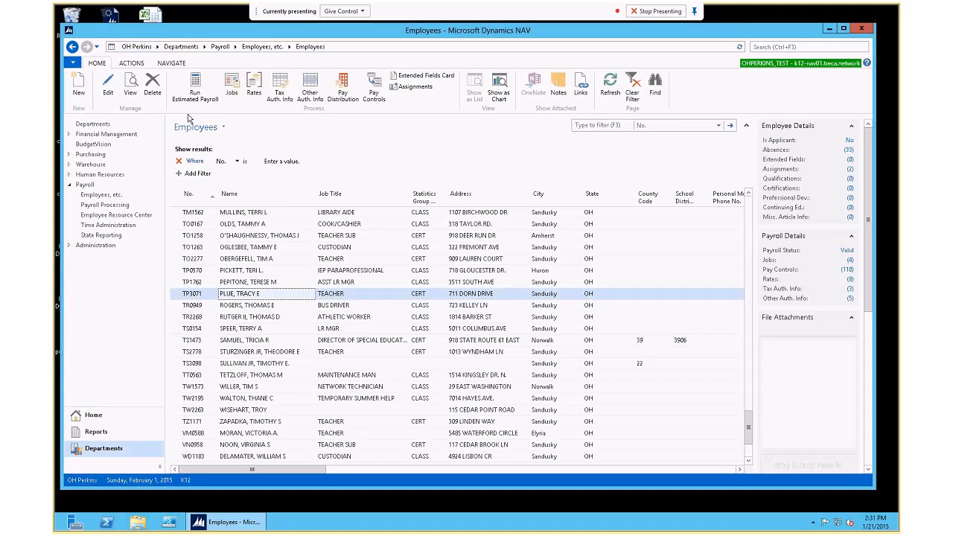
left_click(233, 89)
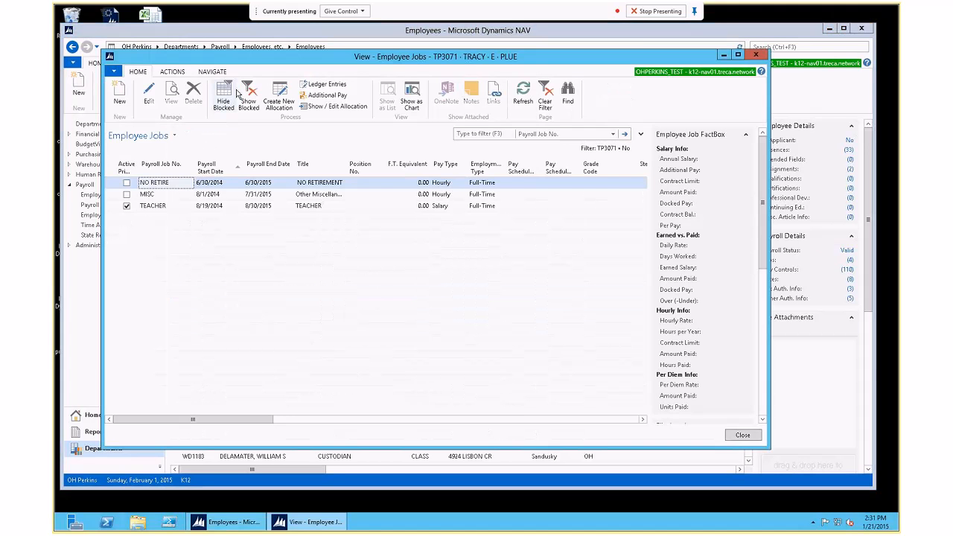
double_click(175, 206)
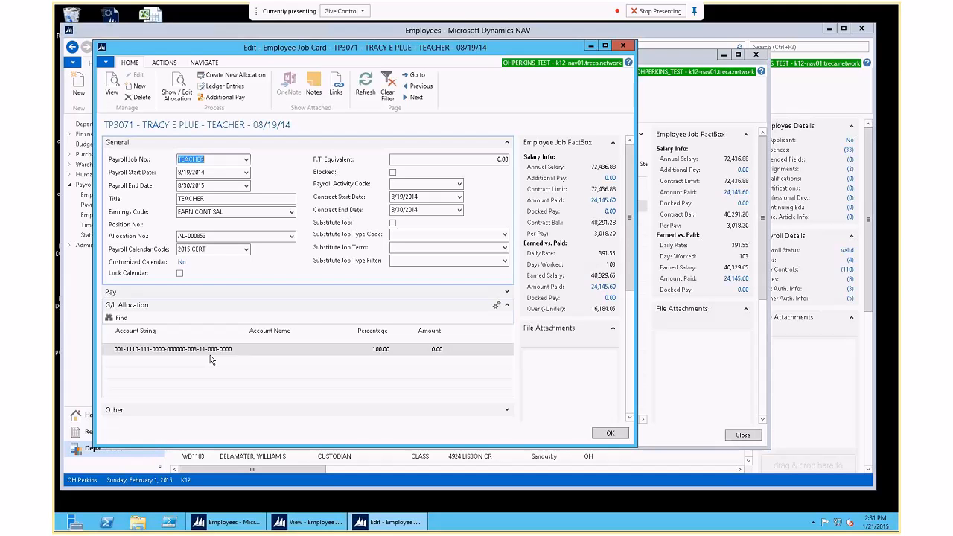
left_click(177, 84)
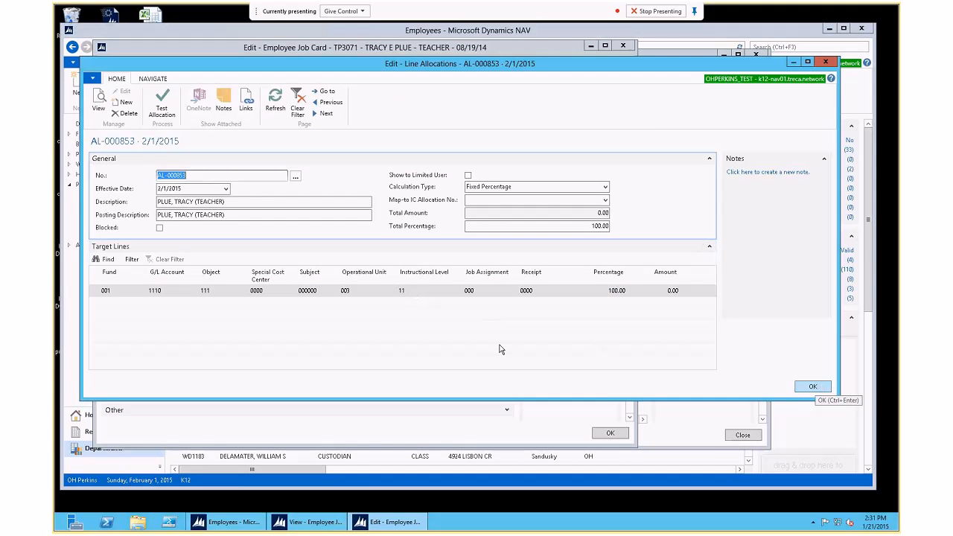
left_click(813, 386)
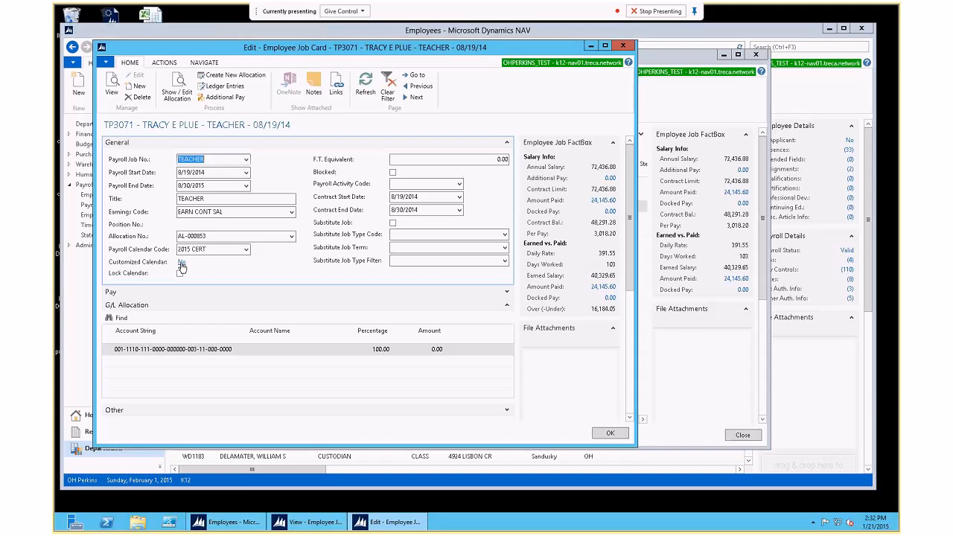
Step: Open the 2015 CERT payroll calendar card from the full calendar list and enlarge it
left_click(246, 252)
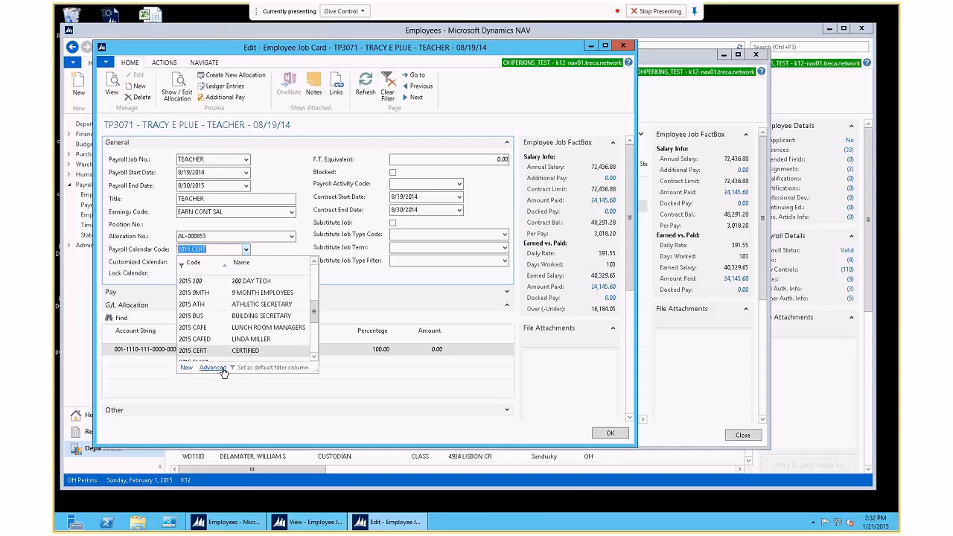
left_click(221, 367)
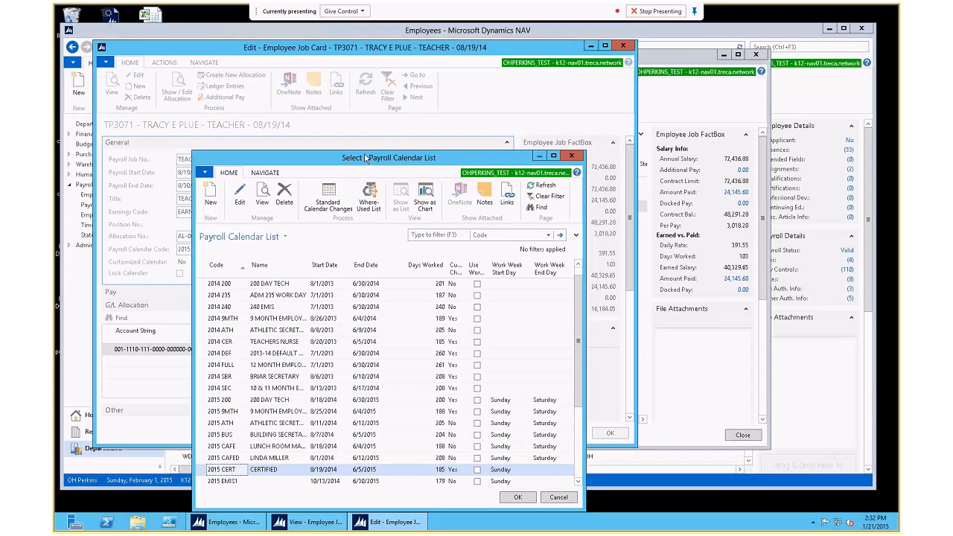
left_click_drag(365, 158, 276, 94)
left_click(151, 131)
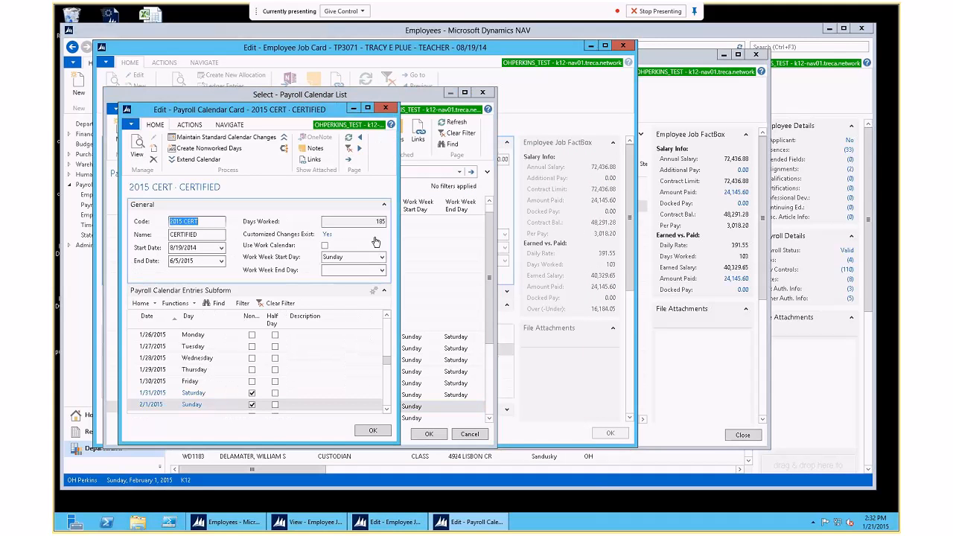
left_click_drag(396, 441, 552, 435)
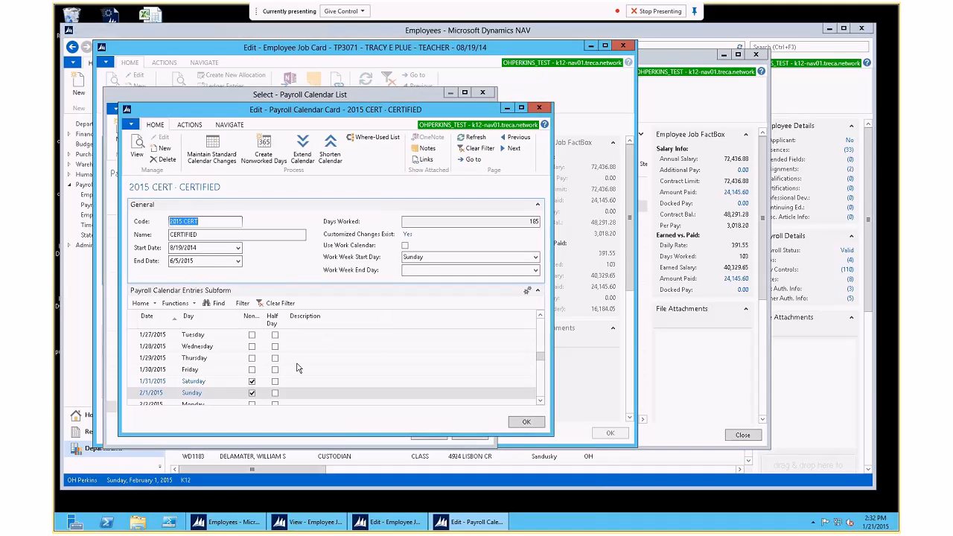
left_click_drag(540, 356, 538, 298)
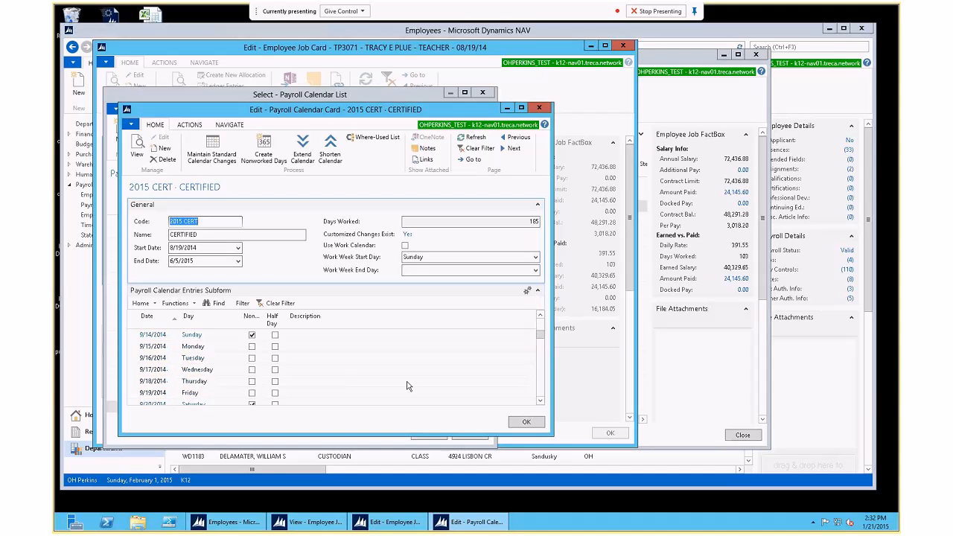
Step: Browse the late-August 2014 entries, from 8/19/2014 to the 8/22/2014 Friday description
left_click(162, 370)
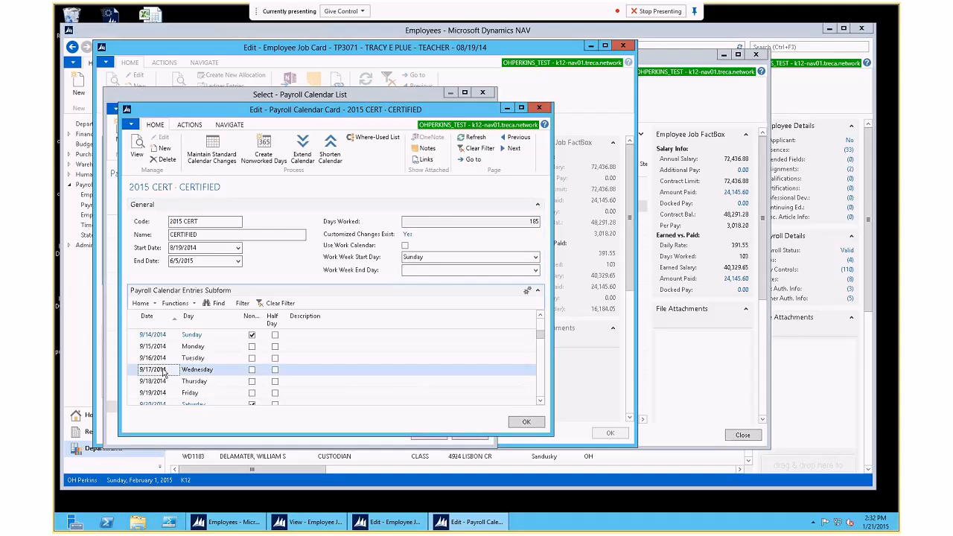
key("ctrl+Home")
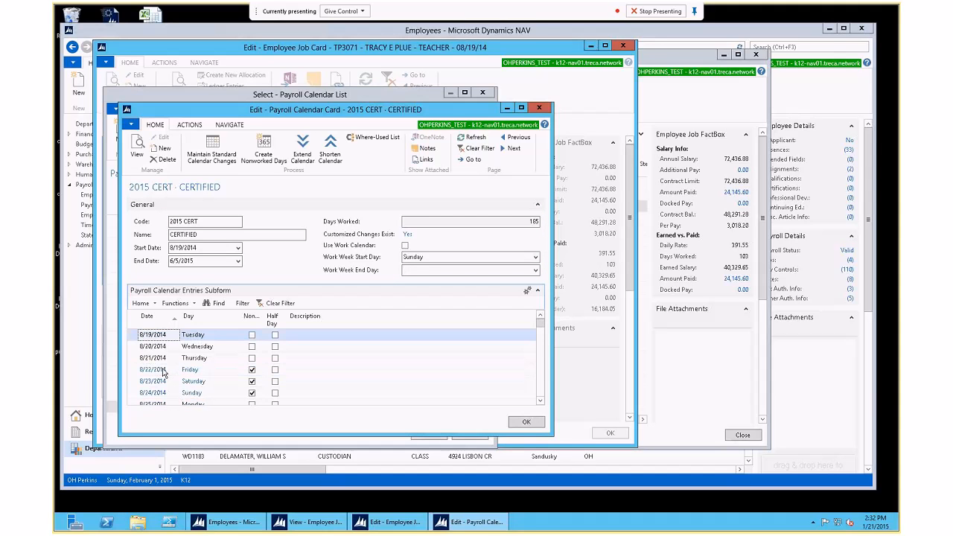
left_click(164, 370)
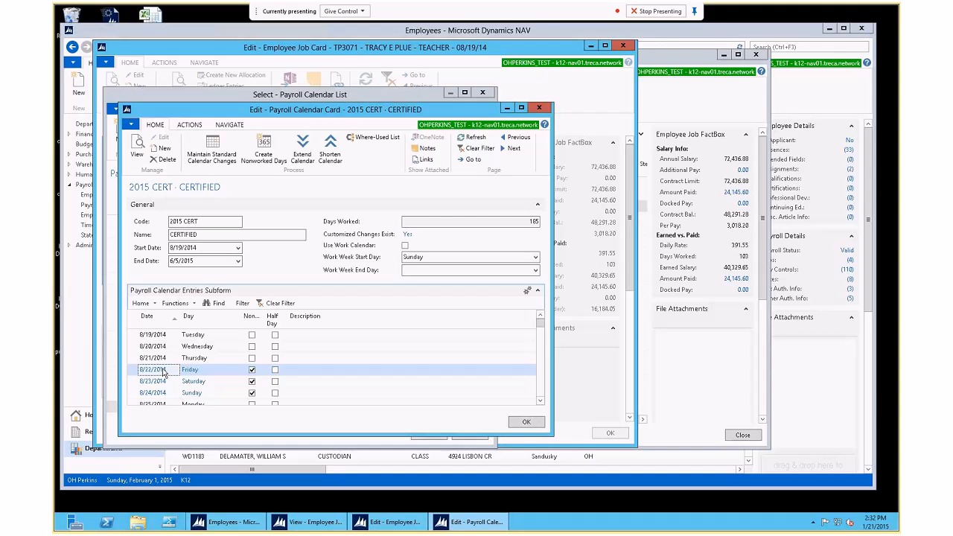
key("Down")
key("Down")
key("Down")
key("Down")
key("Down")
key("Down")
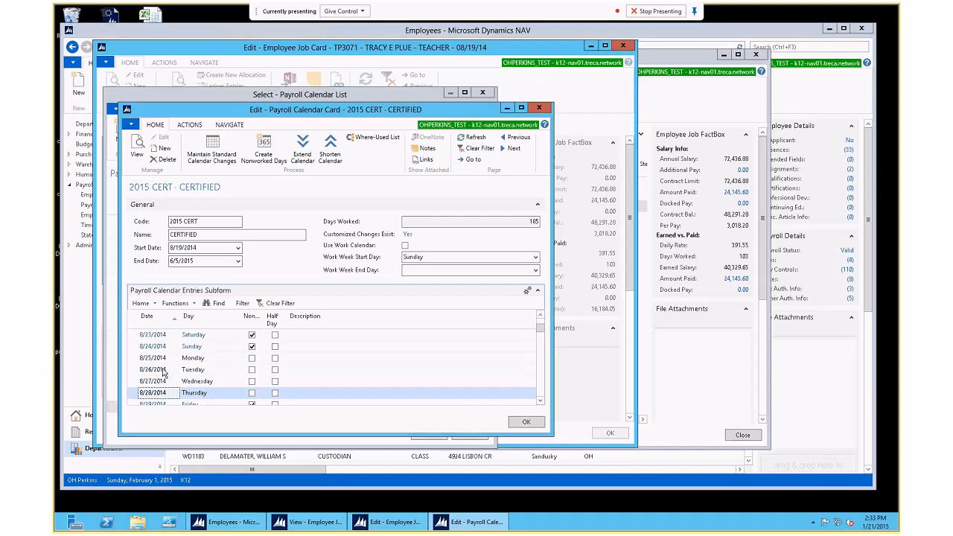
key("Up")
key("Up")
key("Up")
key("Up")
key("Up")
key("Up")
key("Tab")
key("Tab")
key("Tab")
key("Tab")
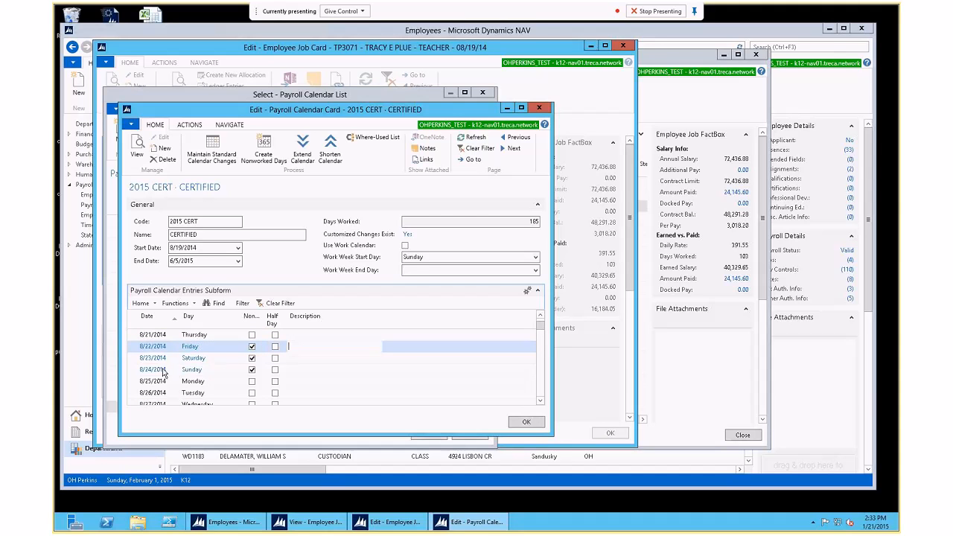
key("shift+Tab")
key("shift+Tab")
key("shift+Tab")
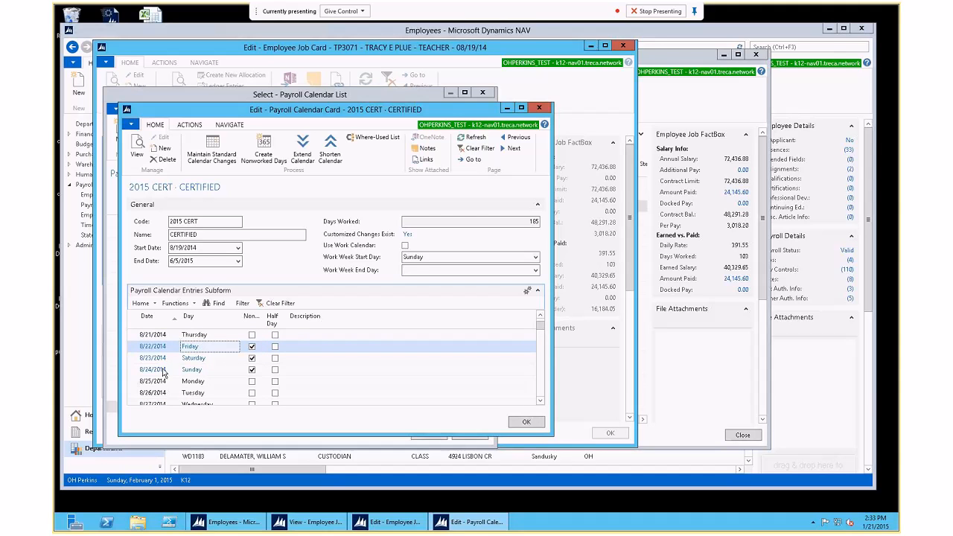
Step: Step through early September 2014 entries, including the 9/1/2014 holiday, then close the card
key("Down")
key("Down")
key("Down")
key("Down")
key("Down")
key("Down")
key("Down")
key("Down")
key("Down")
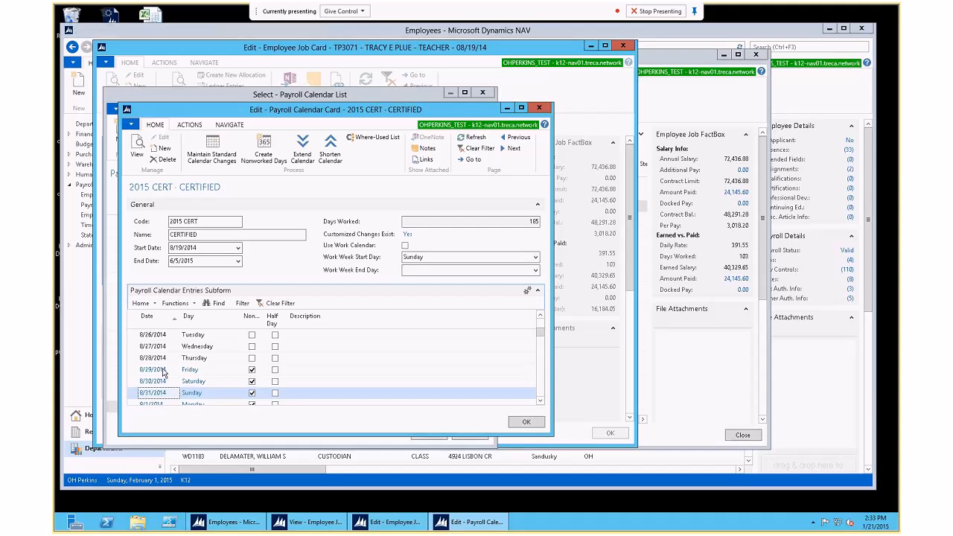
key("Down")
key("Down")
key("Down")
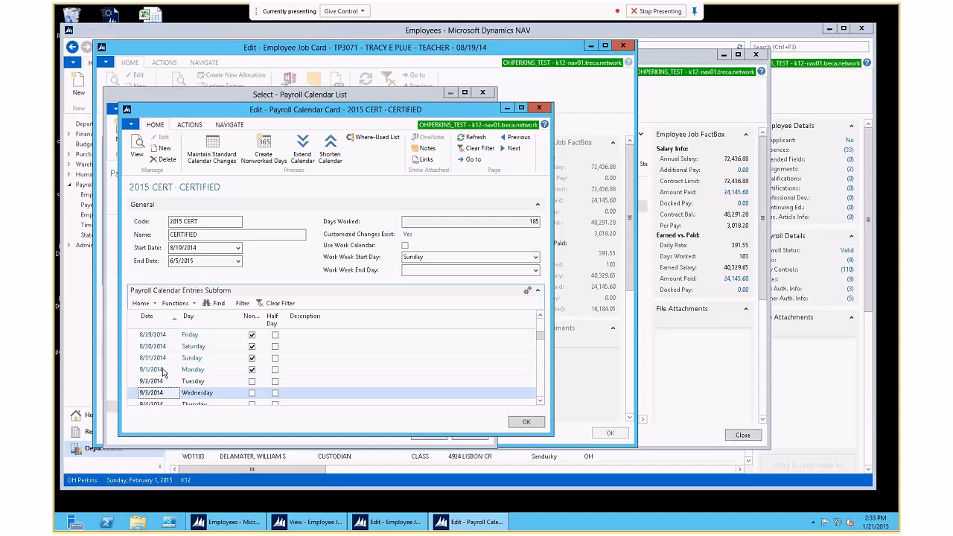
key("Up")
key("Up")
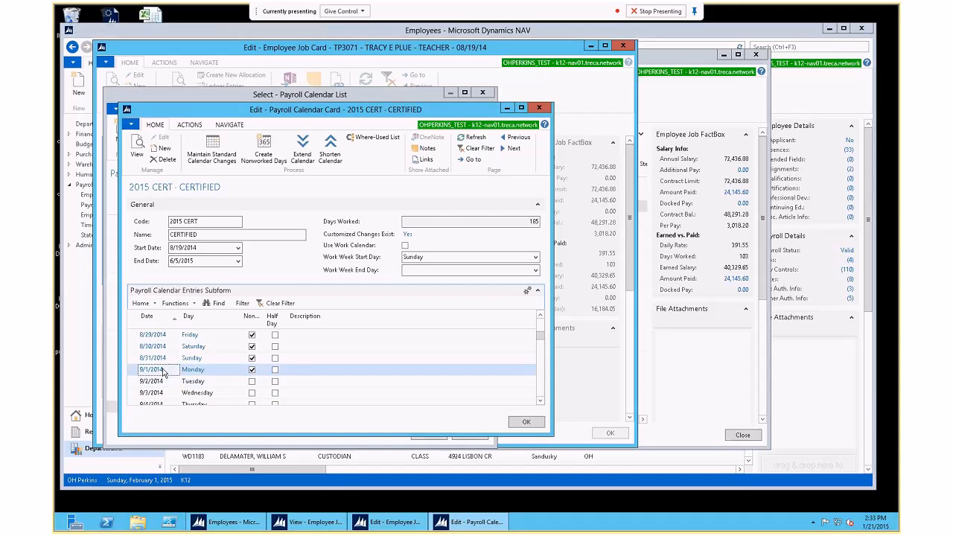
key("Up")
key("Up")
key("Up")
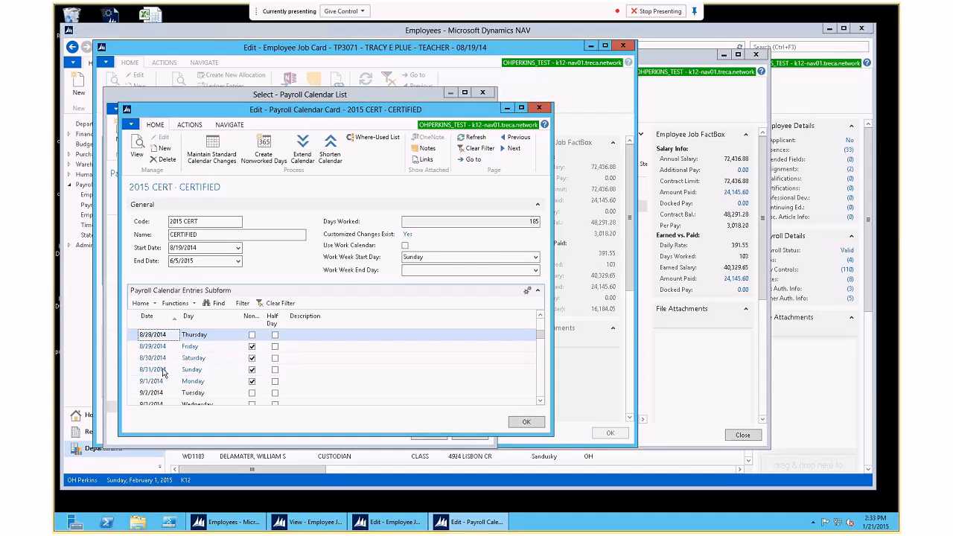
key("Down")
key("Down")
key("Down")
key("Down")
key("Down")
key("Down")
key("Down")
key("Down")
key("Down")
key("Down")
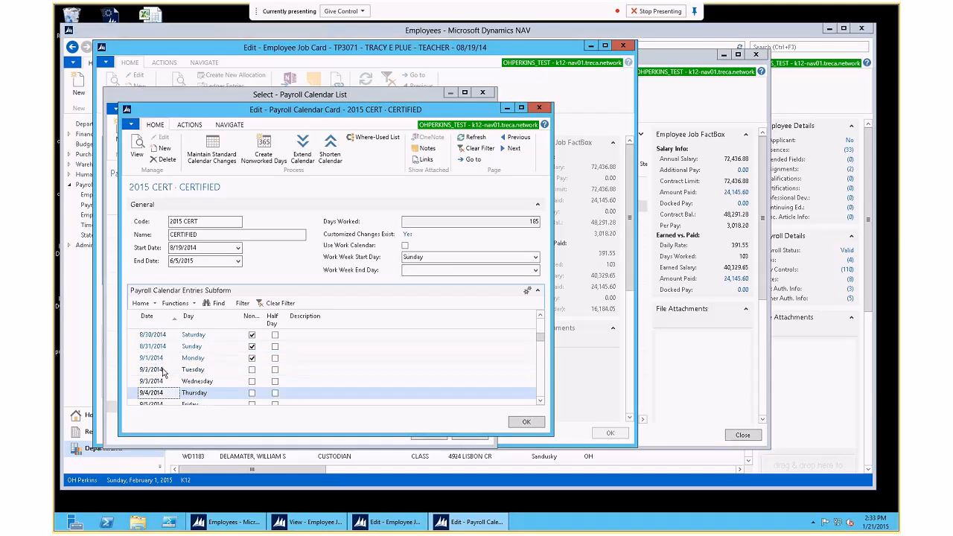
key("Down")
key("Down")
key("Down")
key("Down")
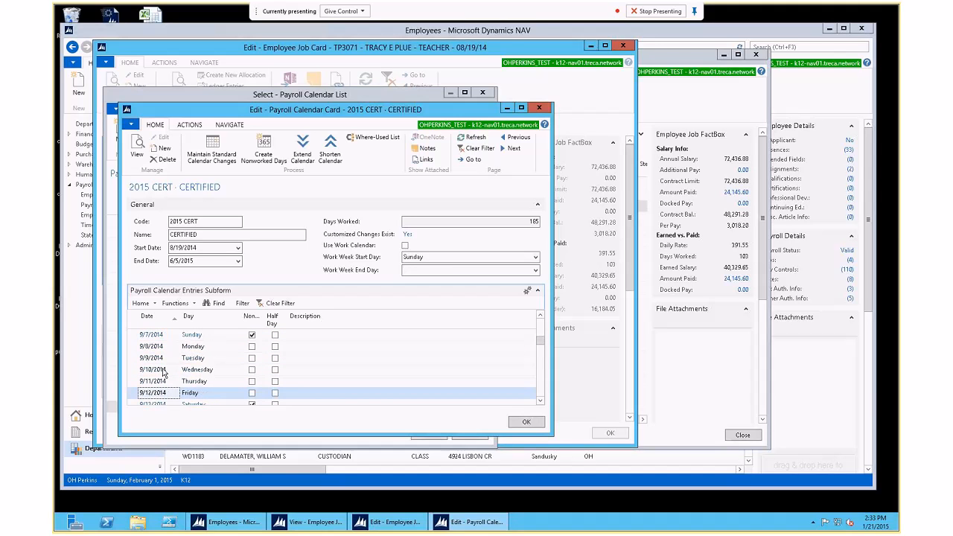
key("Down")
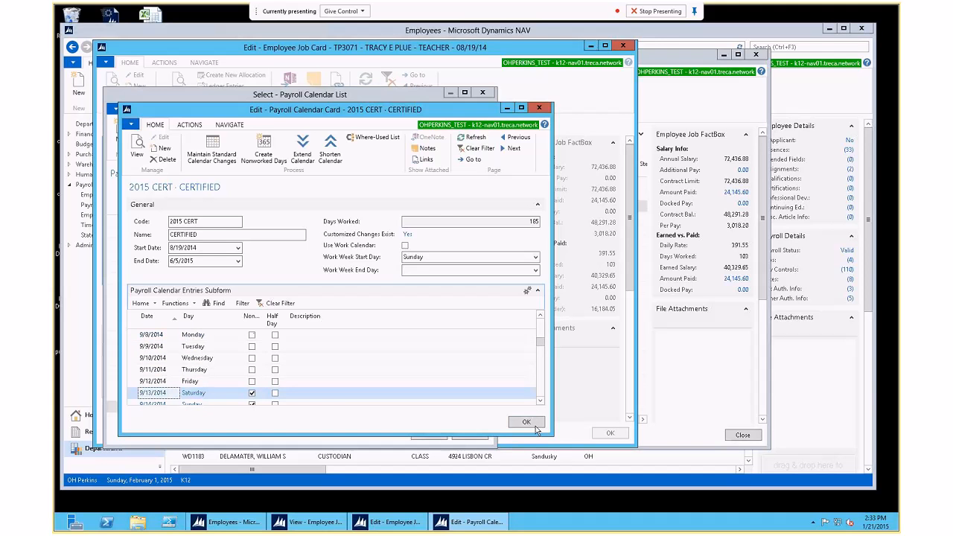
left_click(525, 421)
left_click(459, 436)
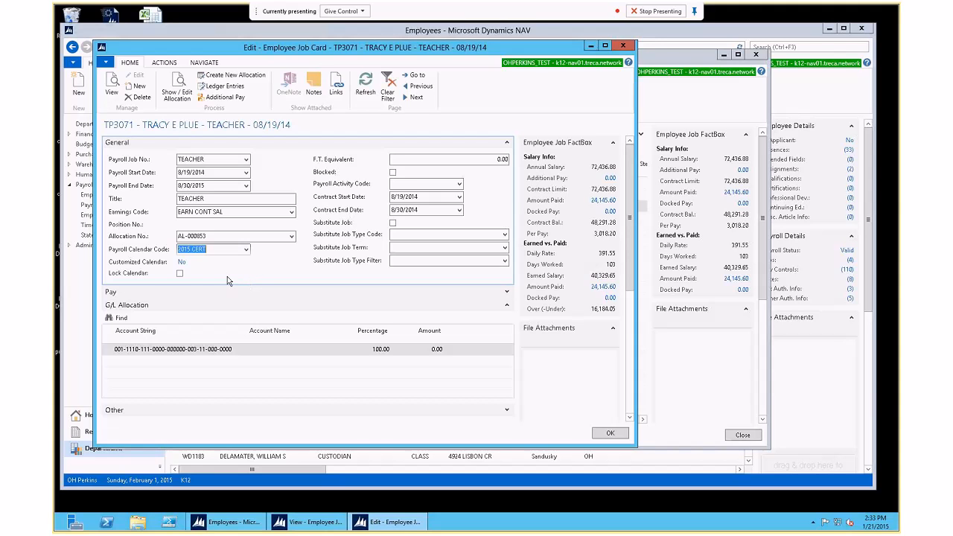
left_click(168, 65)
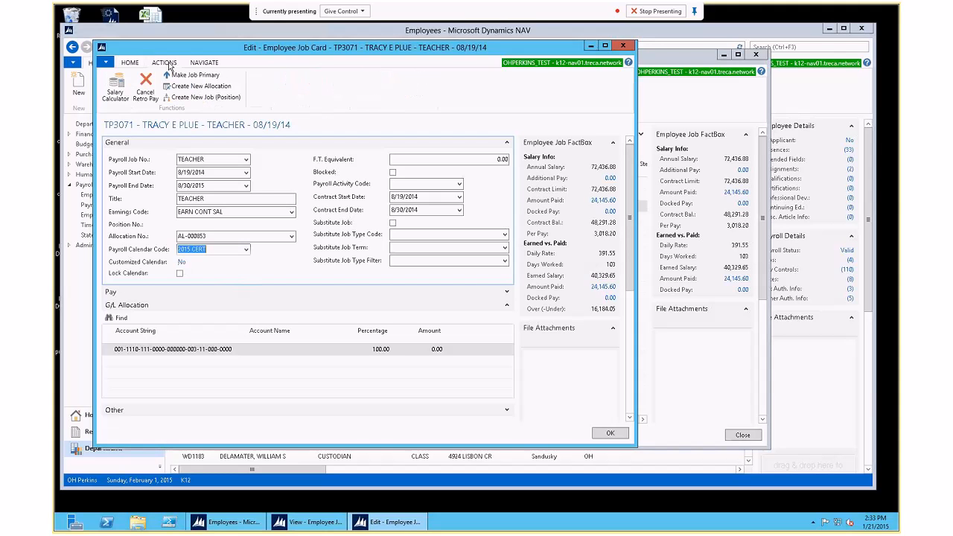
left_click(203, 64)
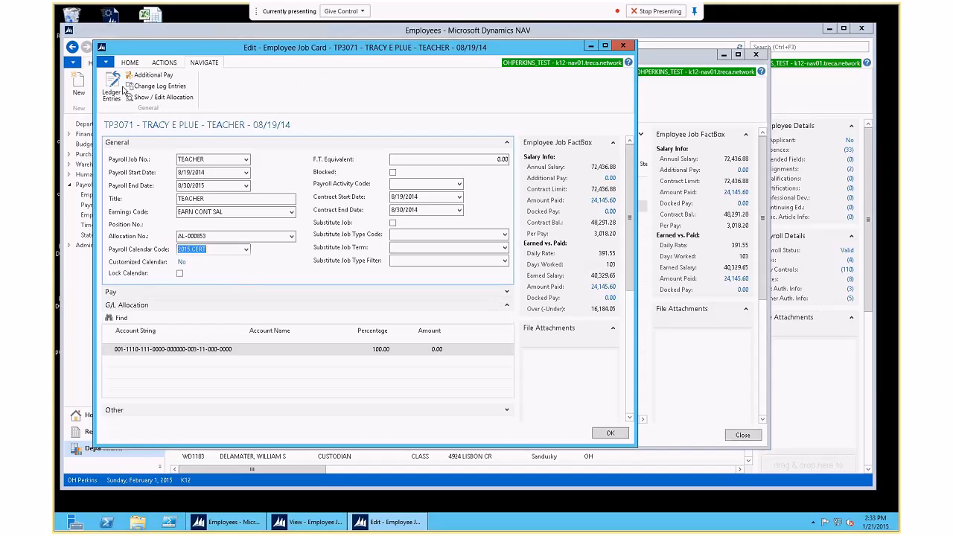
left_click(130, 64)
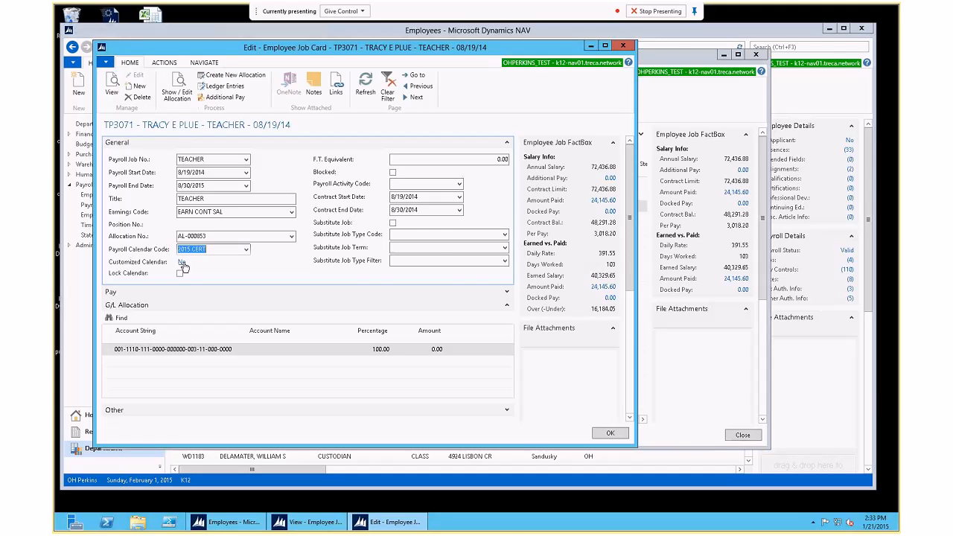
Step: Open TP3071's customized calendar entries and find base nonworking day 1/31/2015 cannot be unchecked
left_click(182, 263)
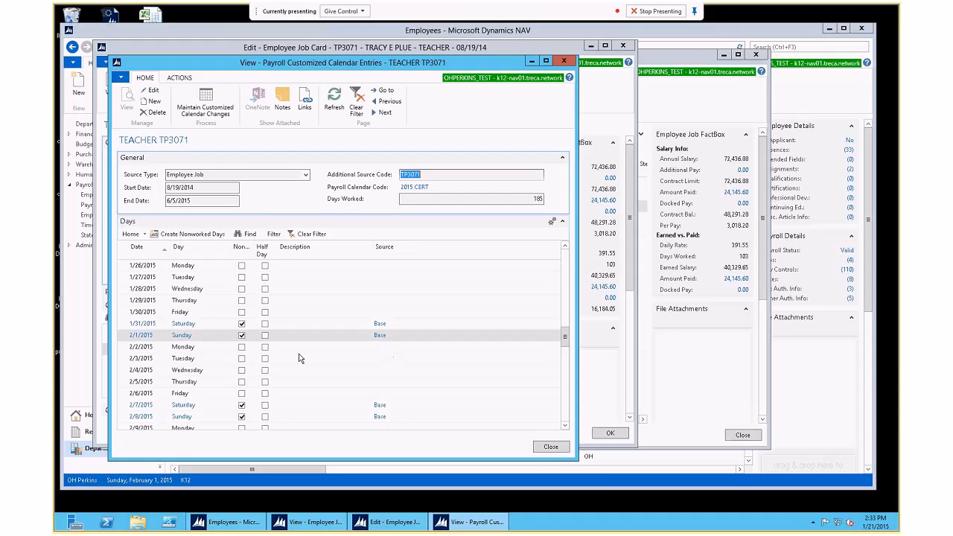
left_click(241, 325)
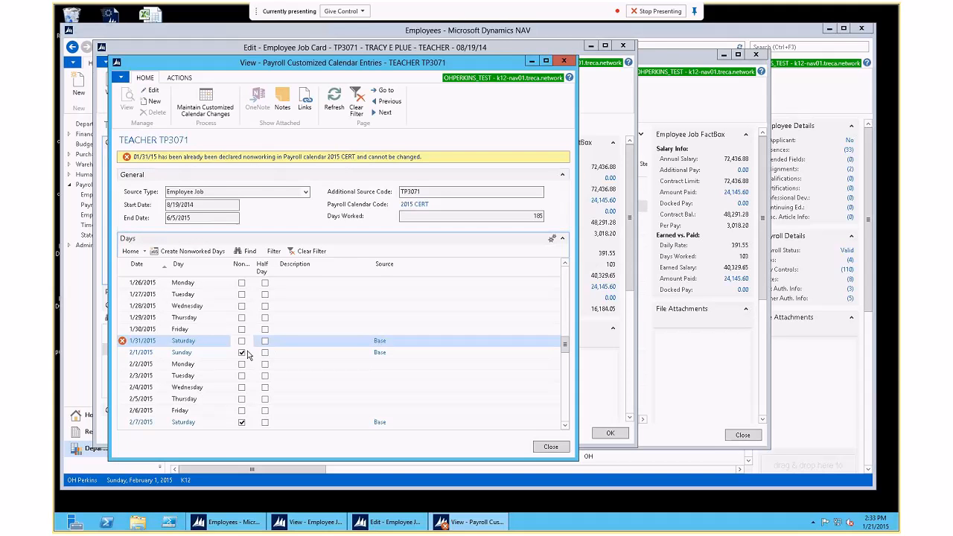
key("Escape")
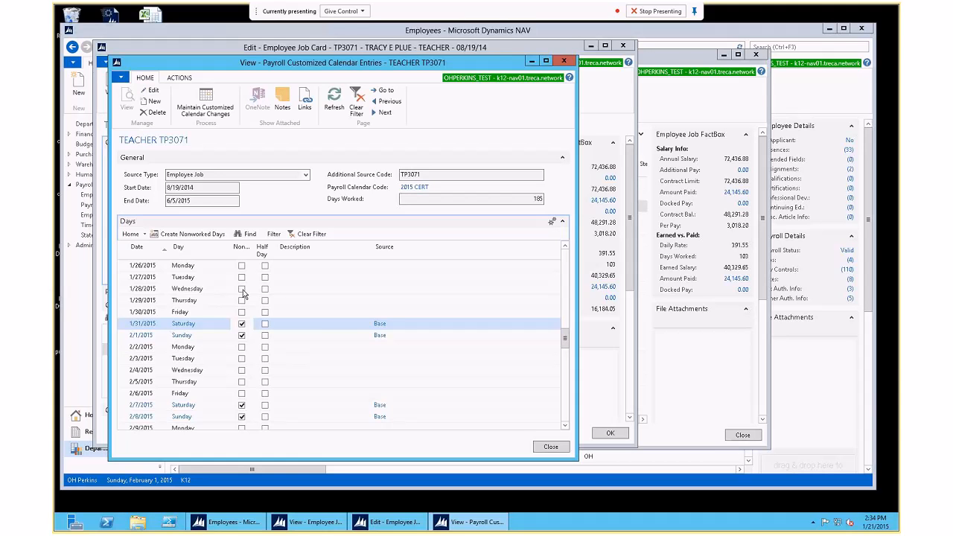
left_click(179, 78)
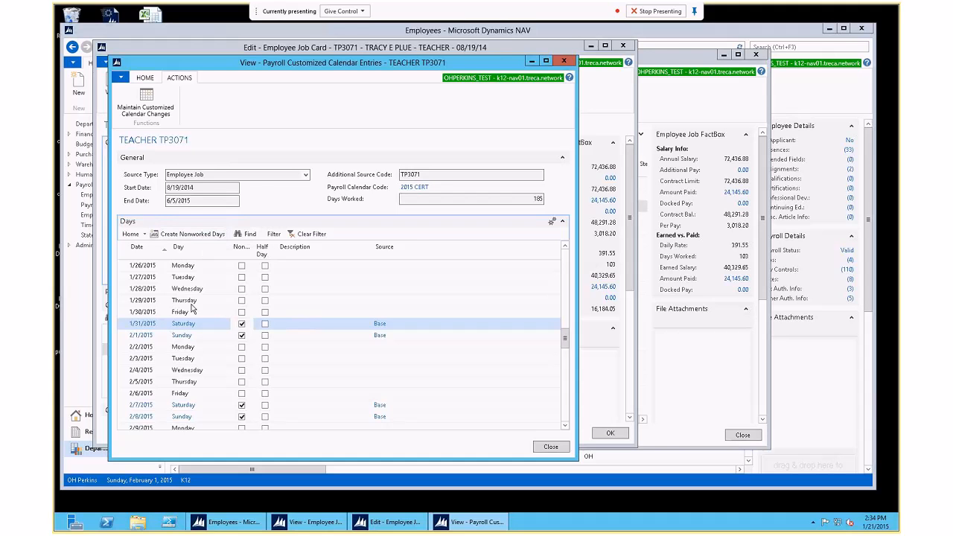
Step: Create 'Bad Week' nonworked days from 2/2/2015 through 2/6/2015
left_click(190, 235)
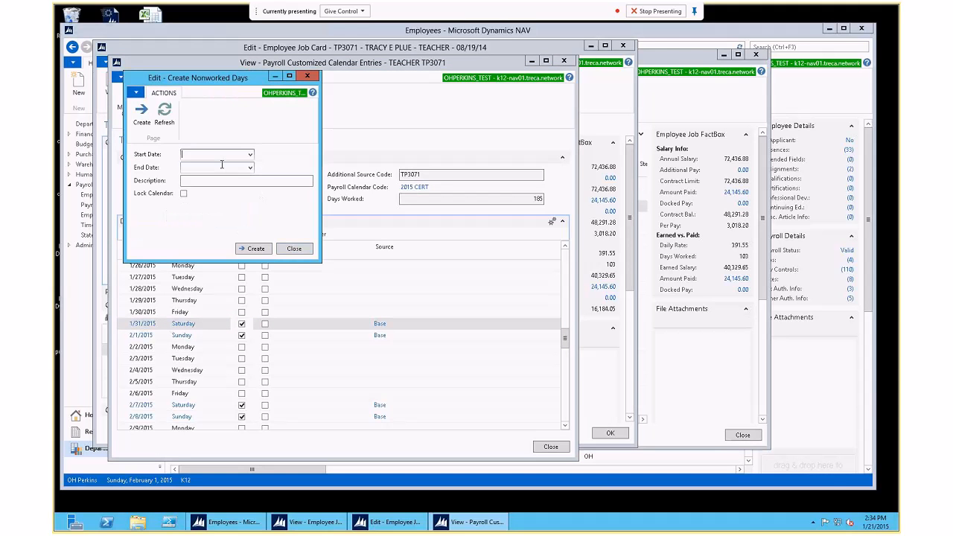
type("0202")
key("Tab")
type("0206")
key("Tab")
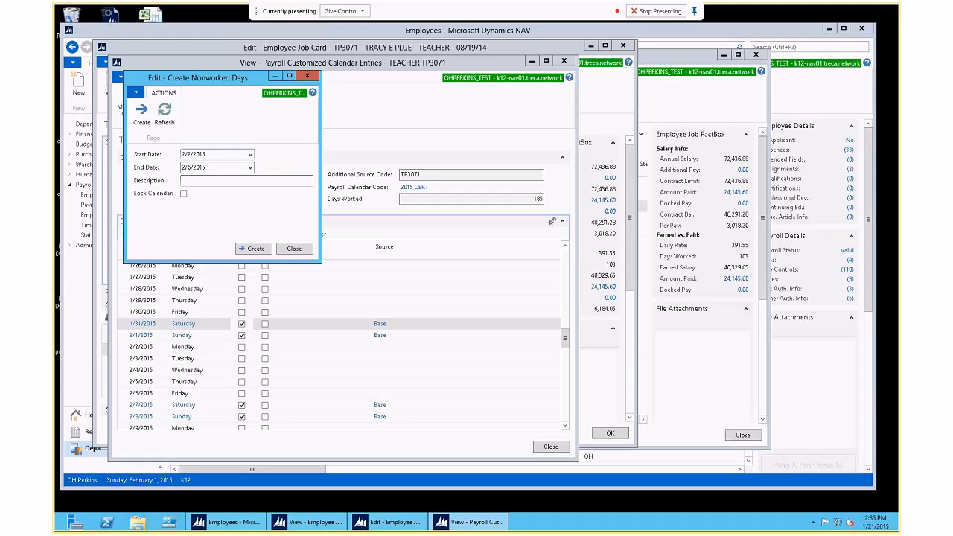
type("Bad Wk")
key("BackSpace")
type("eek")
left_click(255, 249)
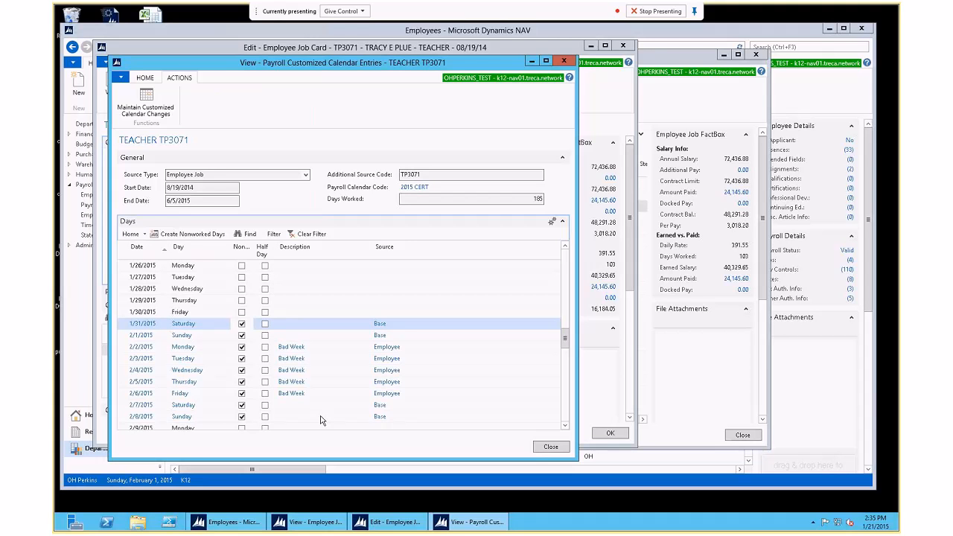
Step: Uncheck Non-working on 2/6/2015 to make it a working day again
left_click(241, 393)
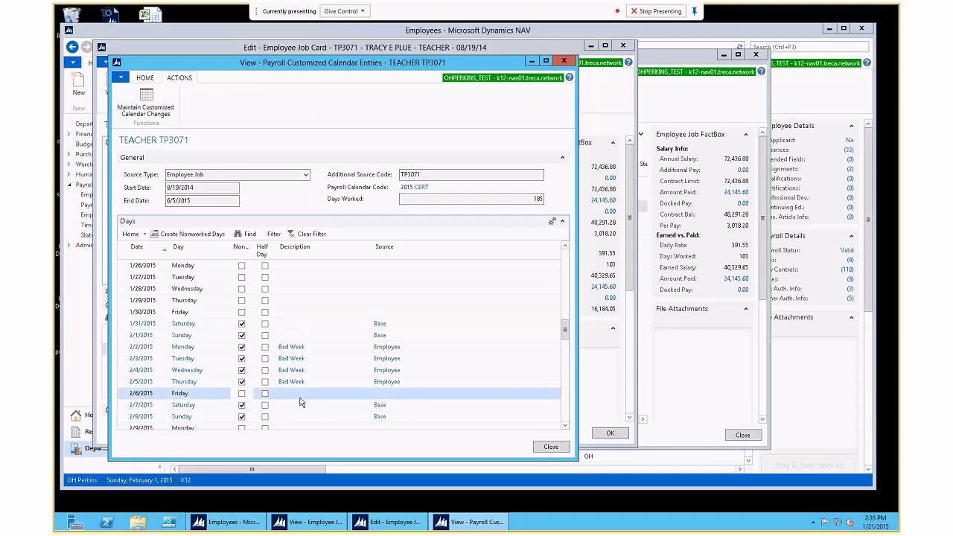
key("Up")
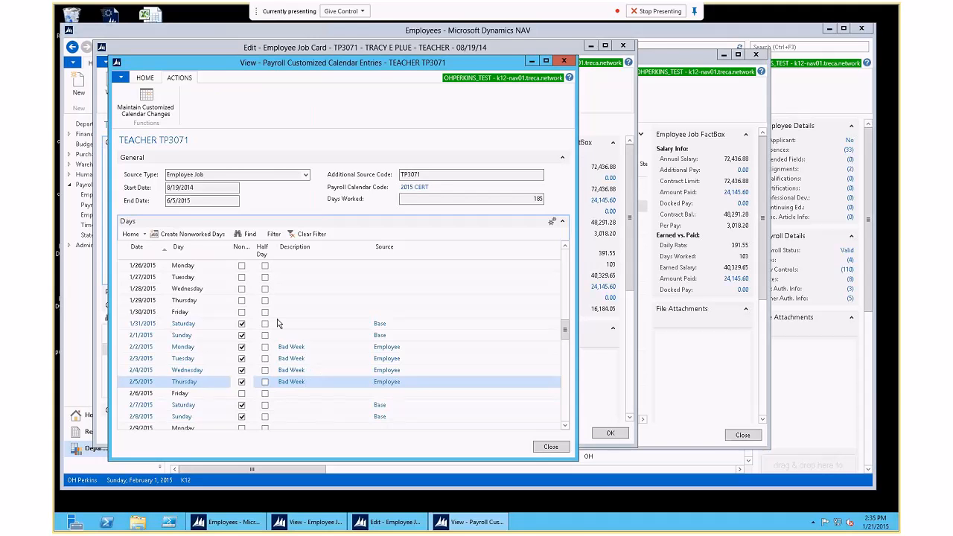
left_click(146, 103)
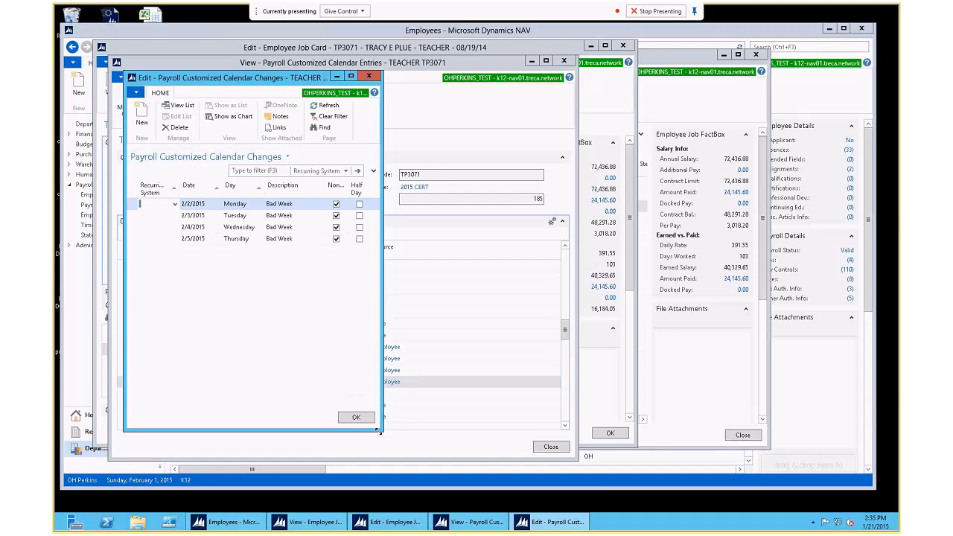
Step: Delete the 2/5/2015 Bad Week calendar change, leaving 2/2–2/4 nonworked and 182 days worked
left_click_drag(378, 430, 489, 458)
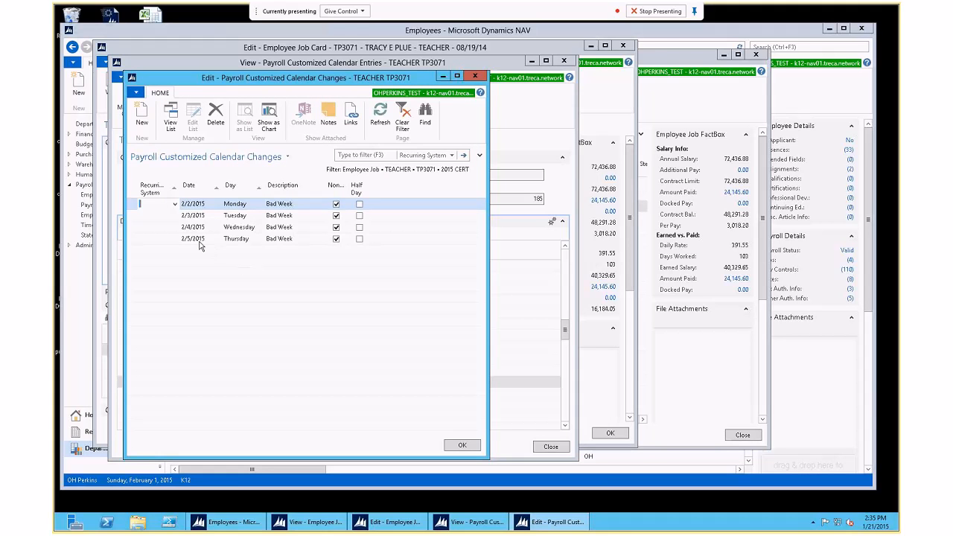
left_click(132, 238)
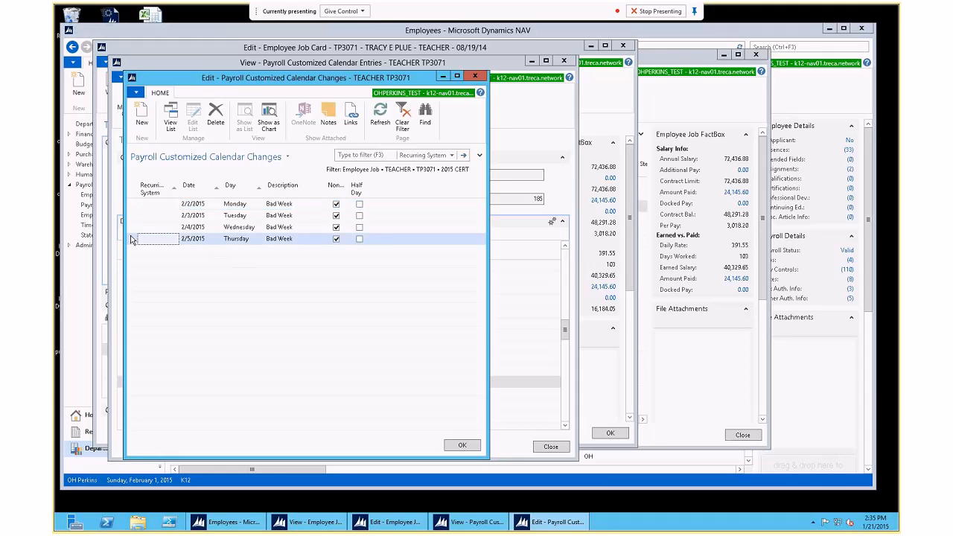
key("Delete")
key("Up")
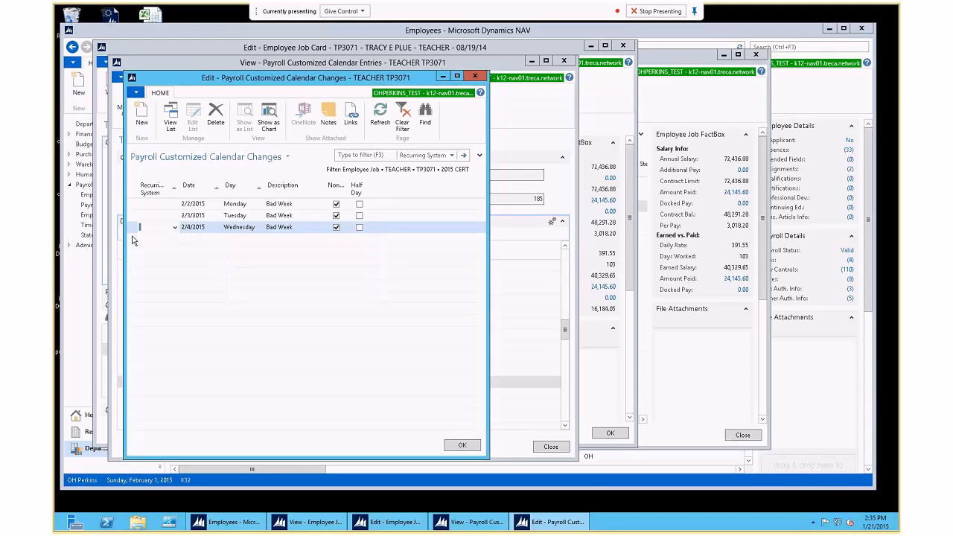
left_click(458, 448)
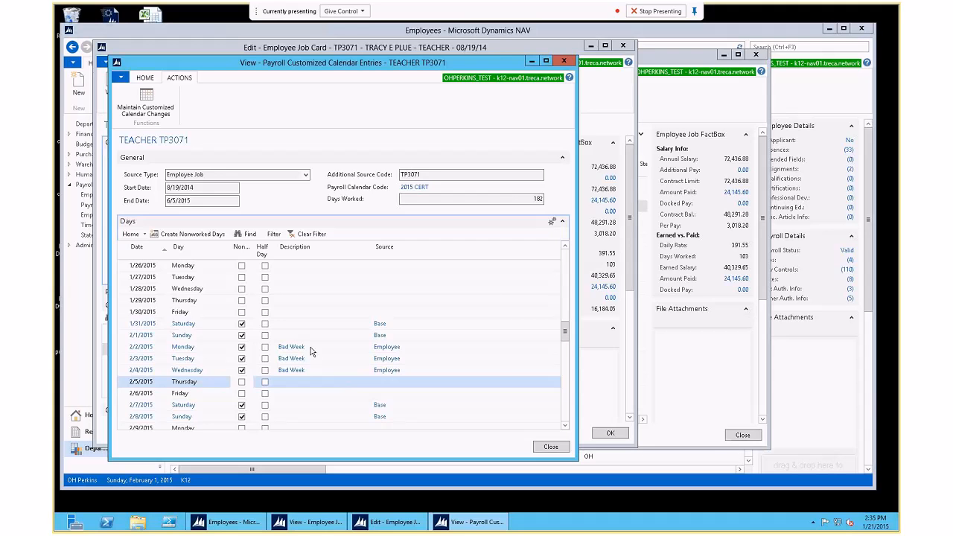
left_click(147, 102)
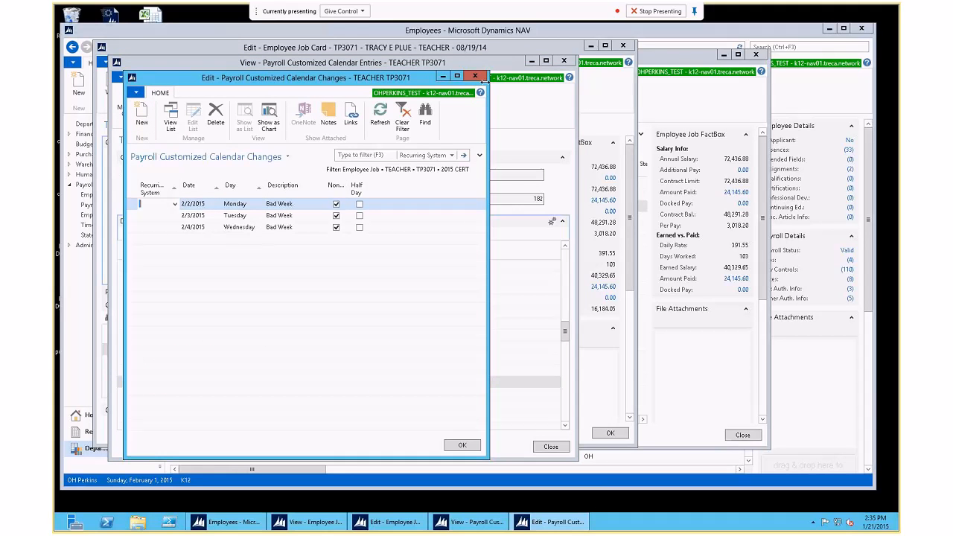
left_click(474, 77)
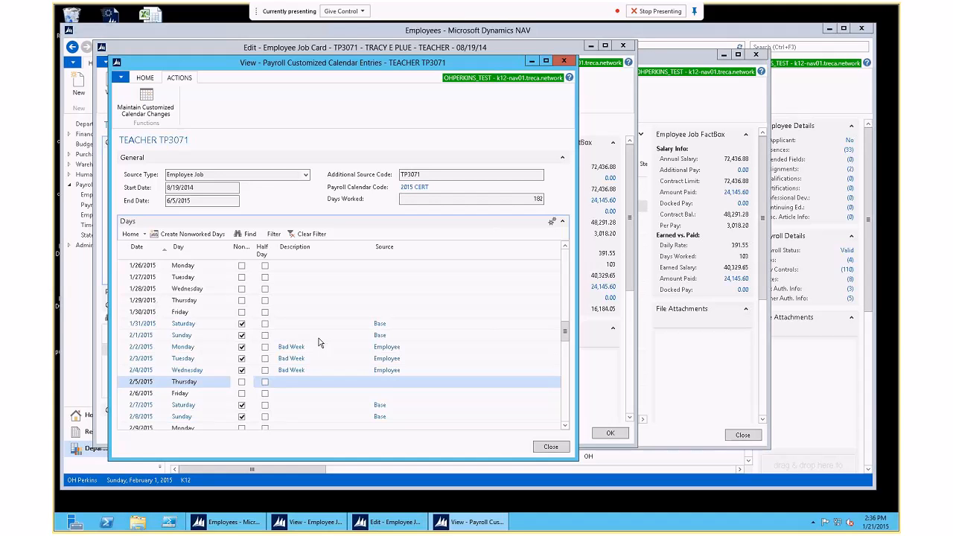
left_click(551, 447)
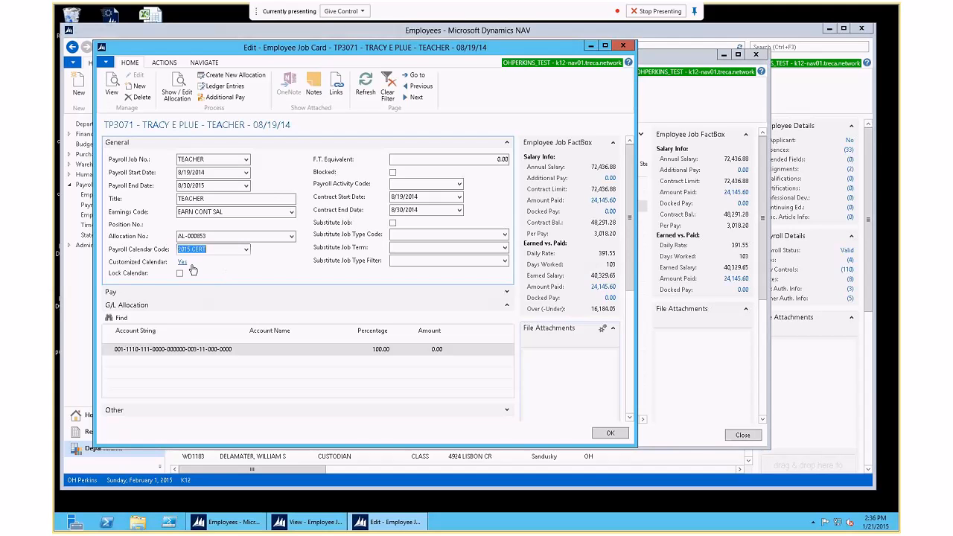
left_click(183, 262)
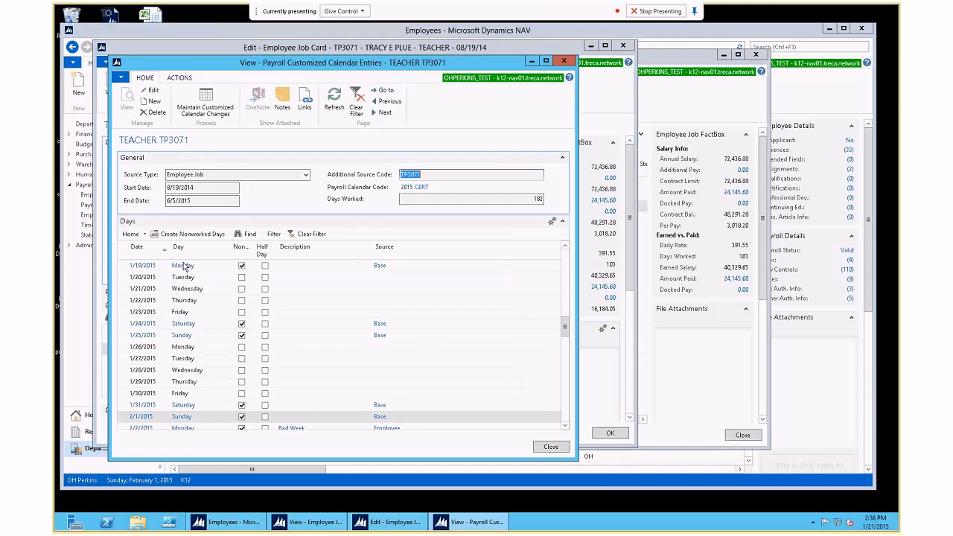
Step: Close the customized calendar entries window
left_click(564, 425)
left_click(564, 425)
left_click(564, 425)
left_click(564, 426)
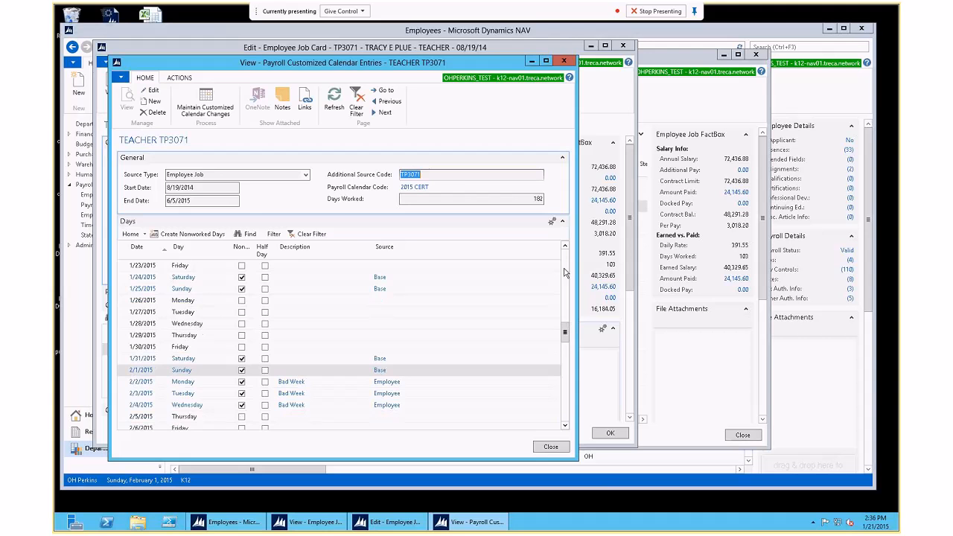
left_click(552, 446)
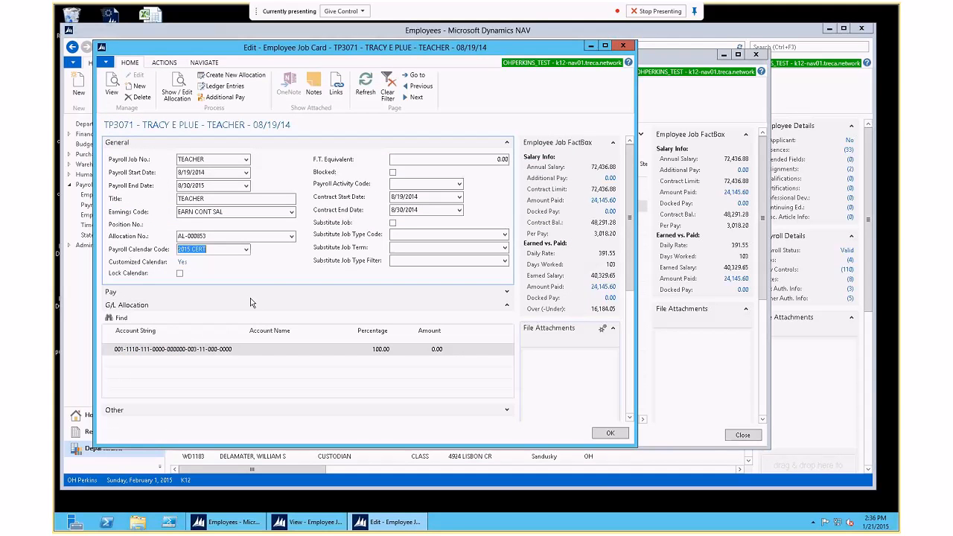
Step: Reopen the calendar entries, review the days from first to last, then close with Esc
left_click(181, 264)
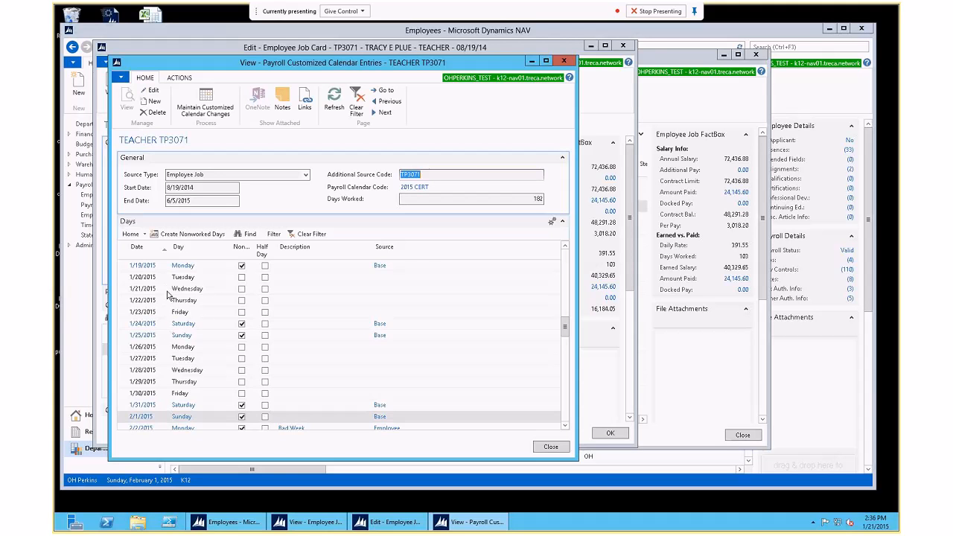
left_click(241, 322)
left_click(151, 300)
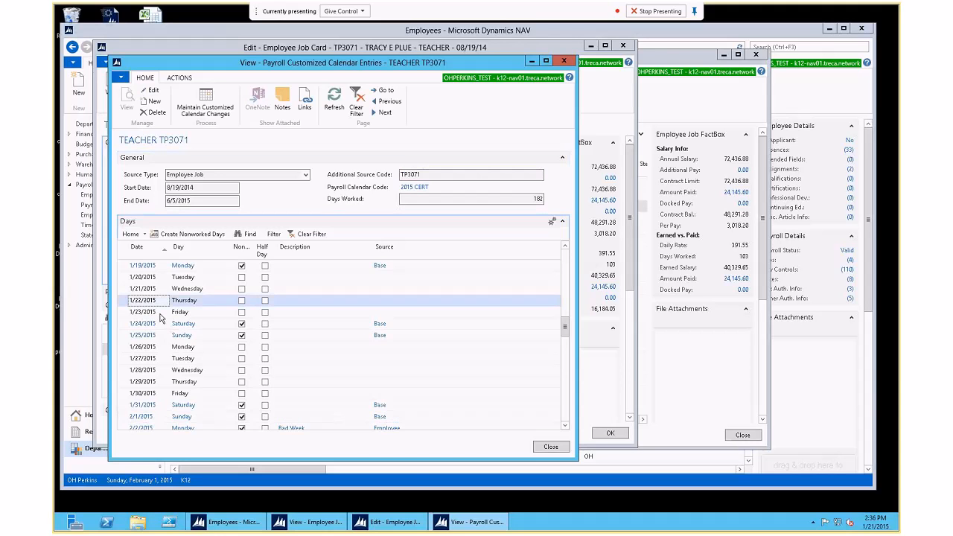
key("ctrl+End")
key("ctrl+Home")
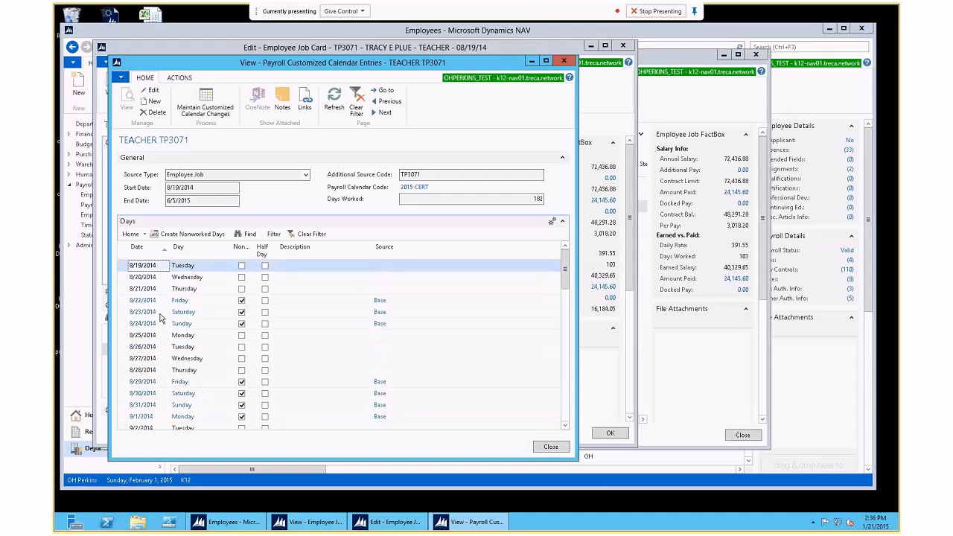
scroll(159, 317, "down", 5)
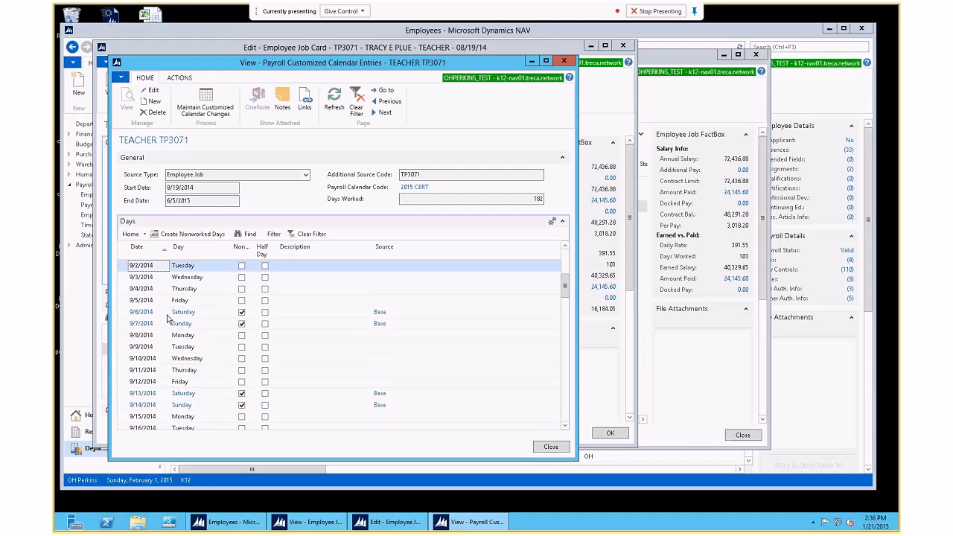
key("Escape")
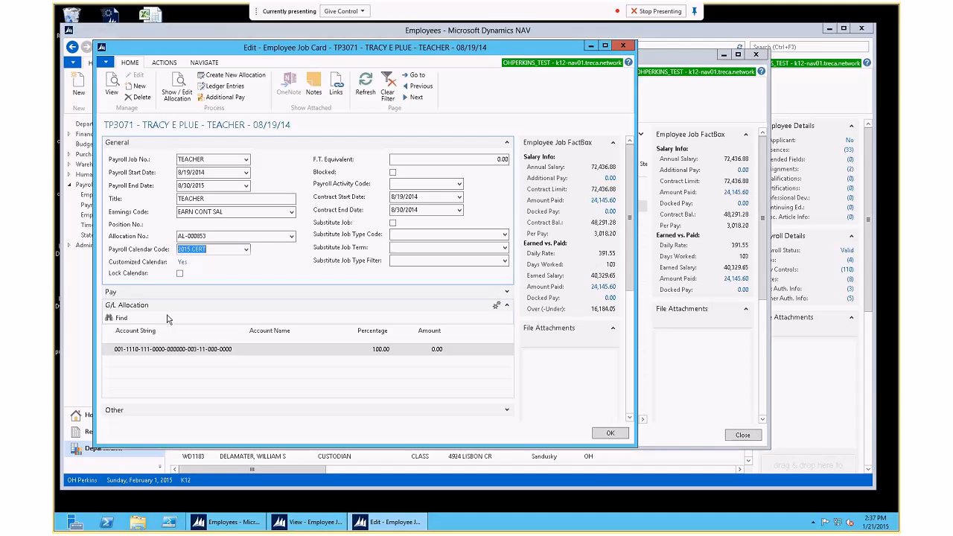
left_click(183, 263)
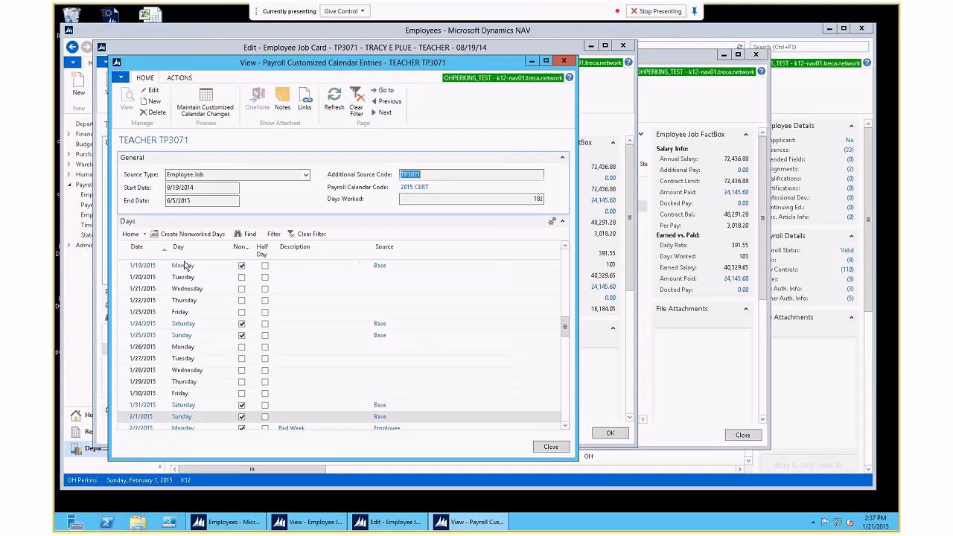
left_click(487, 198)
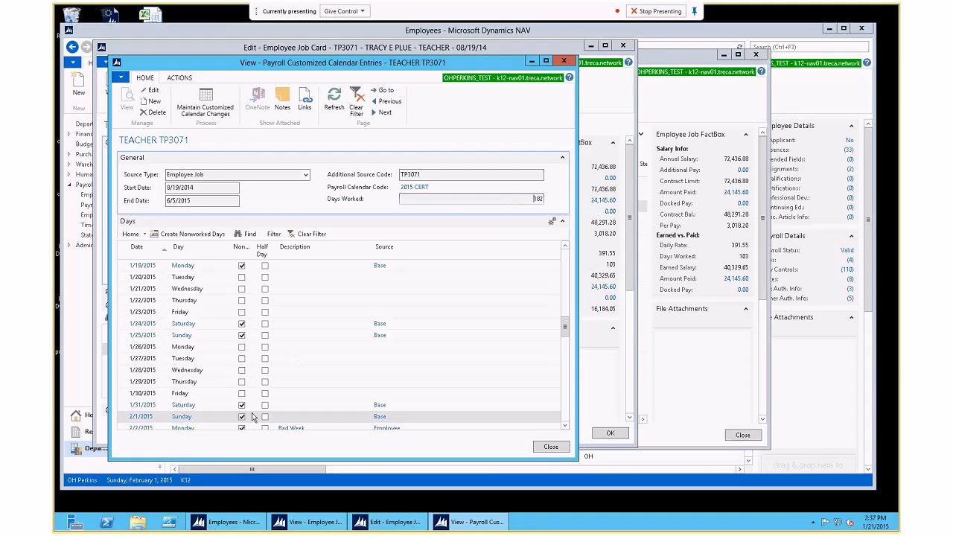
left_click(250, 348)
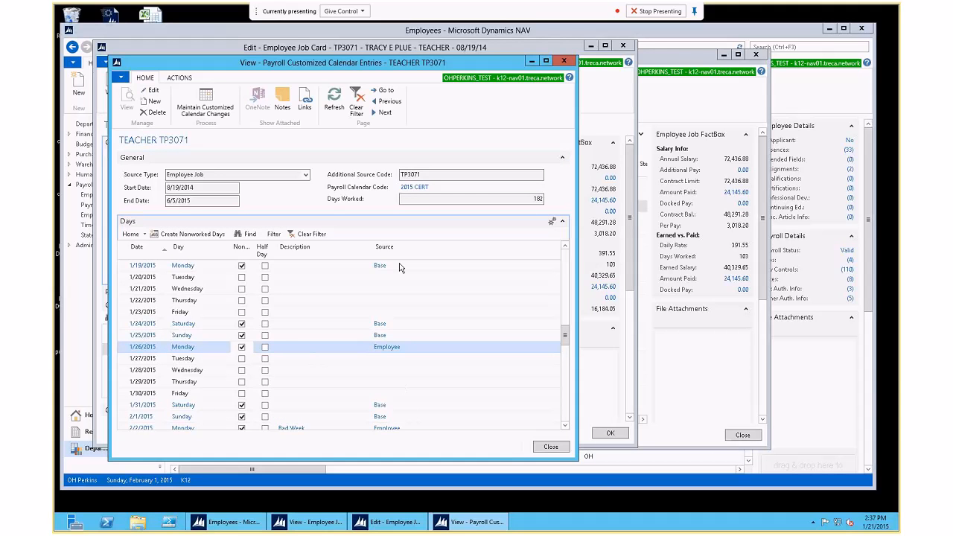
left_click(424, 201)
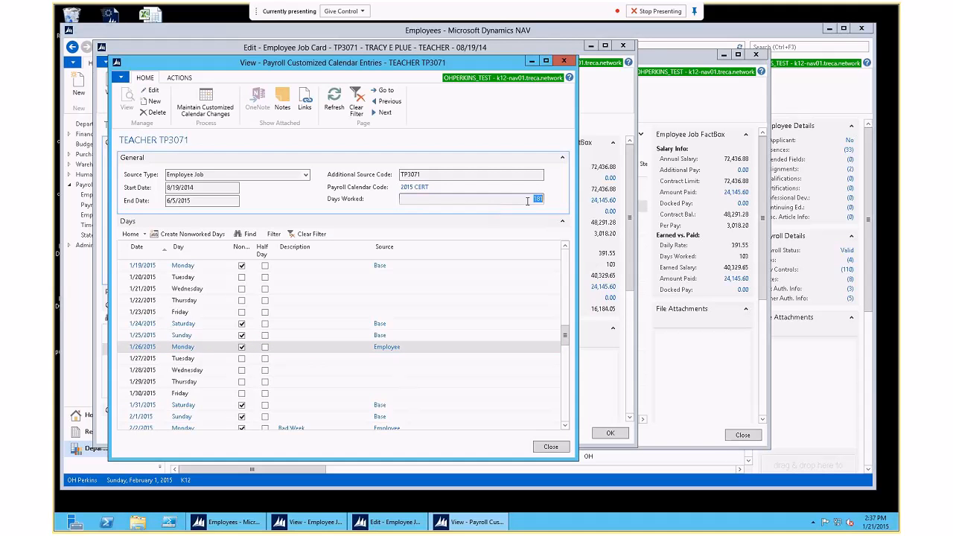
left_click(242, 346)
left_click(447, 198)
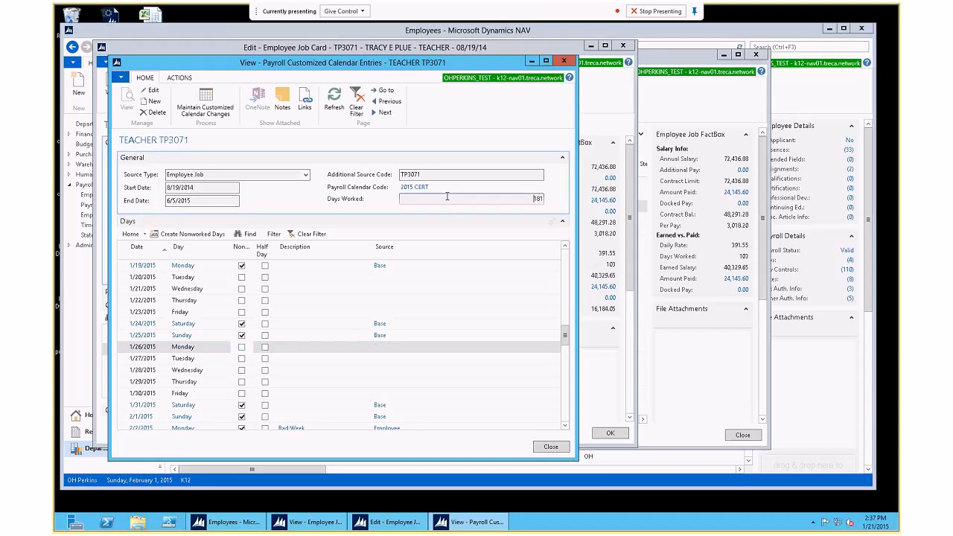
left_click(550, 446)
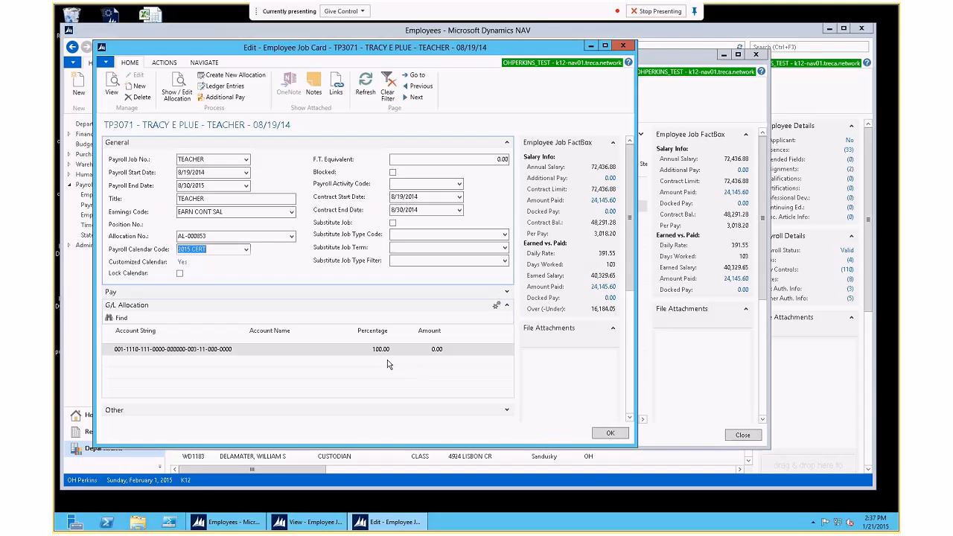
Step: Open TP3071's customized calendar entries and the Create Nonworked Days form, closing it unused
left_click(182, 265)
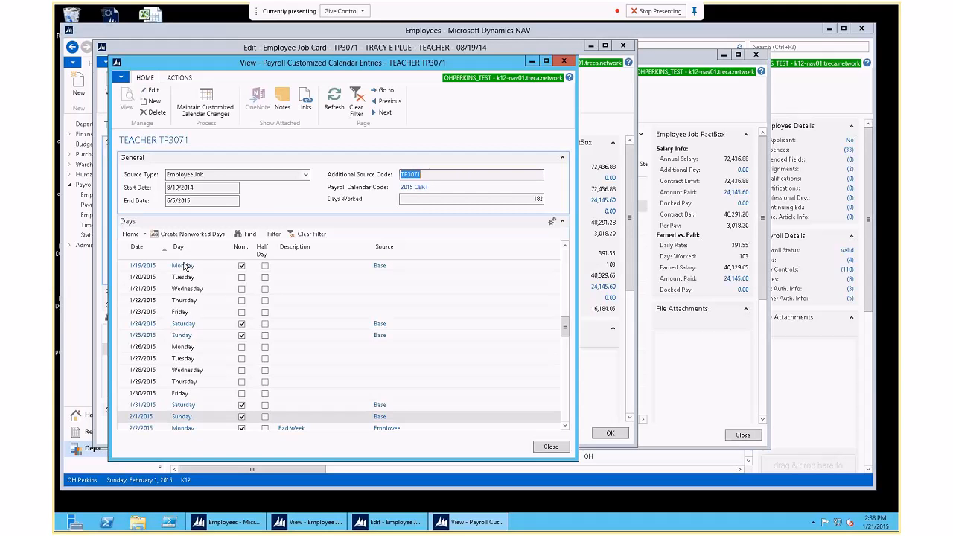
left_click(195, 235)
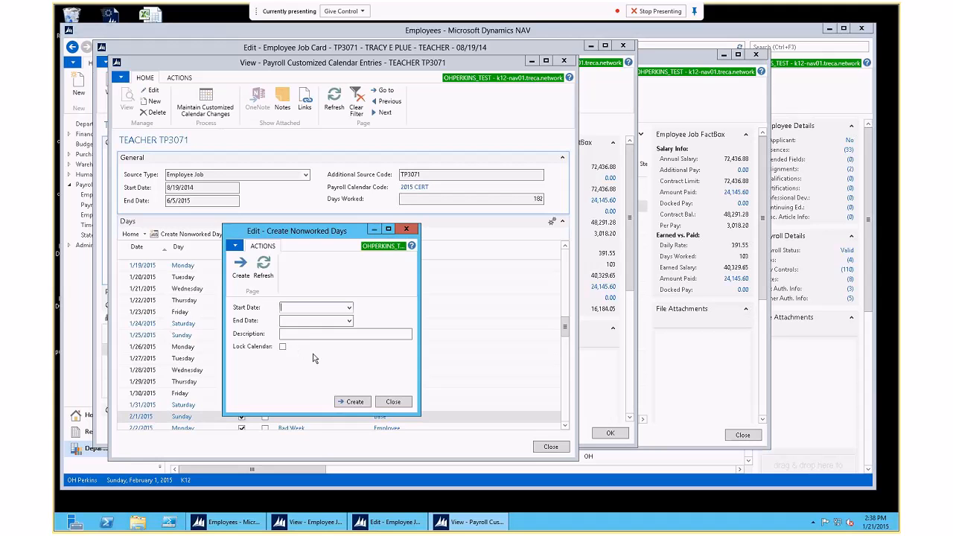
left_click(393, 401)
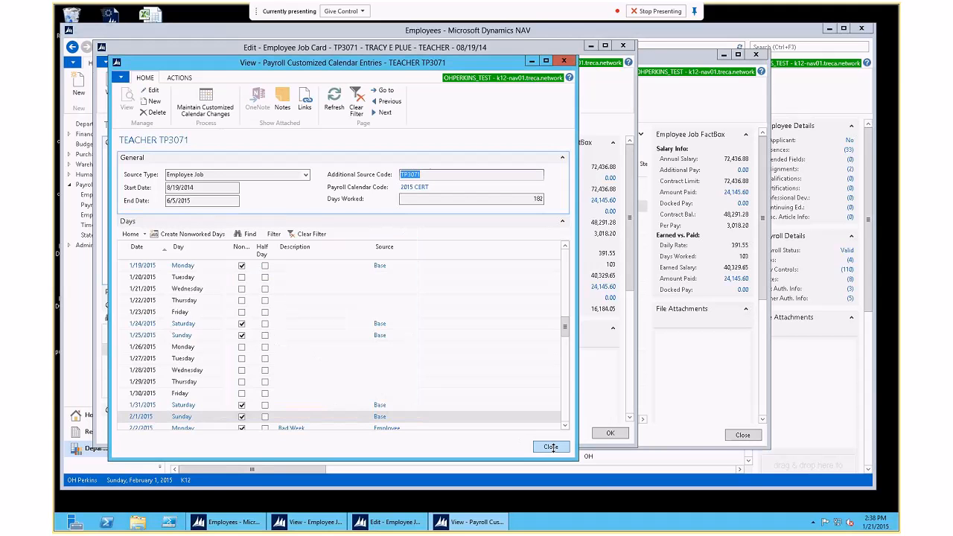
Step: Close the customized calendar entries window to return to the TEACHER job card
left_click(550, 447)
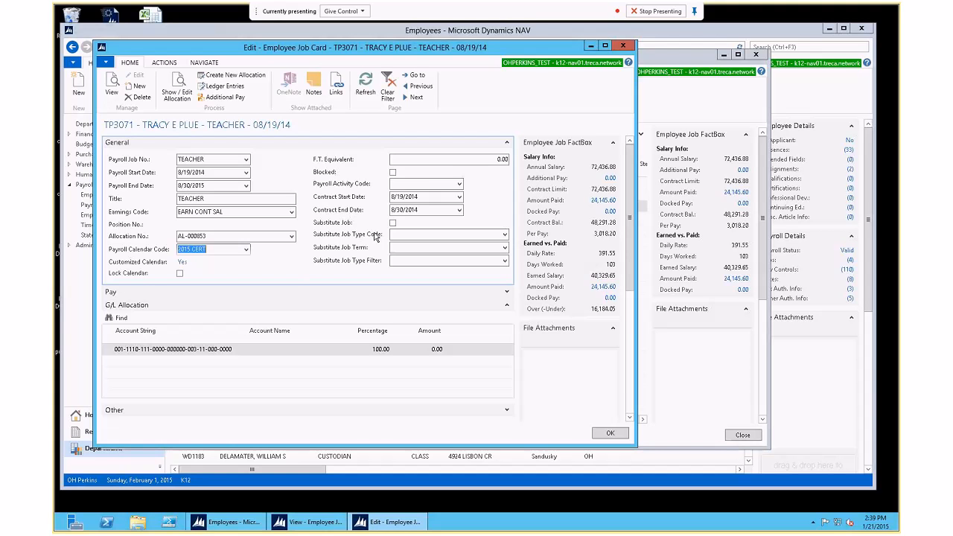
Step: Enter 1 as the TEACHER job's F.T. Equivalent so it reads 1.00
left_click(500, 159)
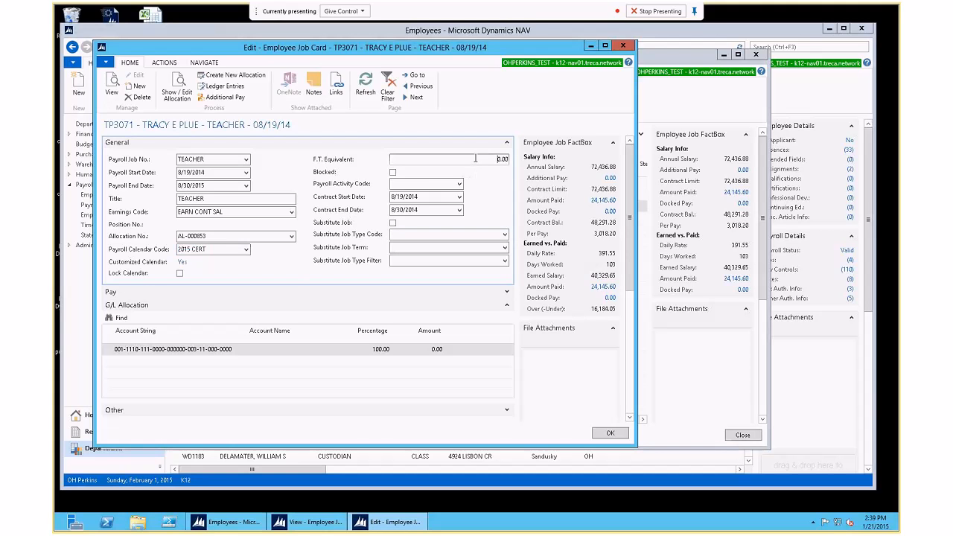
type("1")
key("Tab")
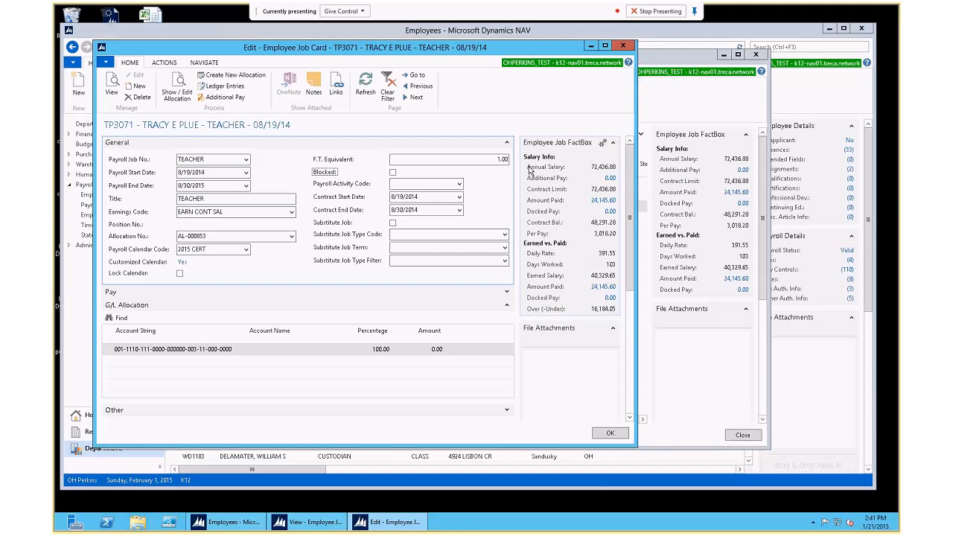
Step: Browse the enlarged Payroll Activity Code list, leaving the activity code blank
left_click(459, 183)
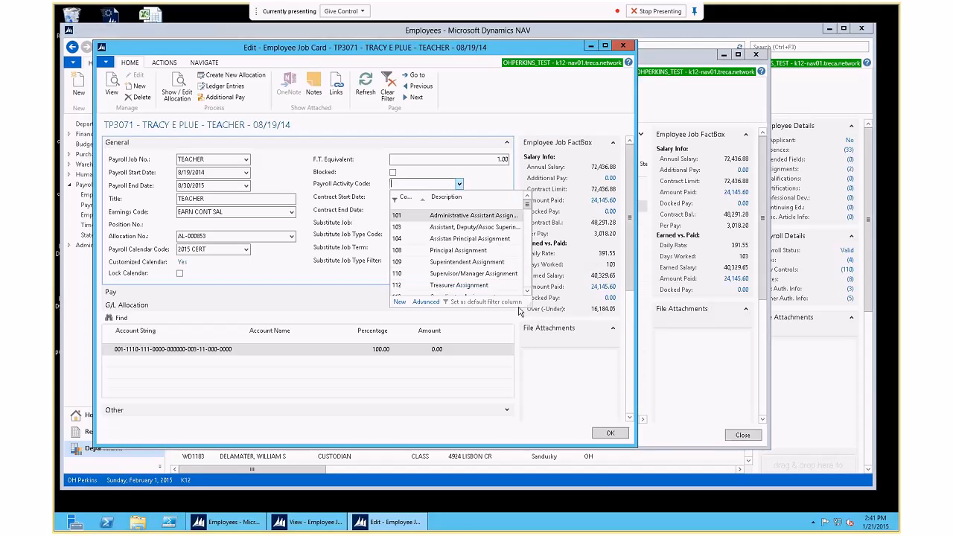
left_click_drag(527, 306, 609, 398)
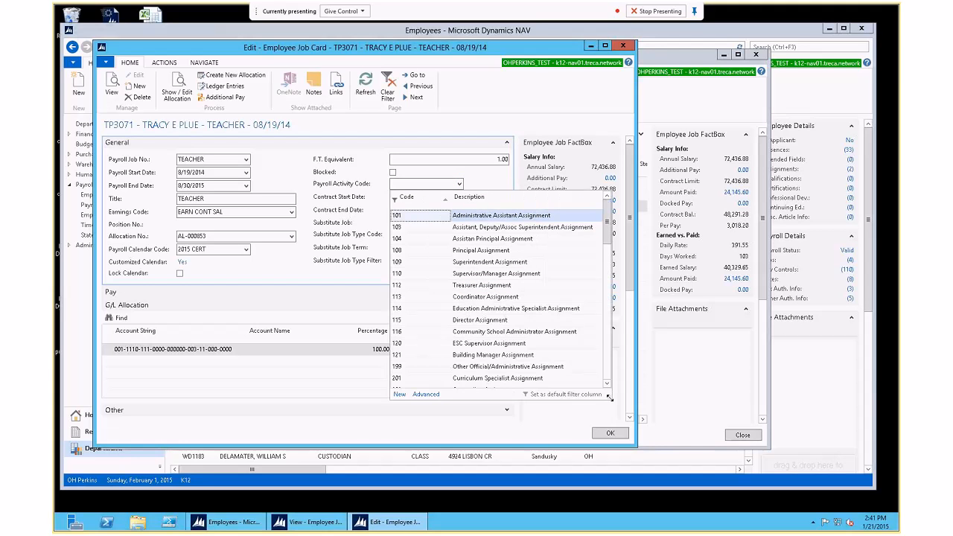
scroll(551, 379, "down", 10)
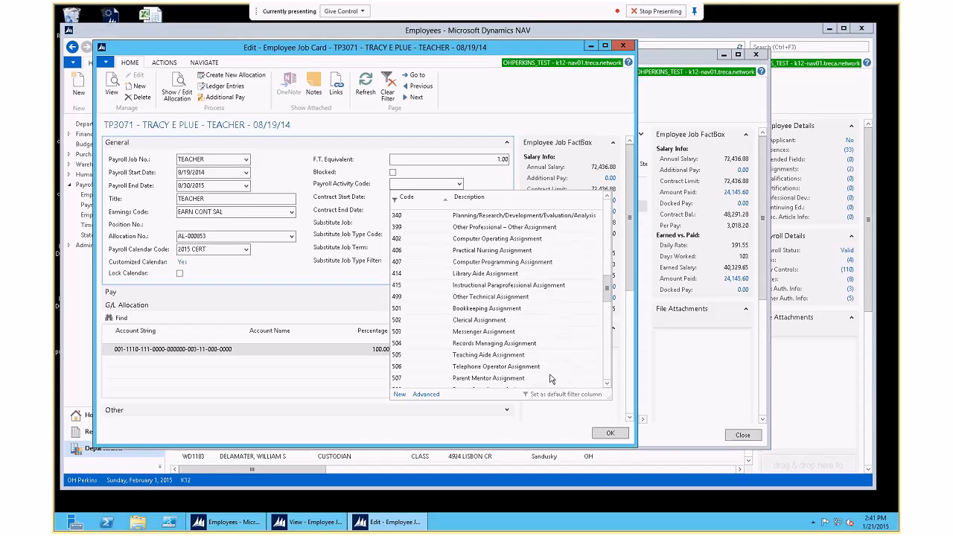
scroll(551, 380, "down", 5)
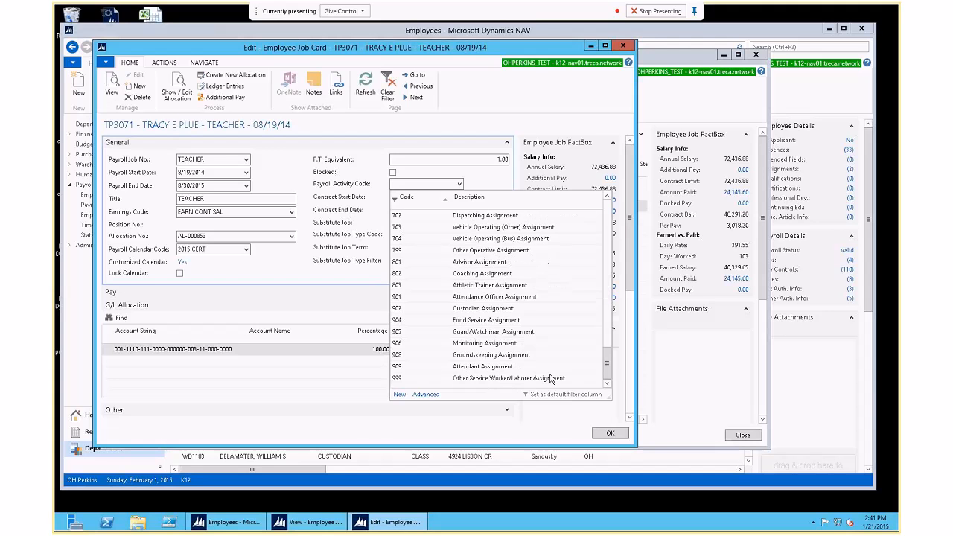
scroll(551, 378, "up", 15)
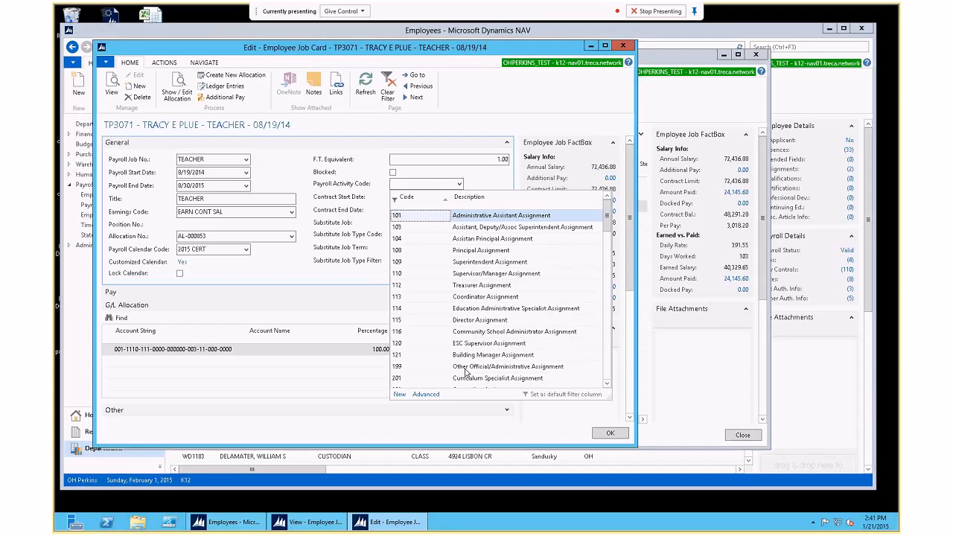
left_click(324, 191)
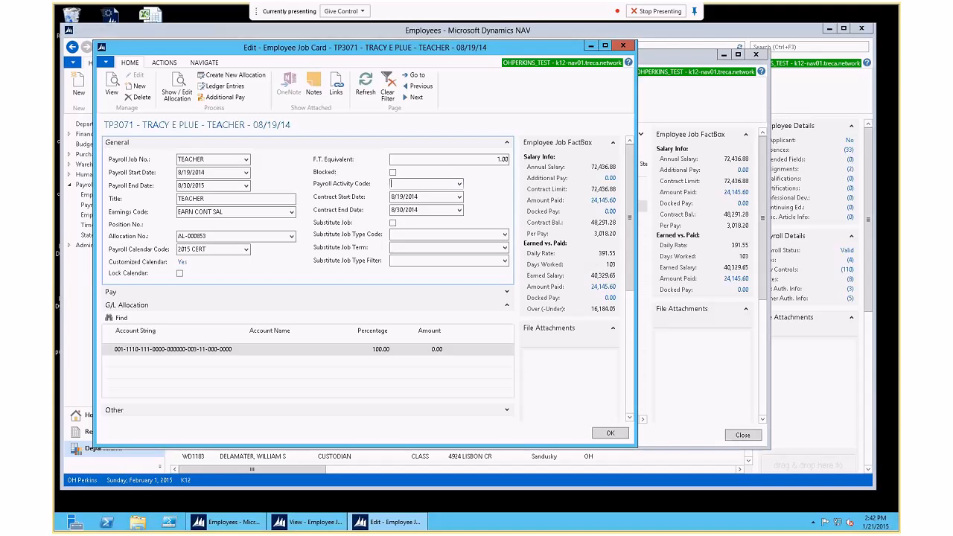
Step: Check the empty Substitute Job Type Code lookup, then show the Substitute Job Term choices
left_click(504, 234)
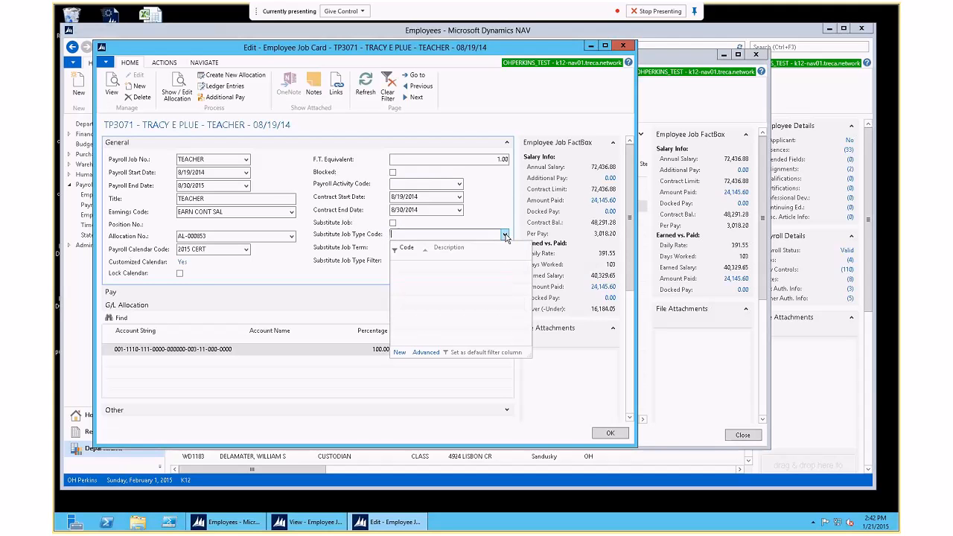
left_click(505, 234)
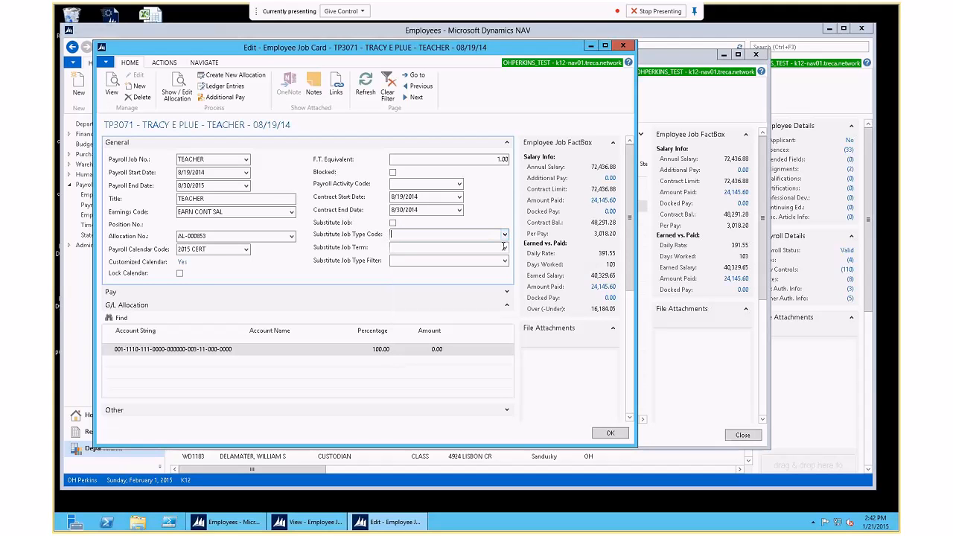
left_click(503, 248)
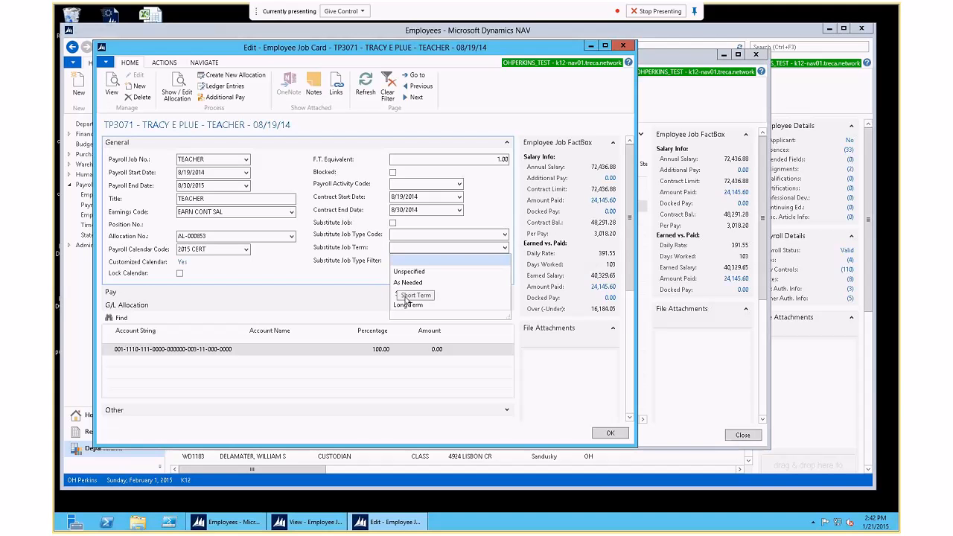
Step: Look over the Substitute Job Term choices twice without selecting any, keeping the term blank
key("Escape")
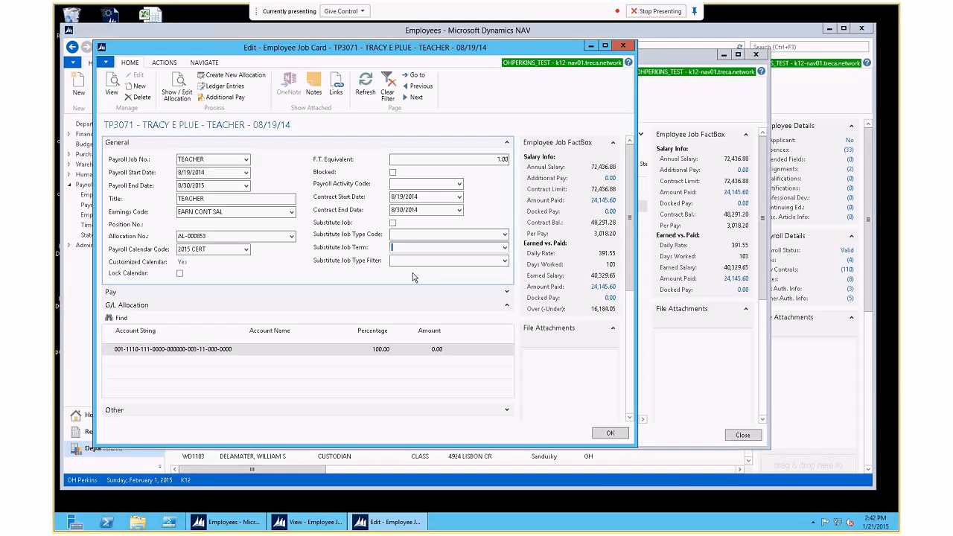
left_click(504, 248)
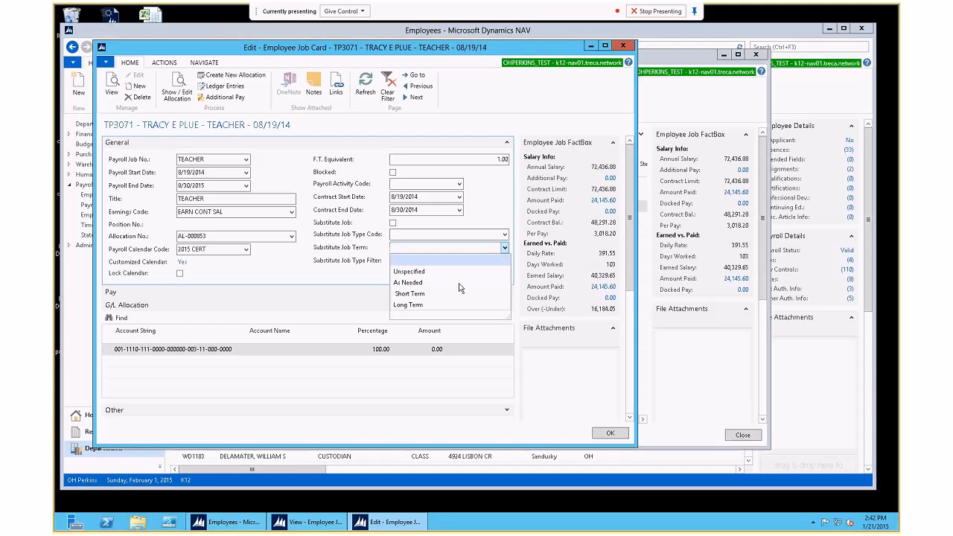
left_click(366, 259)
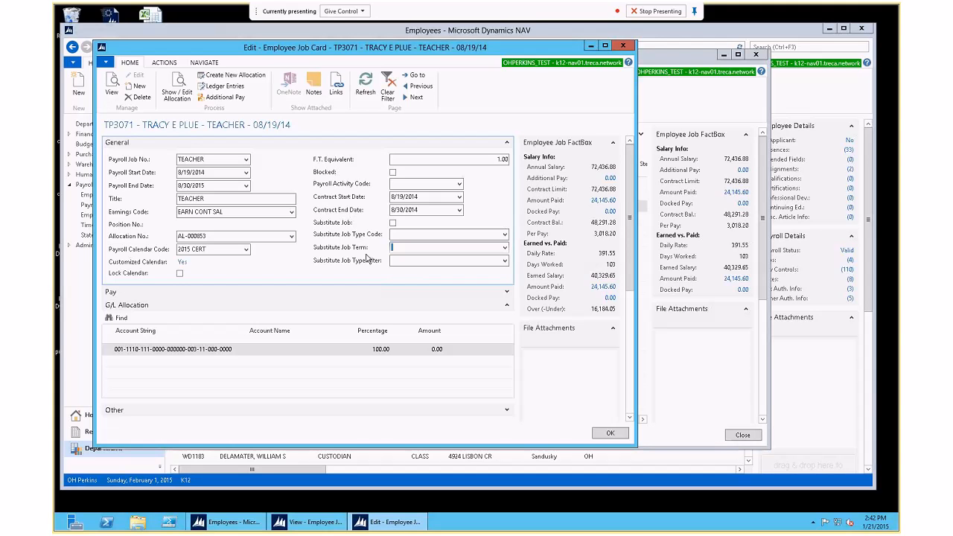
Step: Collapse the General section and expand Pay to show Salary, pay rate 72,436.88 and 3,018.20 per period
left_click(506, 142)
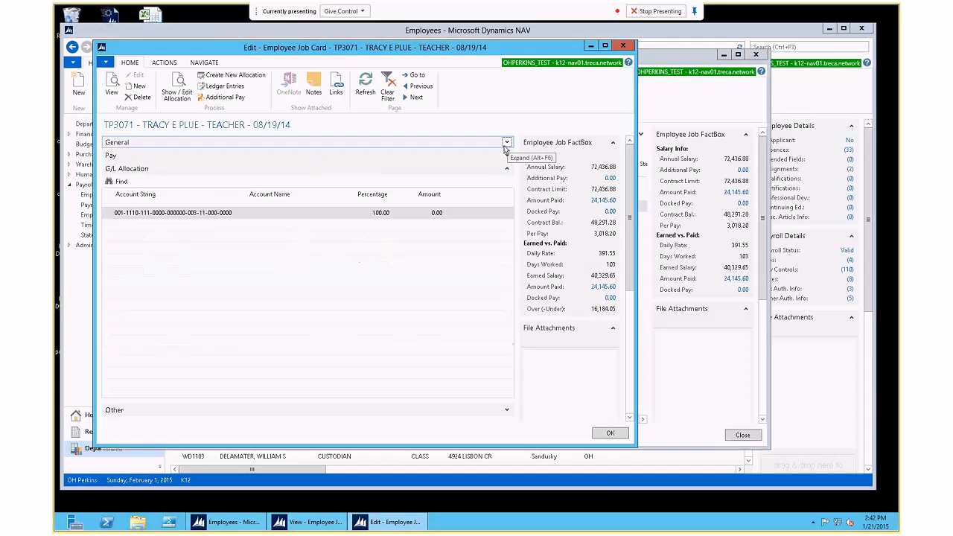
left_click(498, 155)
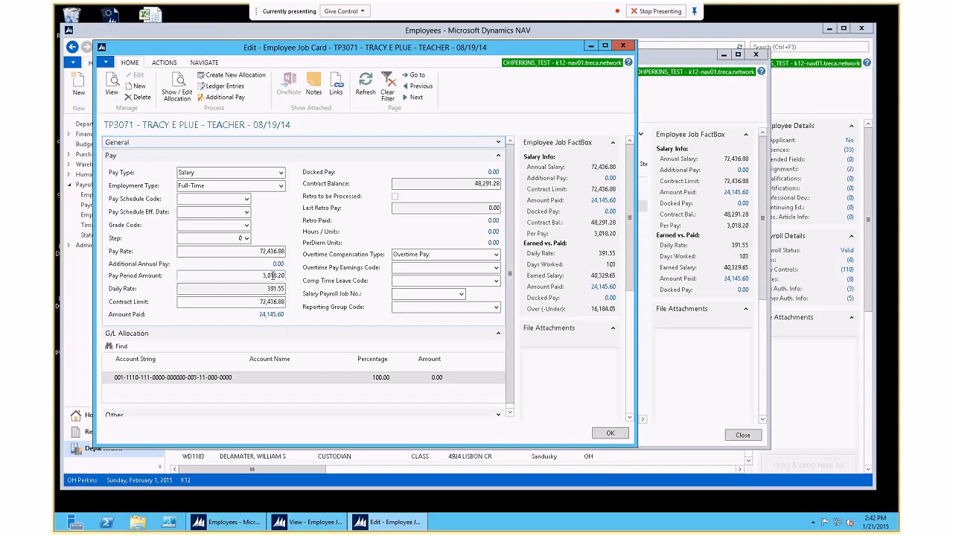
Step: Keep Salary as the pay type and select the 72,436.88 Pay Rate value
left_click(280, 172)
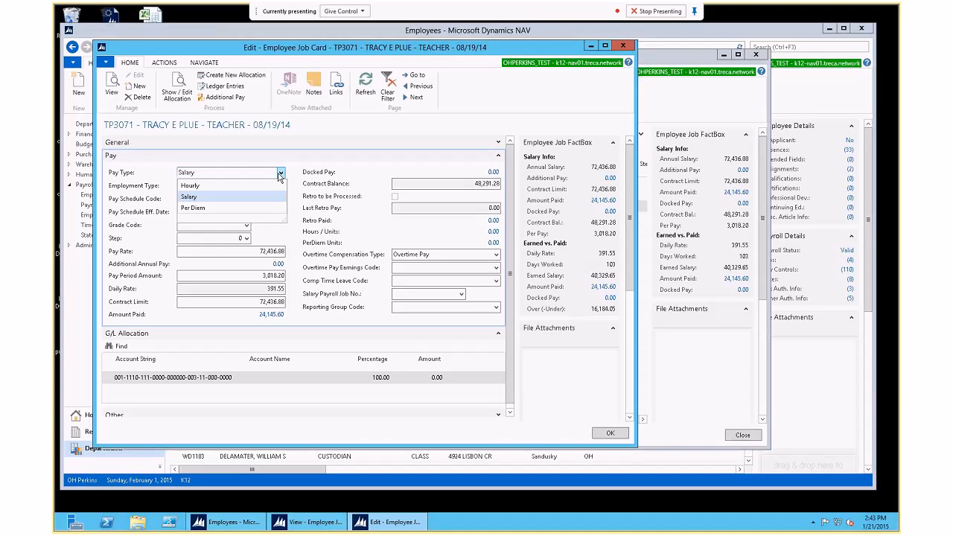
left_click(243, 157)
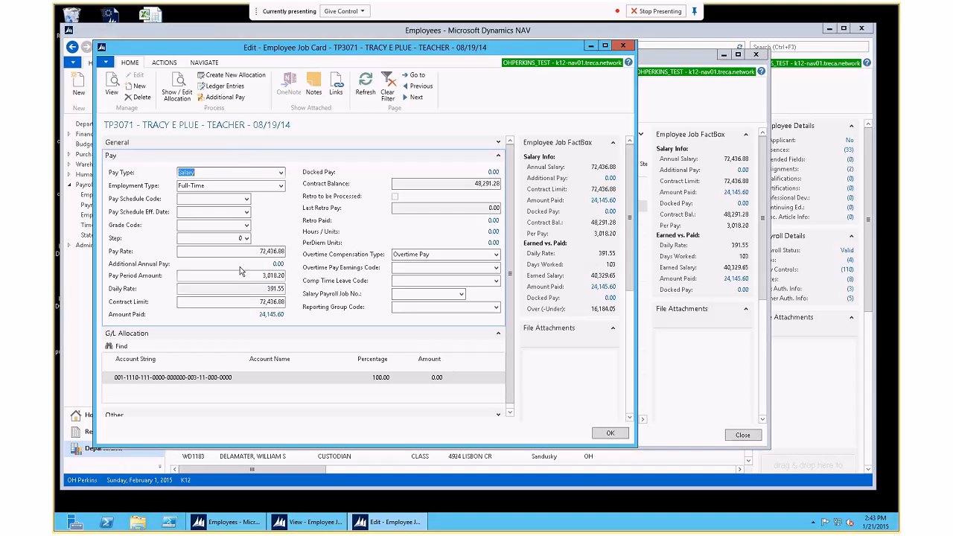
left_click(267, 251)
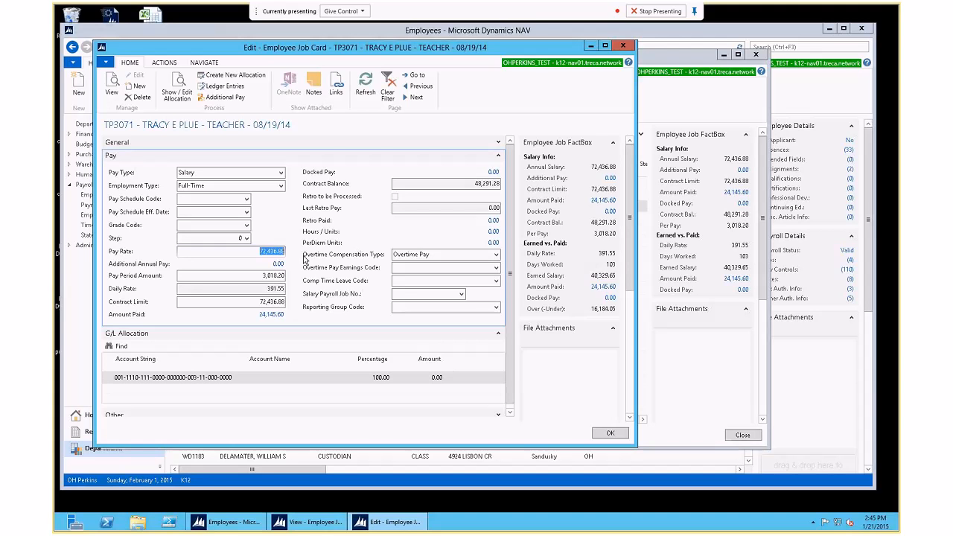
left_click(282, 186)
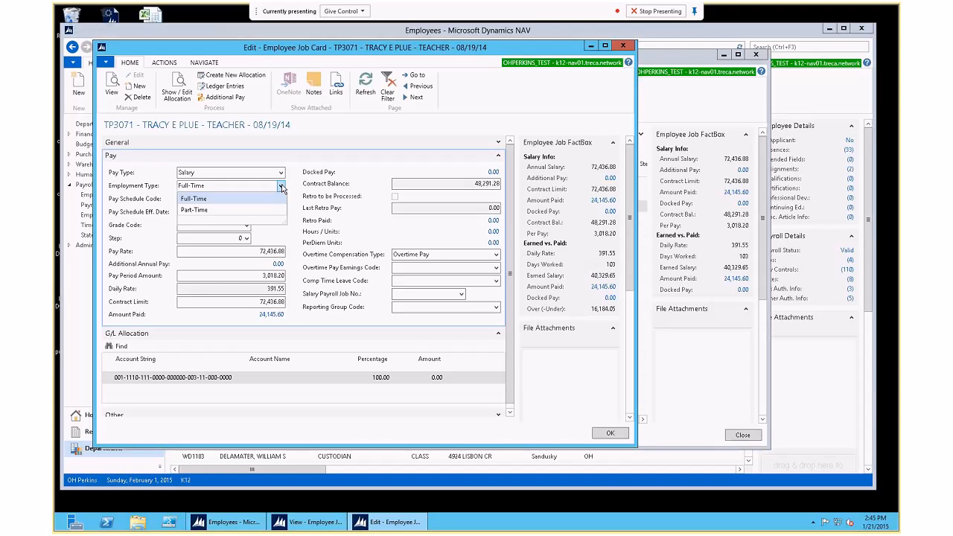
left_click(194, 242)
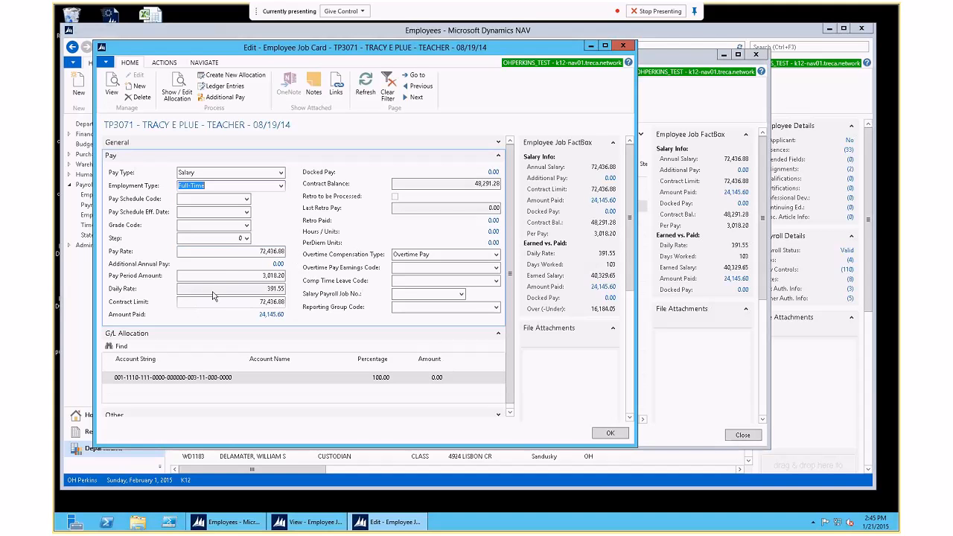
left_click(273, 276)
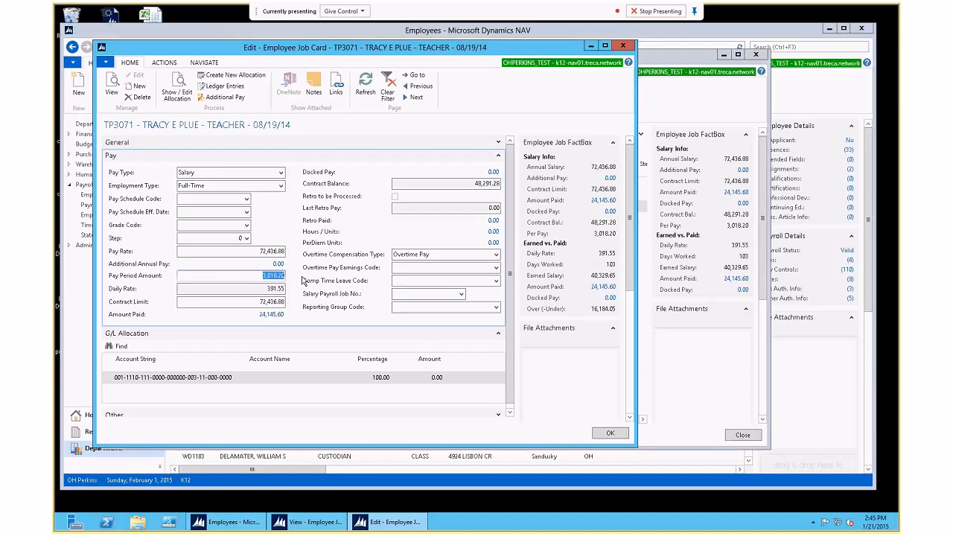
left_click(281, 252)
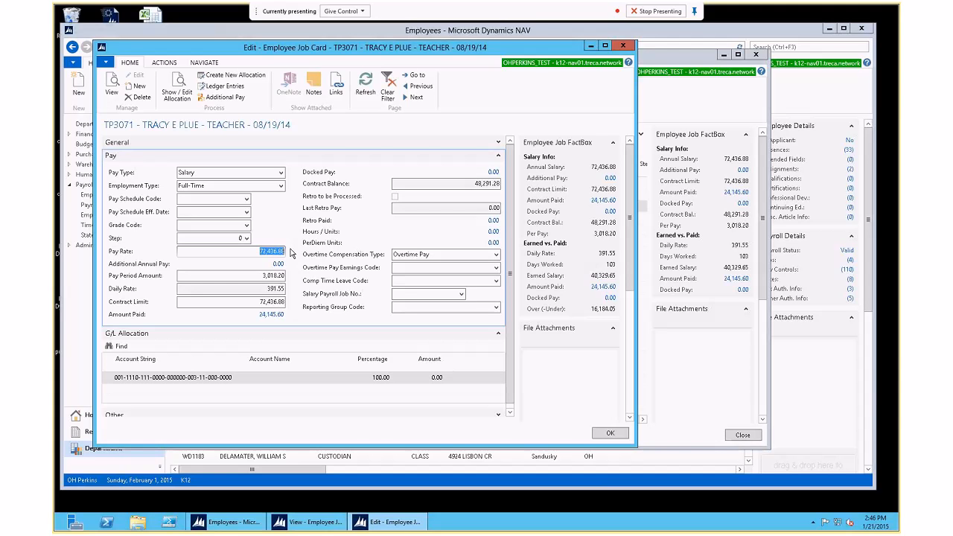
left_click(260, 302)
left_click_drag(261, 302, 307, 302)
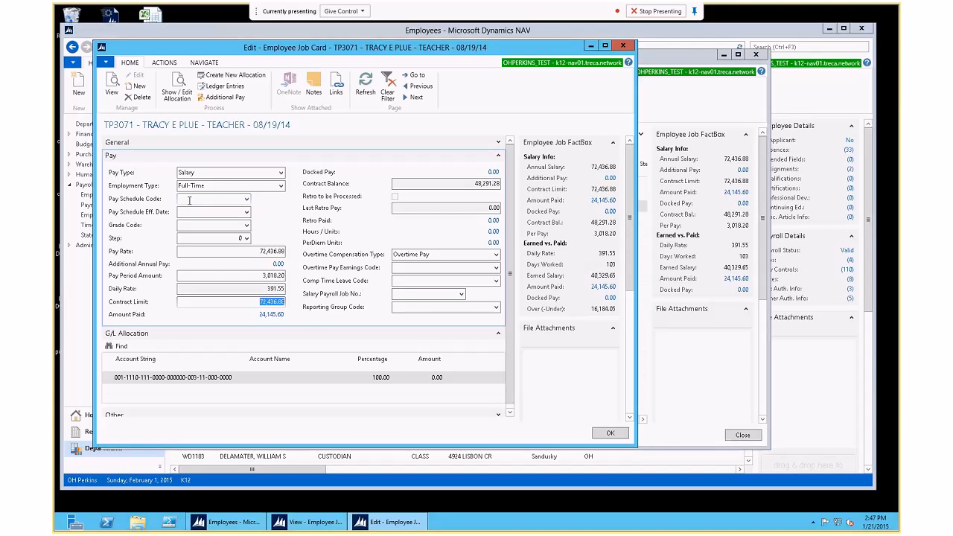
left_click(240, 225)
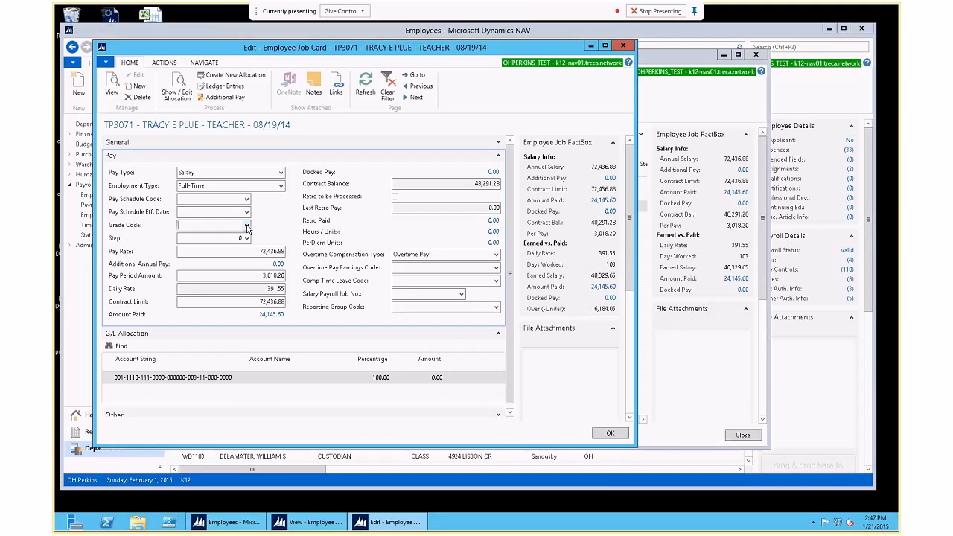
left_click(246, 226)
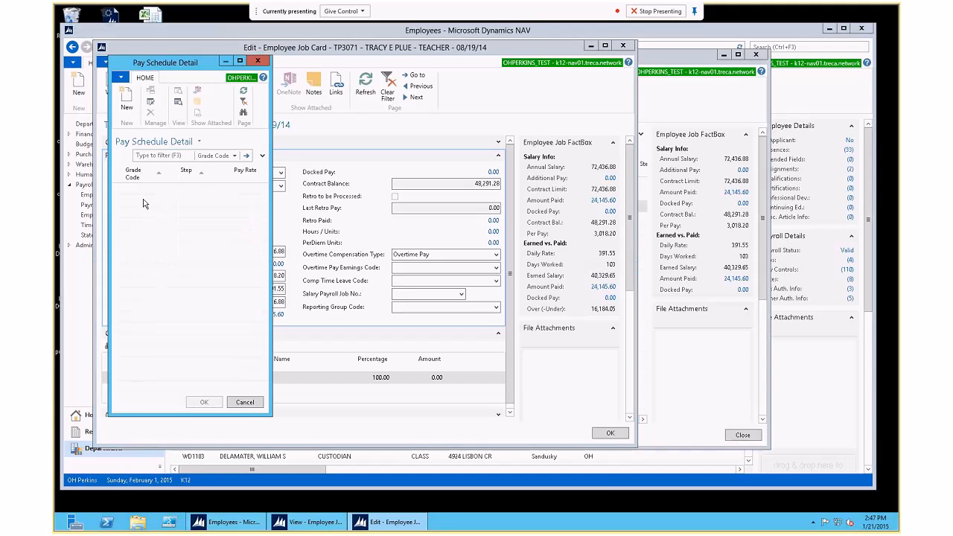
left_click(245, 401)
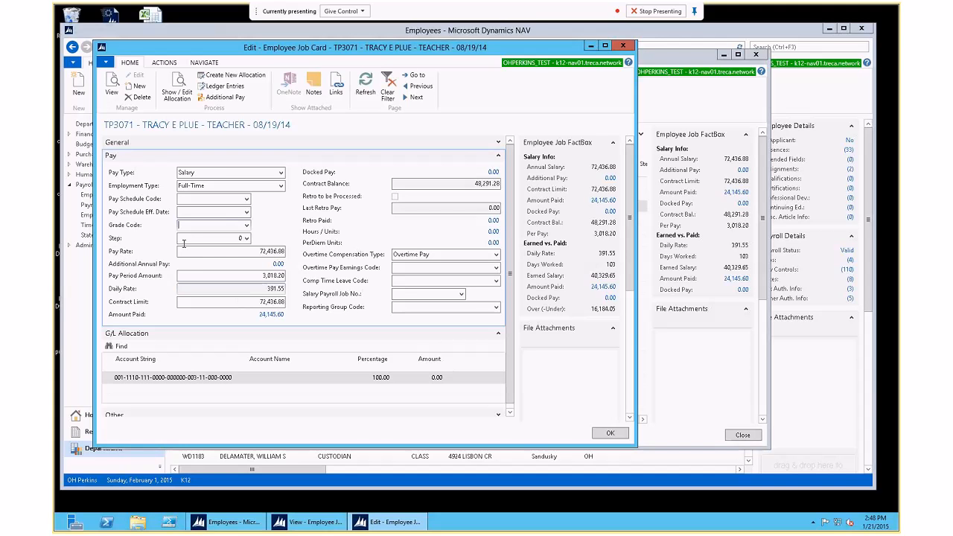
left_click(279, 265)
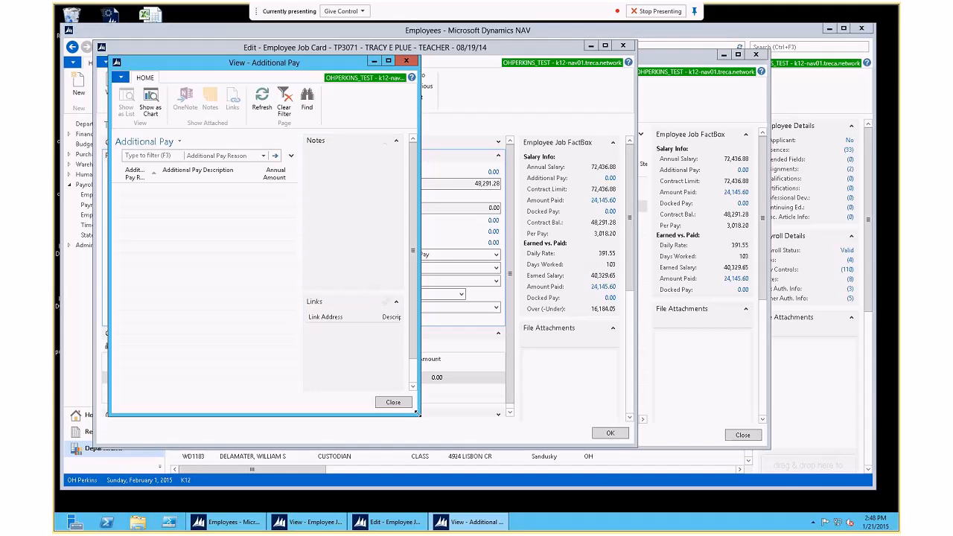
left_click(393, 402)
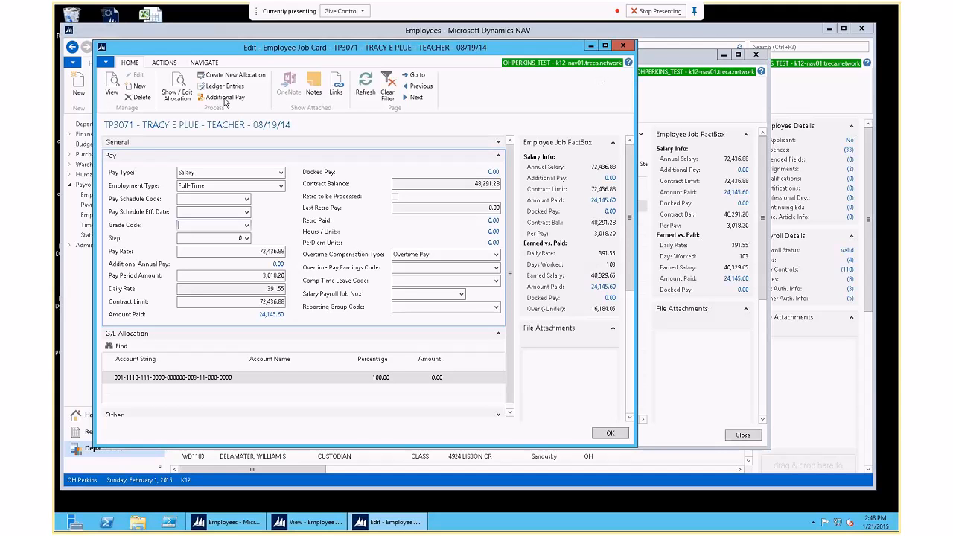
Step: Open the job's Additional Pay and start a new entry in the Additional Pay Reasons list
left_click(224, 99)
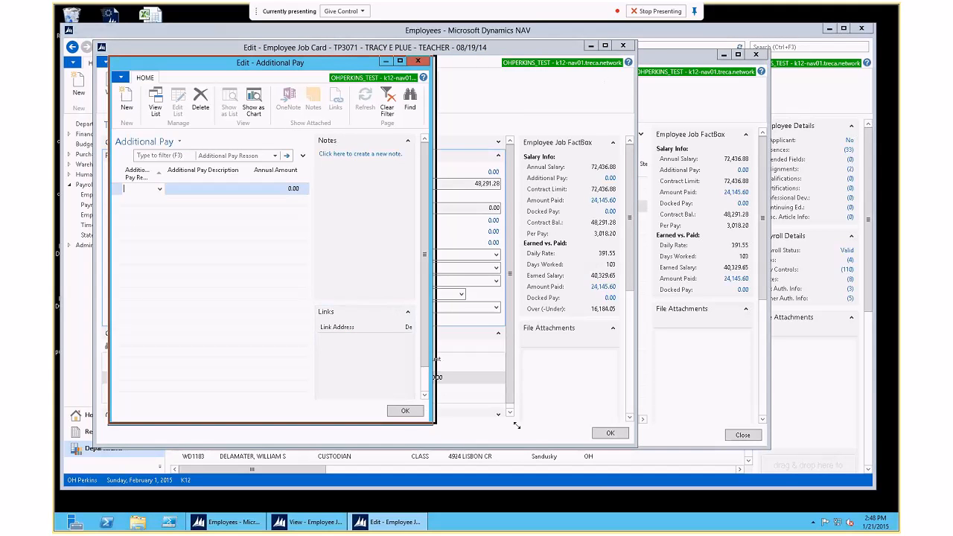
left_click(158, 190)
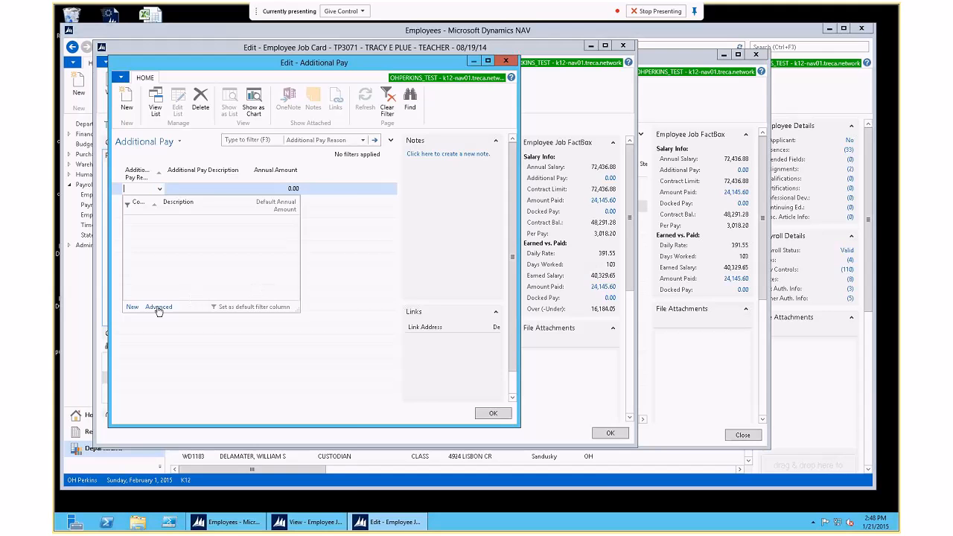
left_click(158, 307)
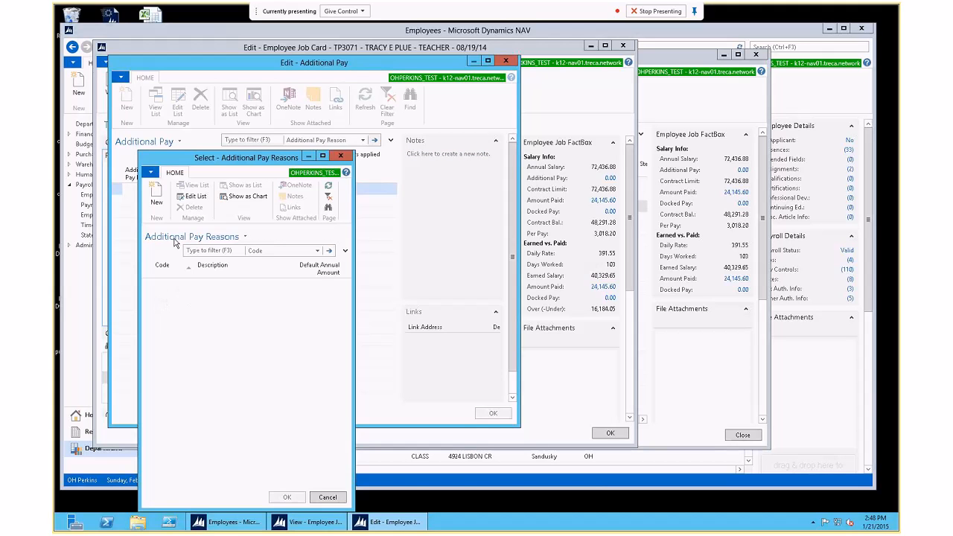
left_click(156, 195)
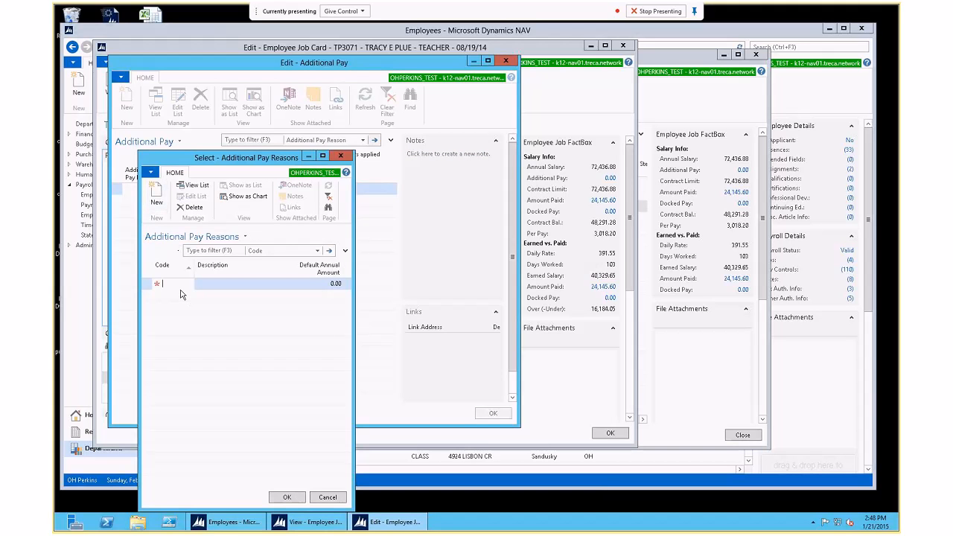
Step: Enter reason code DEPT HEAD, description Dept. Head, and default annual amount 3000
type("de")
type("pt head")
key("Tab")
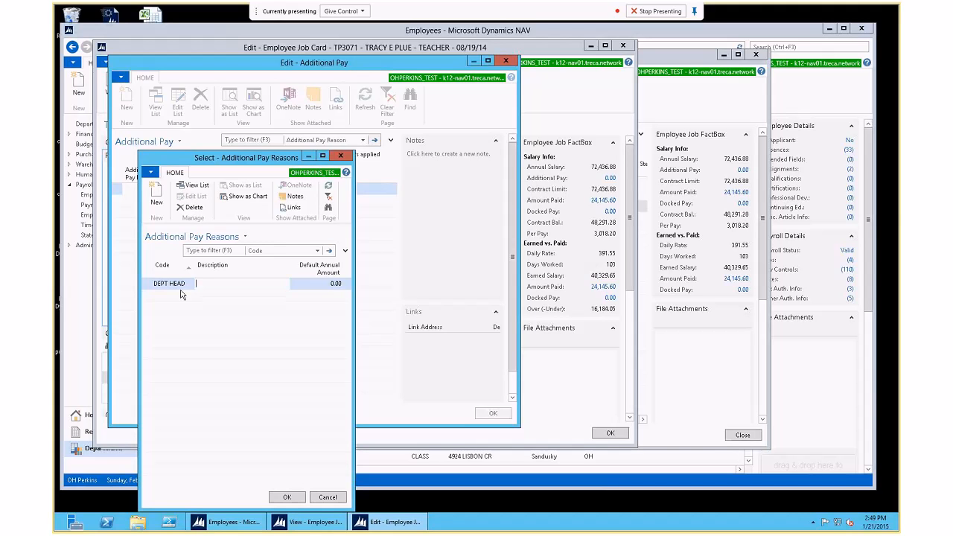
type("Dept. Head")
key("Tab")
type("3000")
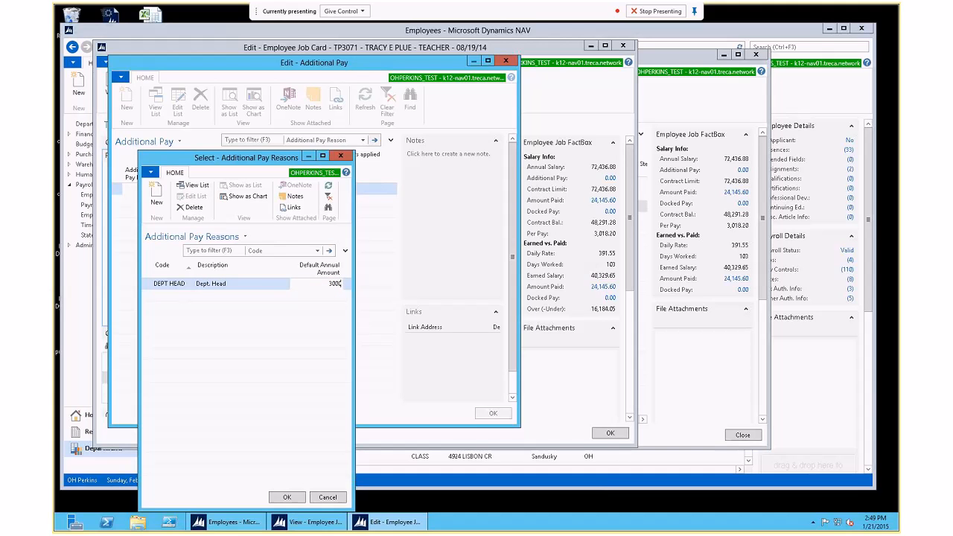
Step: Select the DEPT HEAD reason for the job, confirming Dept. Head with 3,000.00 annual amount
left_click(286, 497)
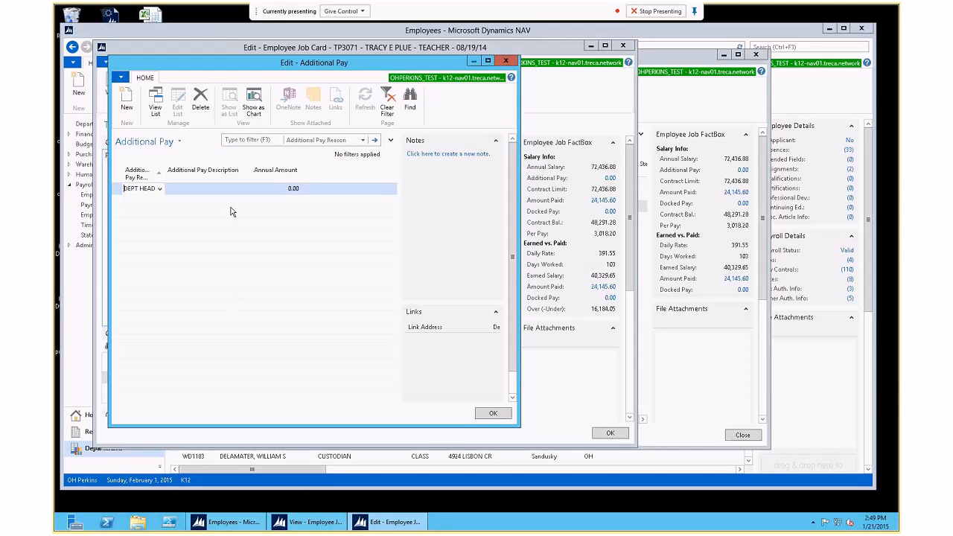
key("Tab")
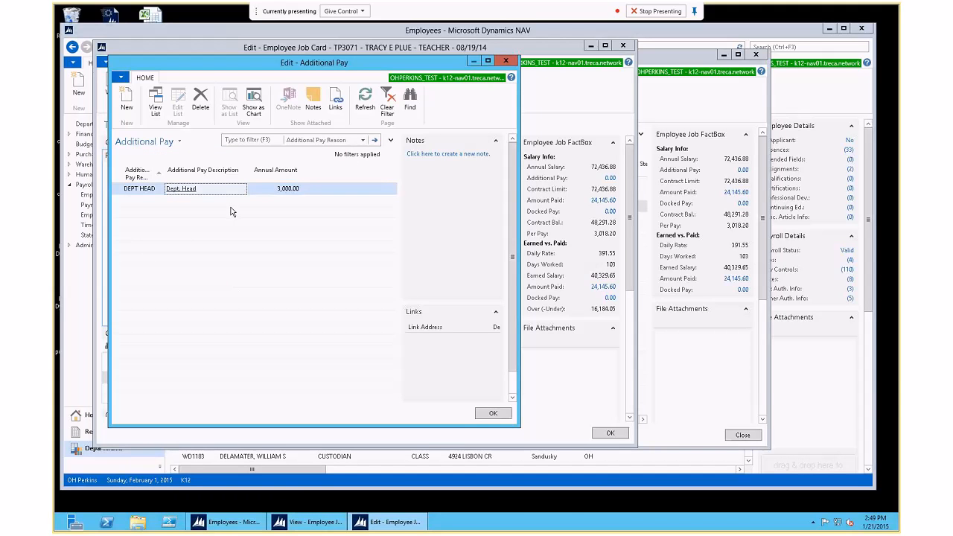
key("Tab")
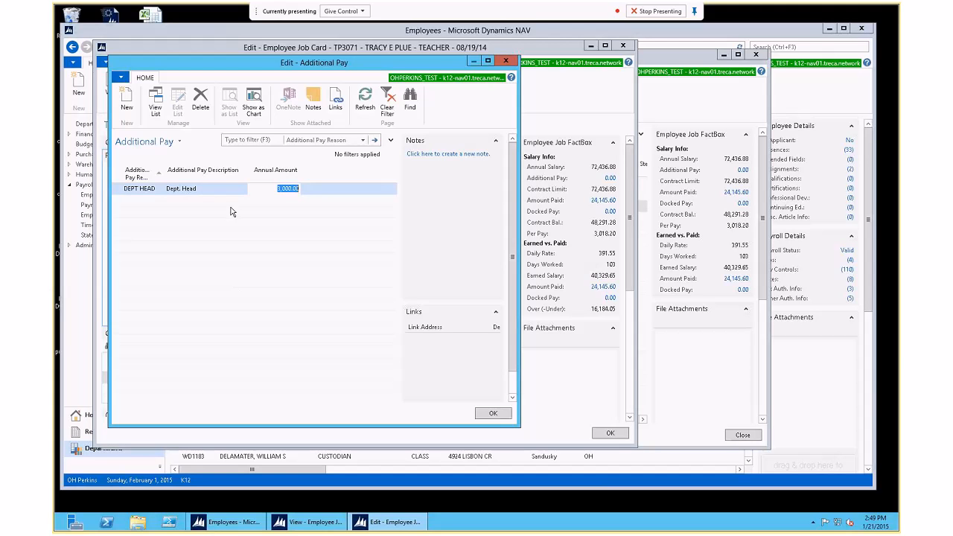
Step: Save the additional pay and recompute Pay Period Amount to 3,143.20 and Contract Limit to 75,436.88
left_click(492, 414)
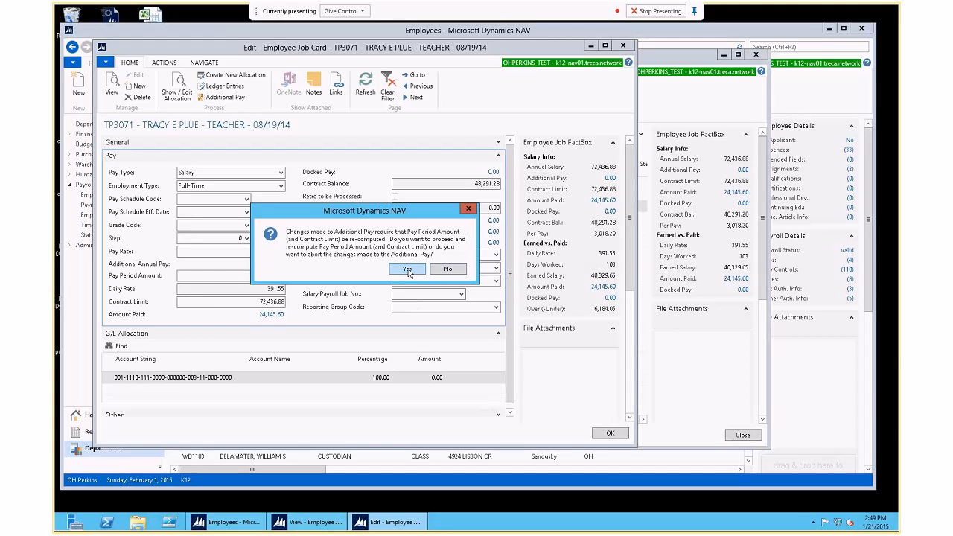
left_click_drag(378, 215, 391, 171)
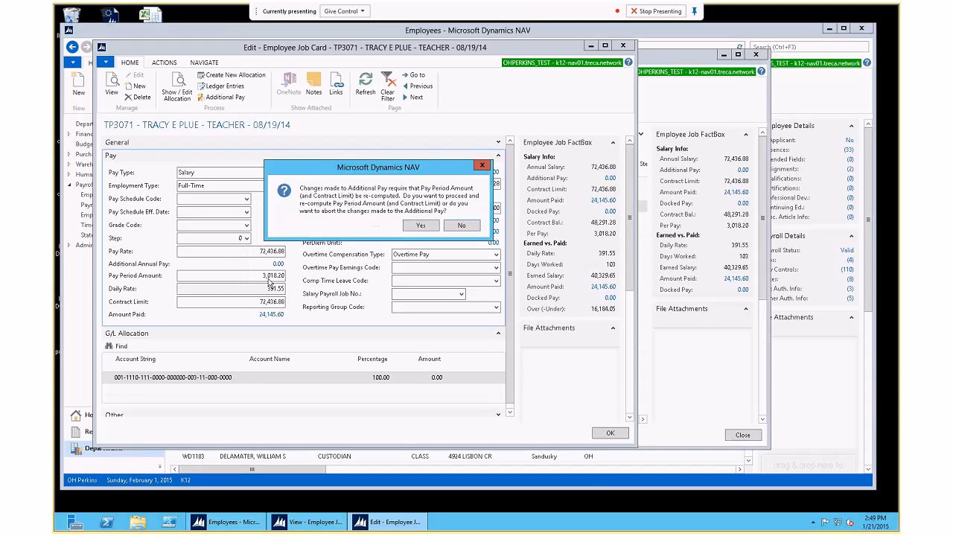
left_click(421, 226)
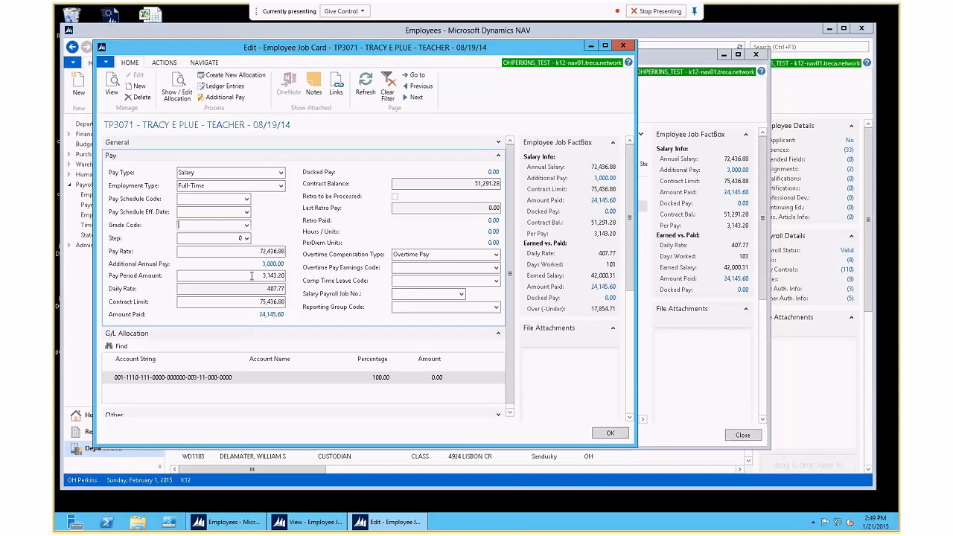
left_click(272, 264)
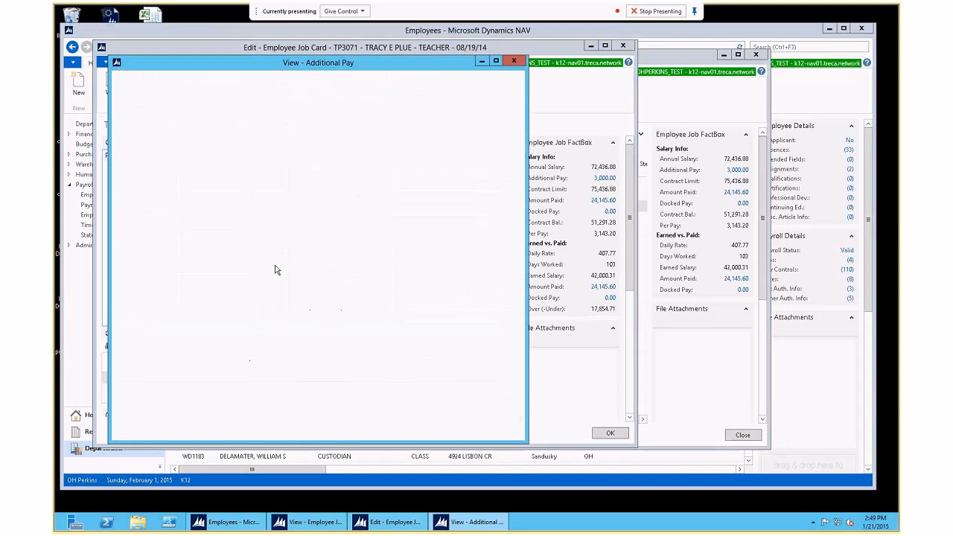
left_click(514, 62)
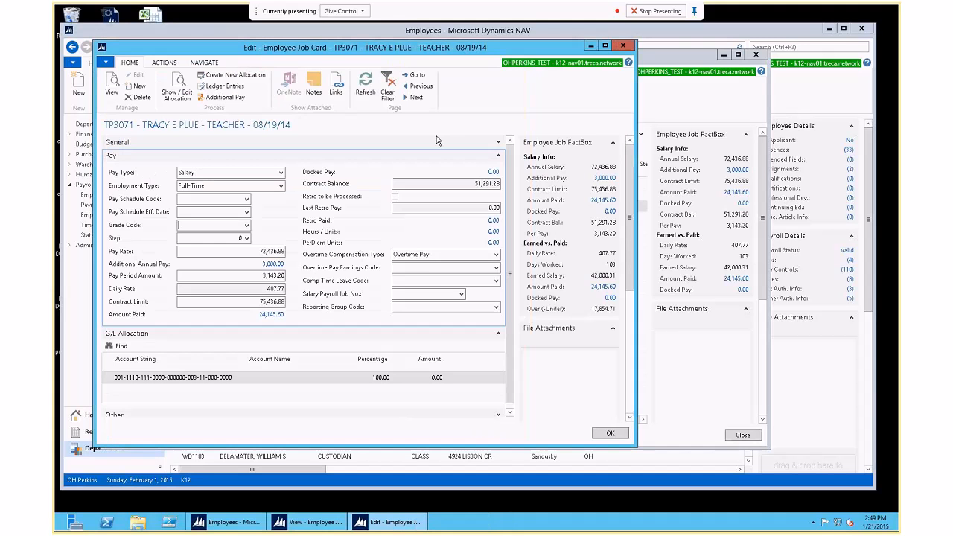
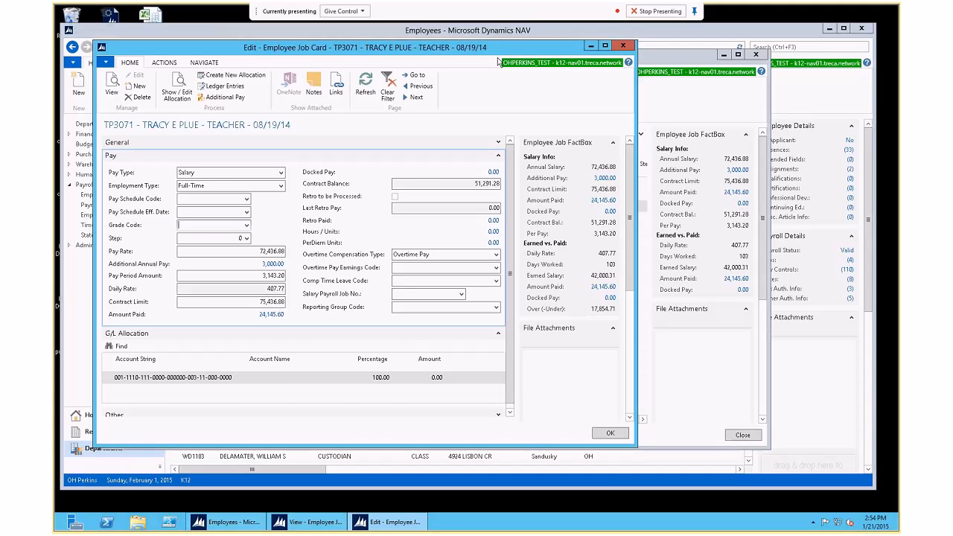
Step: Expand the TEACHER job card's General details, showing salary 72,436.88 and earnings code EARN CONT SAL
left_click(498, 141)
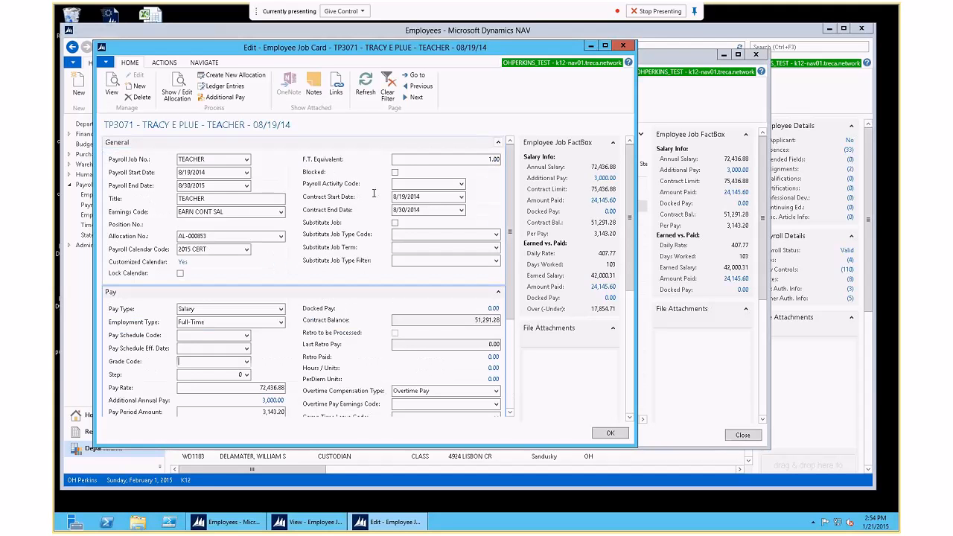
Step: Check the Earnings Code, then collapse General to show daily rate 407.77 and contract limit 75,436.88
left_click(238, 211)
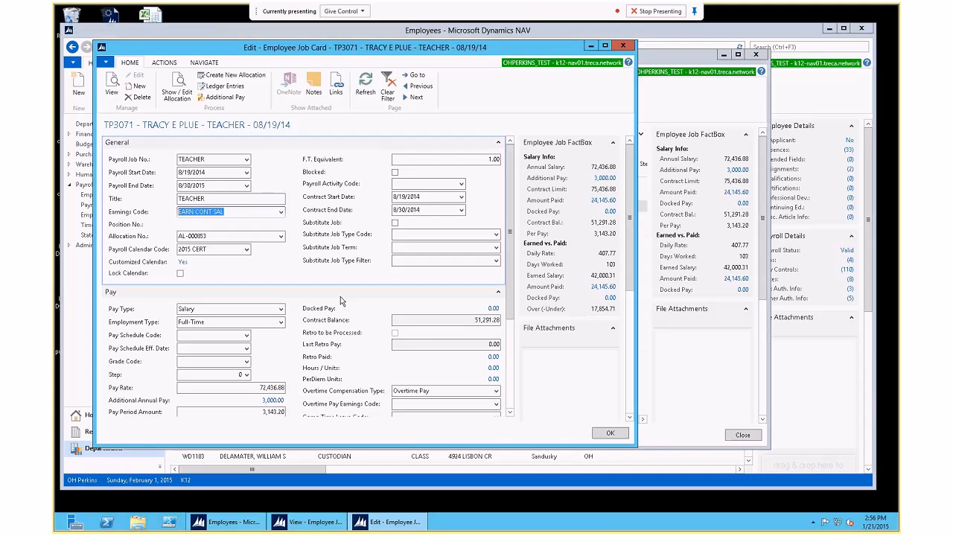
left_click(117, 142)
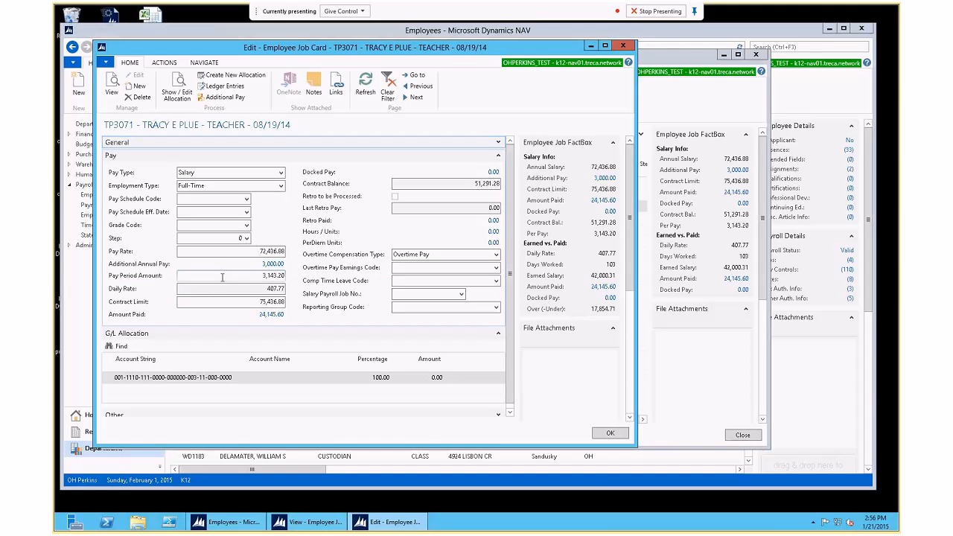
left_click(233, 276)
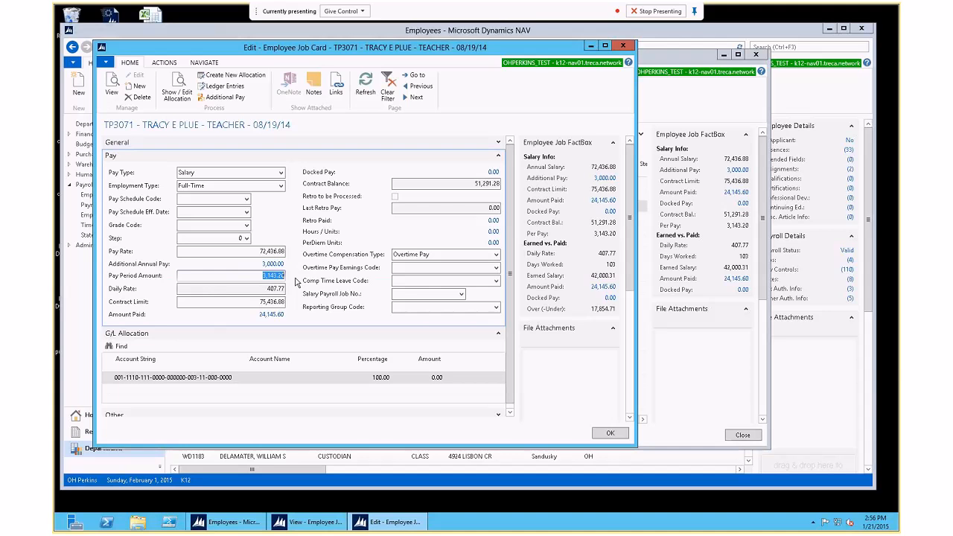
key("Tab")
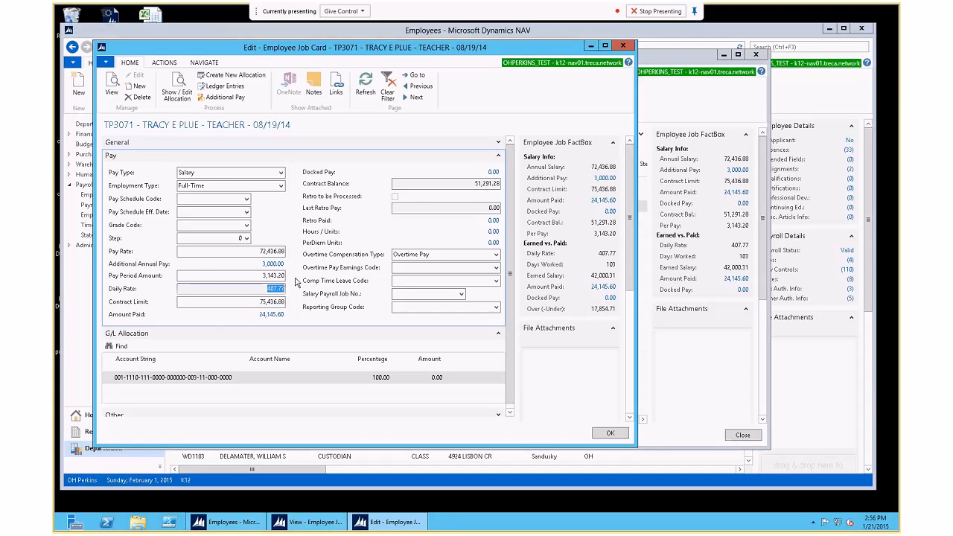
key("Tab")
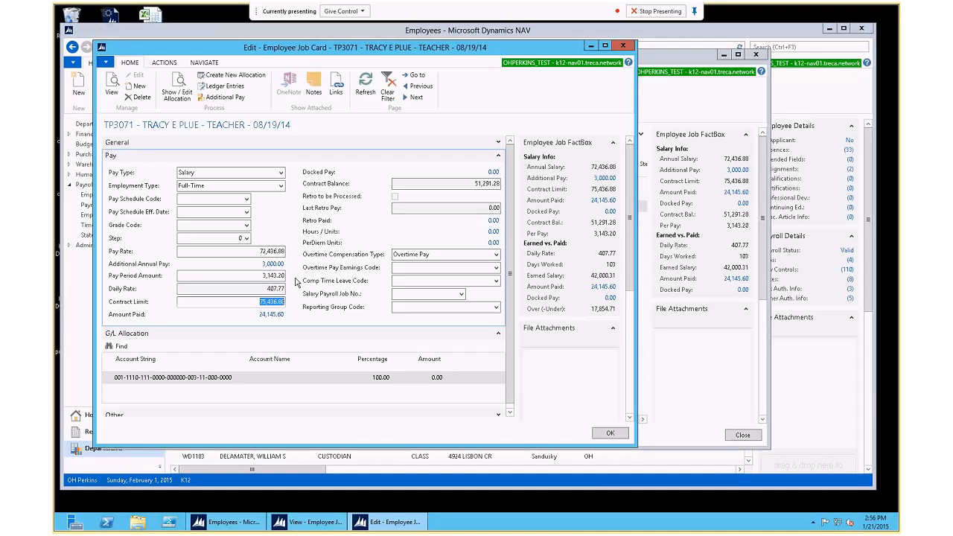
key("Tab")
key("Tab")
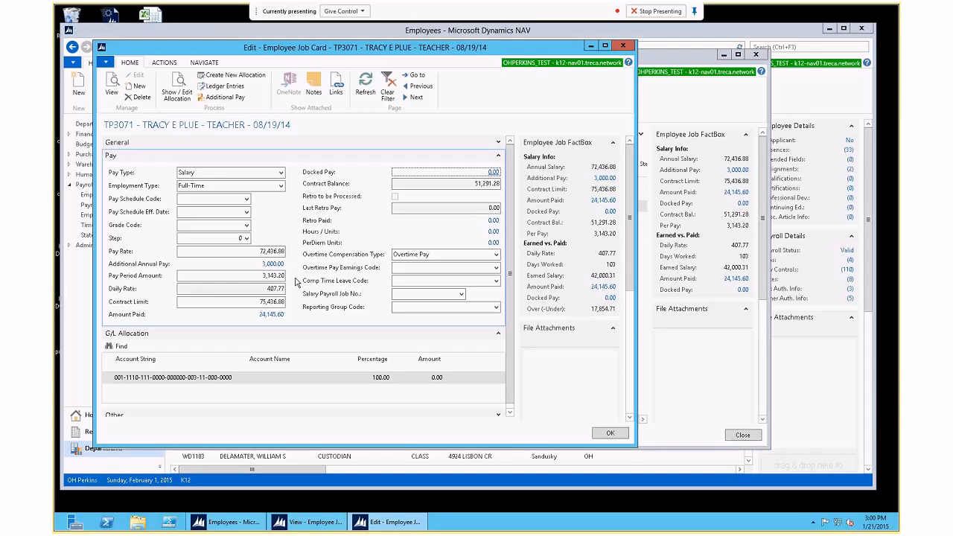
Step: Keep Overtime Pay as the compensation type and move to the empty Salary Payroll Job No. field
left_click(495, 255)
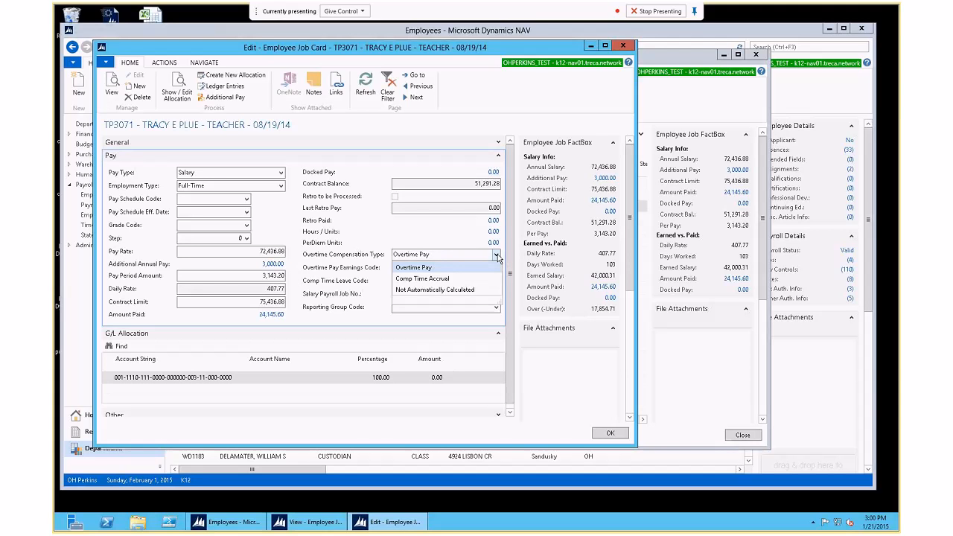
left_click(345, 252)
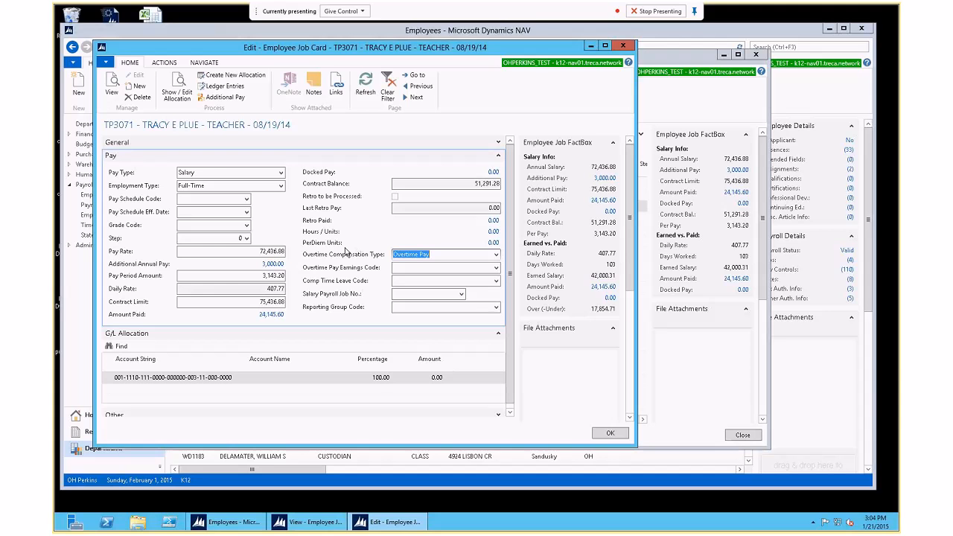
left_click(460, 295)
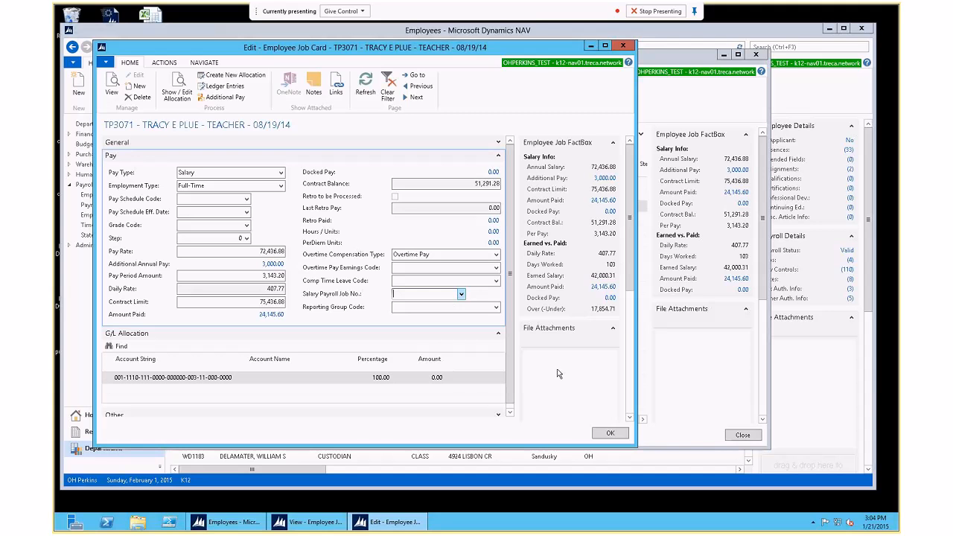
Step: Close the TEACHER card, open the MISC job, and list jobs available as its salary payroll job
left_click(608, 433)
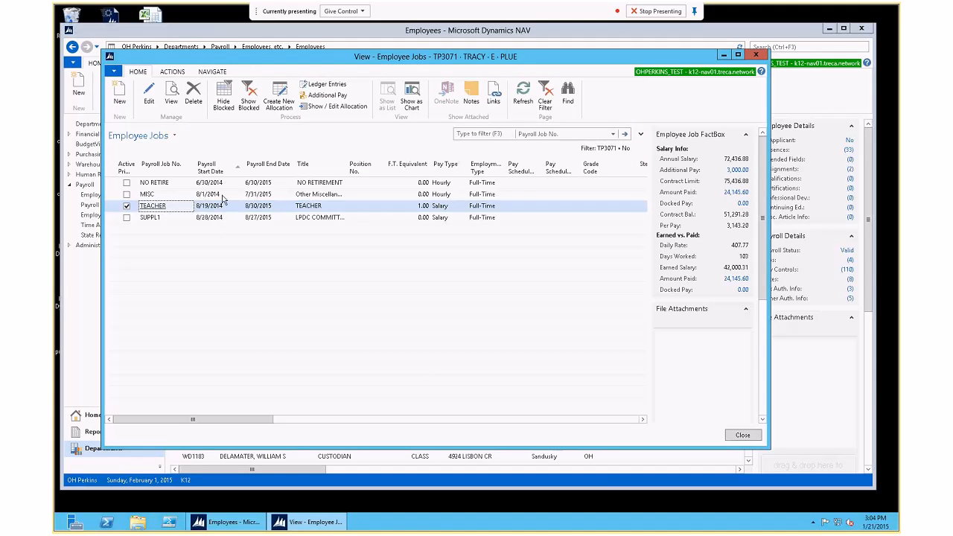
double_click(221, 195)
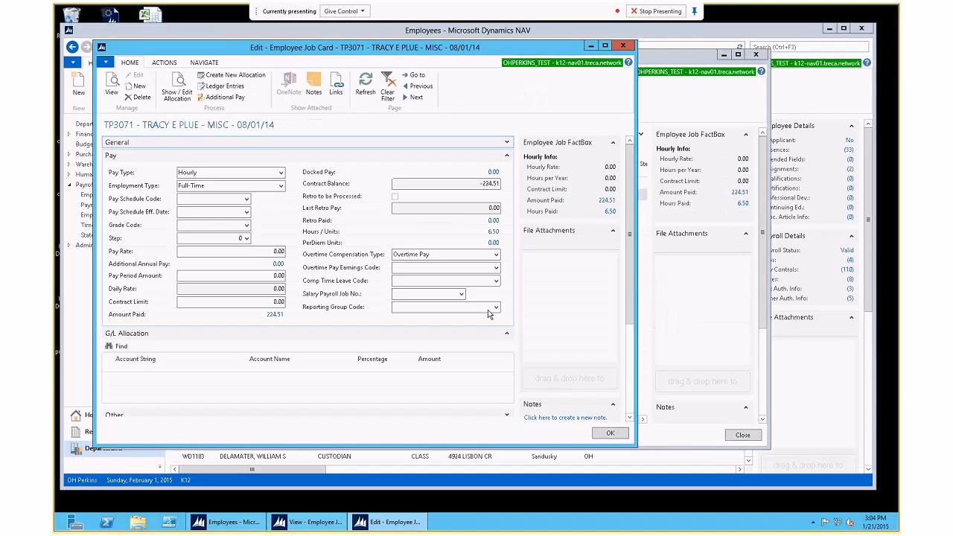
left_click(462, 294)
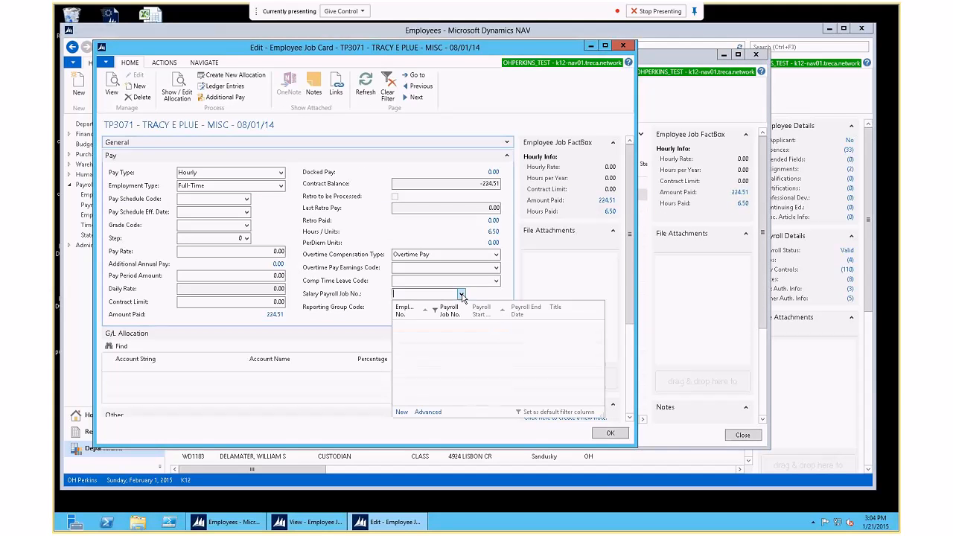
Step: Inspect the job selection's Salary pay type and payroll start/end date filters, then dismiss it unselected
left_click(429, 412)
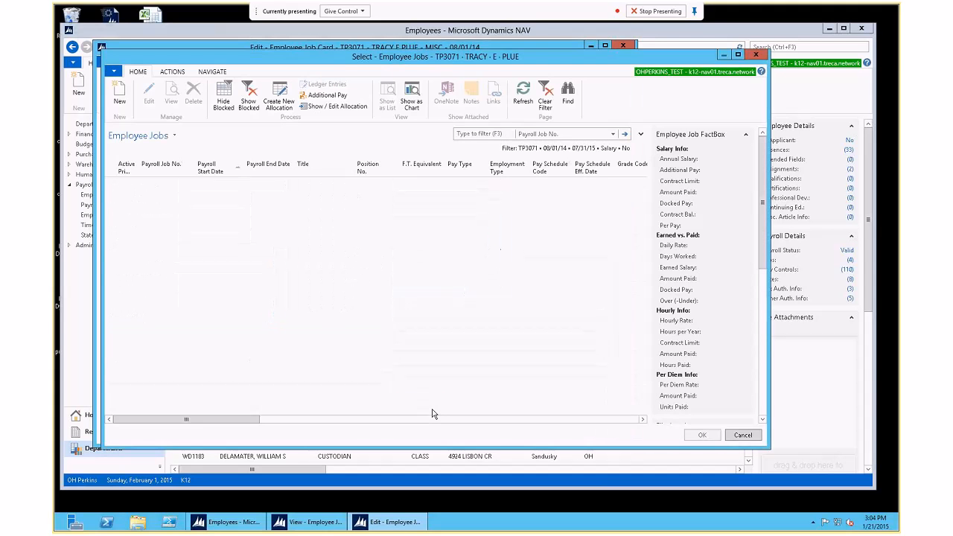
left_click(641, 136)
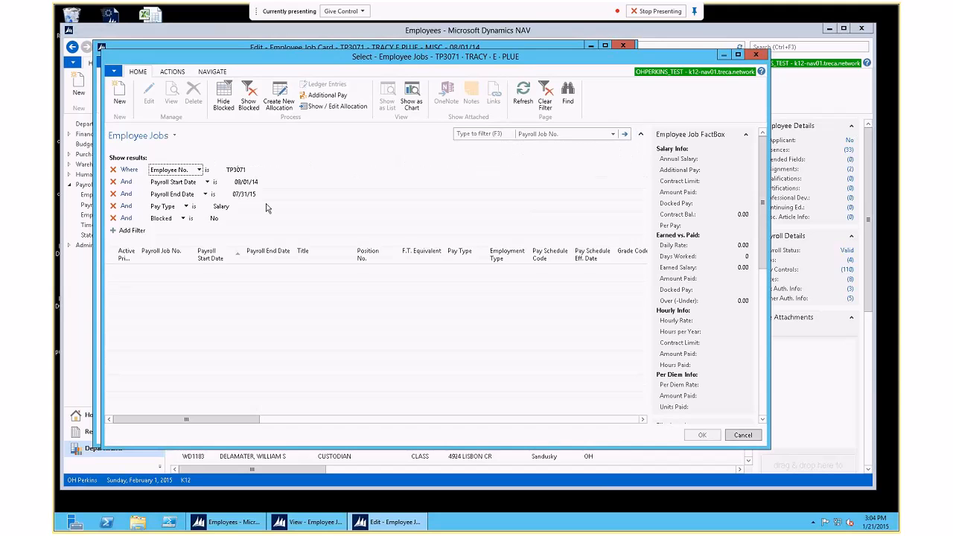
left_click(235, 207)
left_click(253, 182)
left_click(254, 195)
key("Escape")
key("Escape")
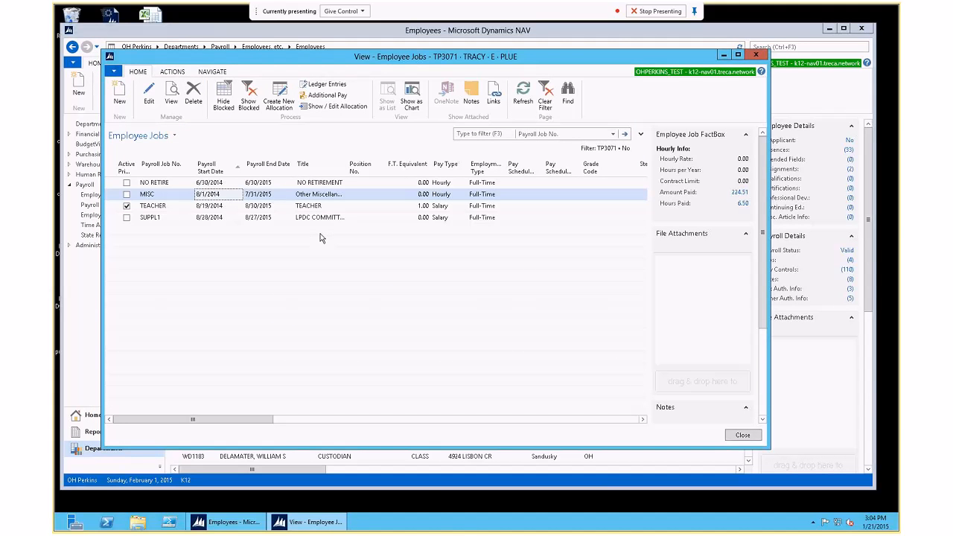
Step: Reopen the MISC job's salary payroll job lookup, then close it and the card without choosing
double_click(232, 196)
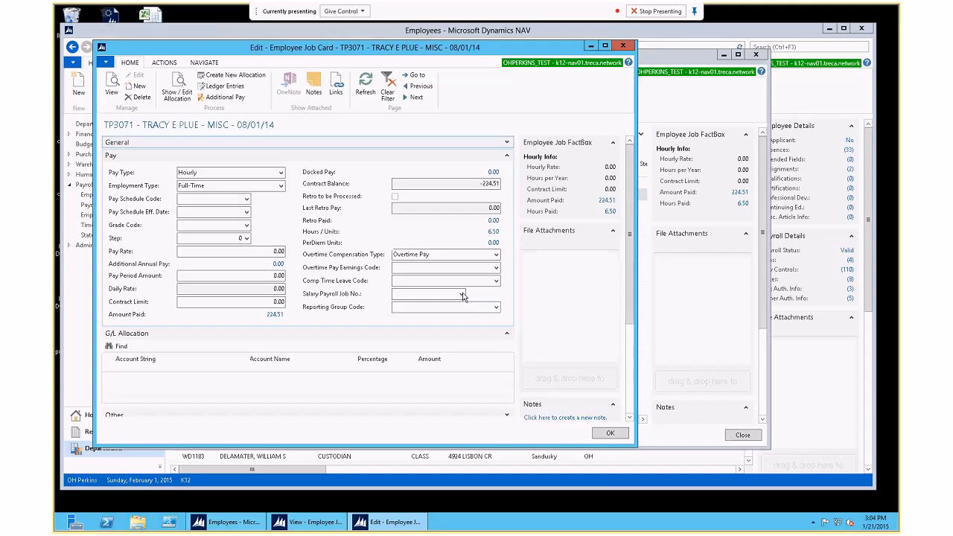
left_click(461, 294)
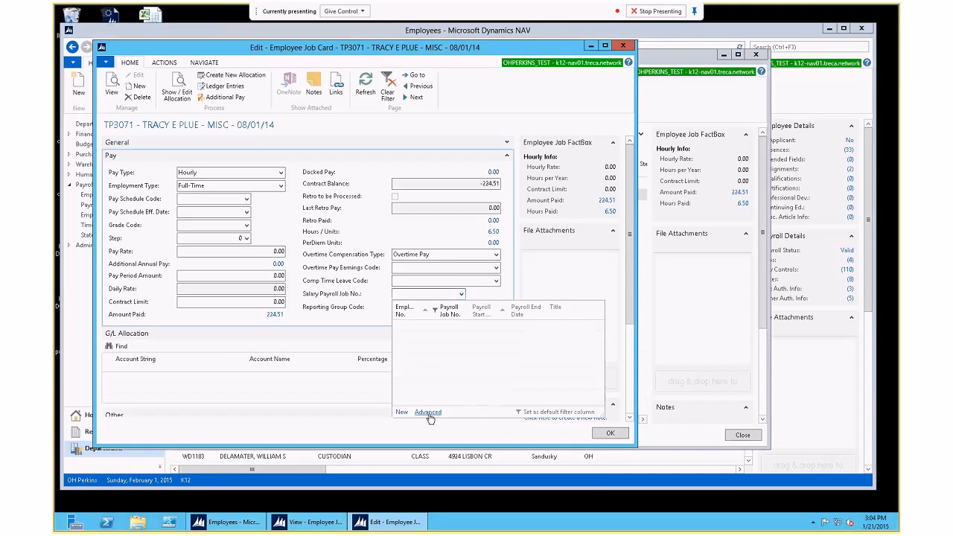
left_click(429, 417)
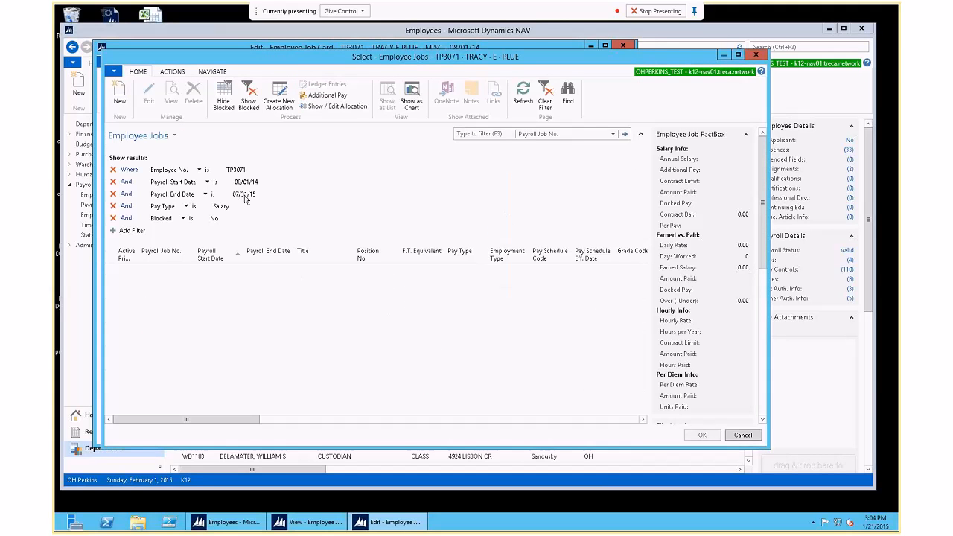
key("Escape")
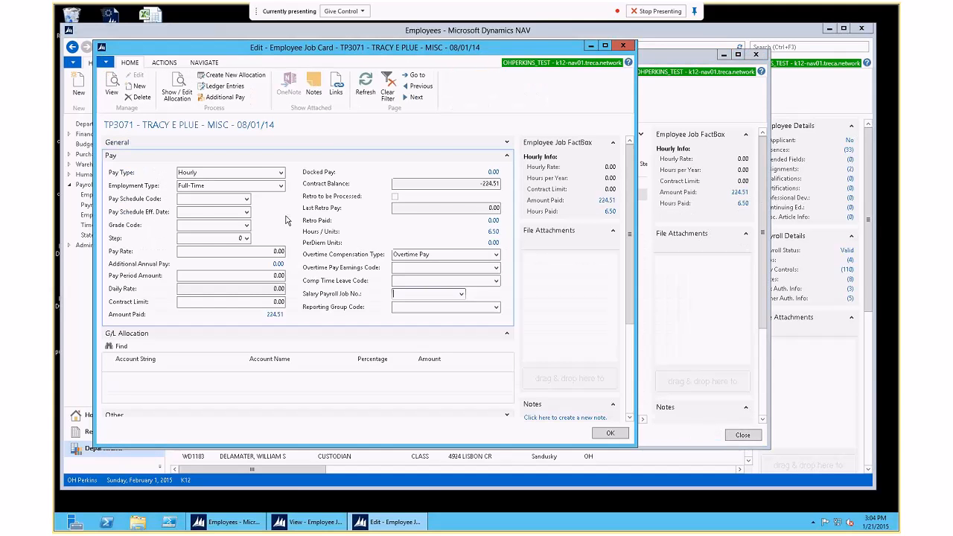
key("Escape")
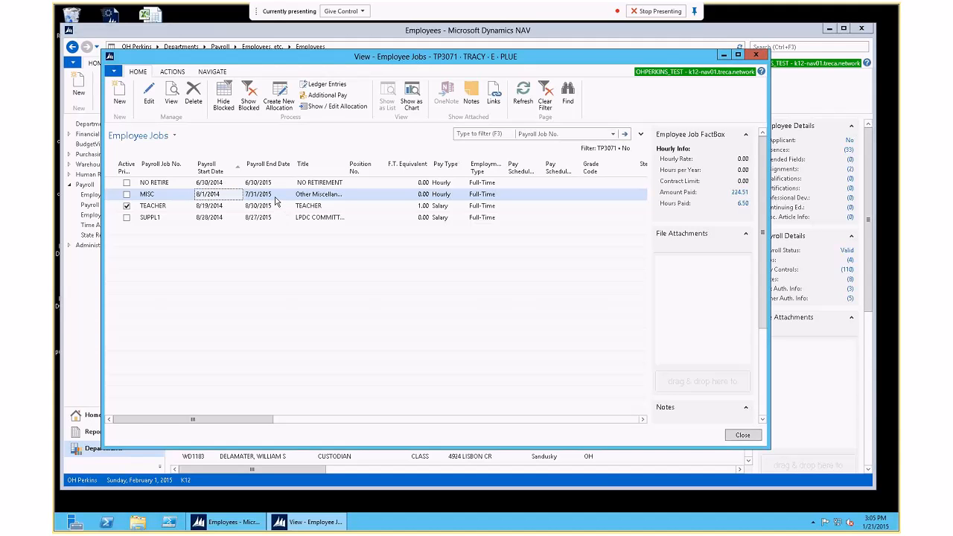
Step: Open the 8/19/2014 TEACHER job card and review its Reporting Group Code choices
double_click(213, 212)
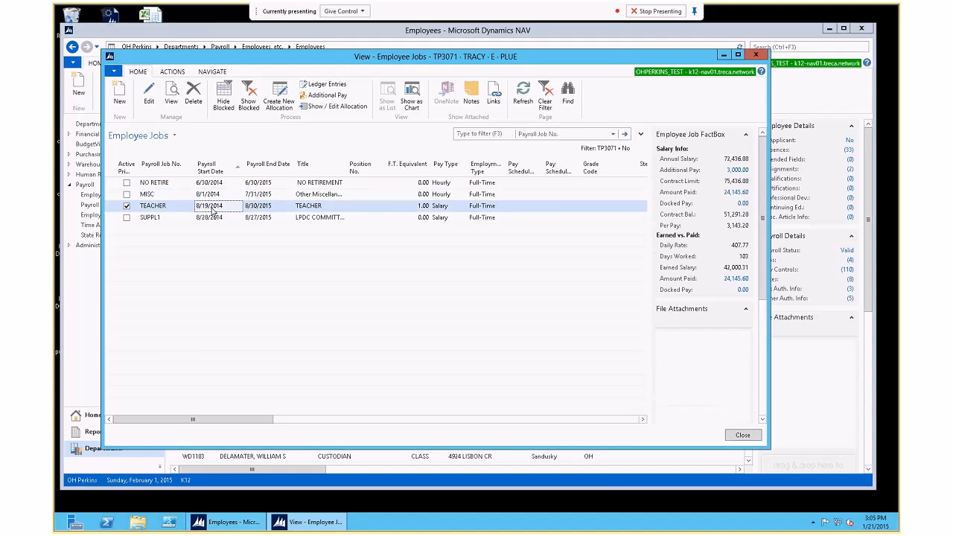
left_click(406, 308)
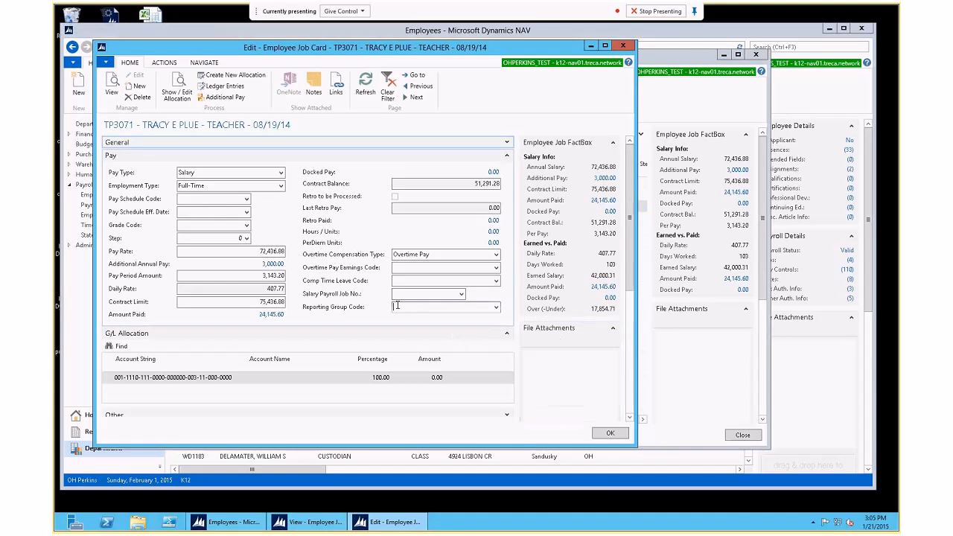
left_click(494, 306)
left_click(494, 307)
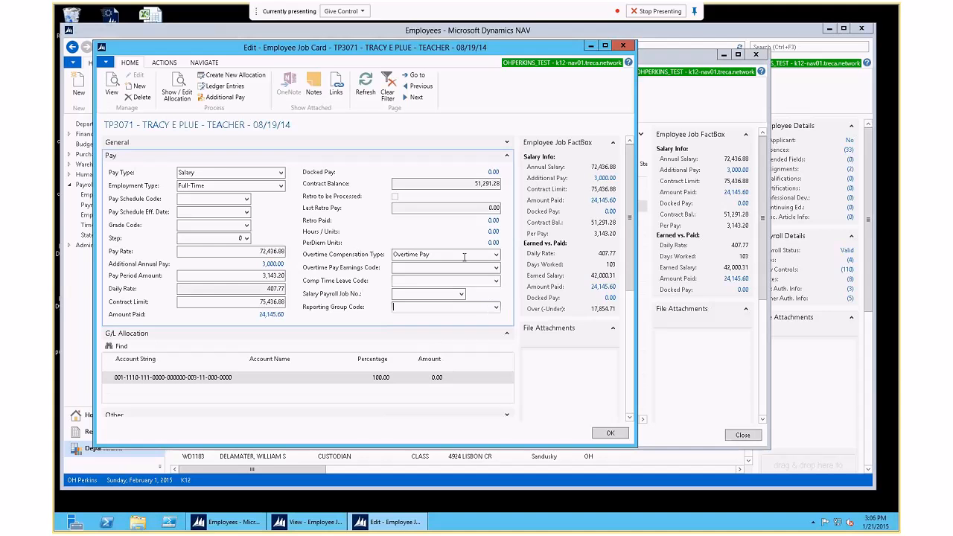
Step: Show the Other details: retirement category STRS EARN, 9 expected months, 185 days, 1,295 hours
left_click(506, 158)
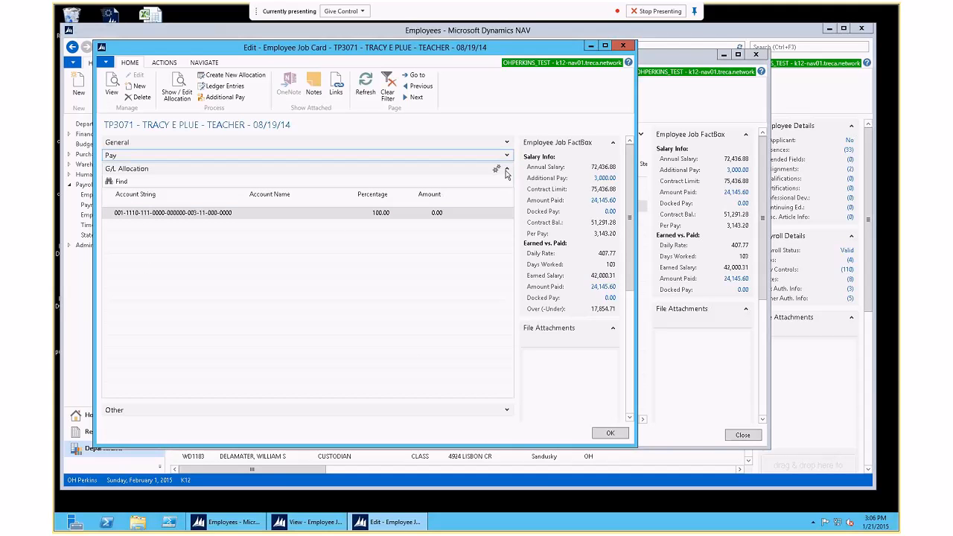
left_click(507, 171)
left_click(506, 182)
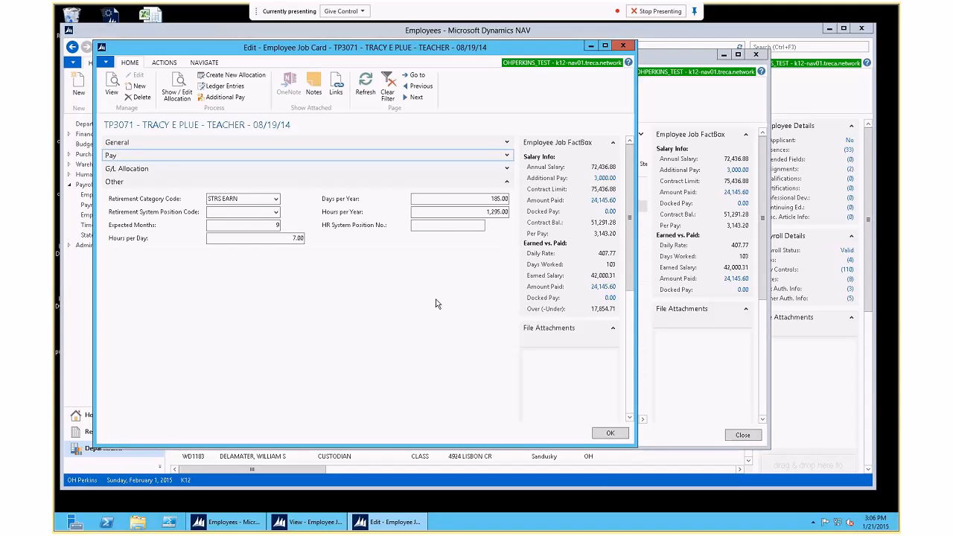
Step: Review Retirement System Position Code, Hours per Day and Expected Months, then show General with calendar 2015 CERT
left_click(276, 213)
left_click(176, 220)
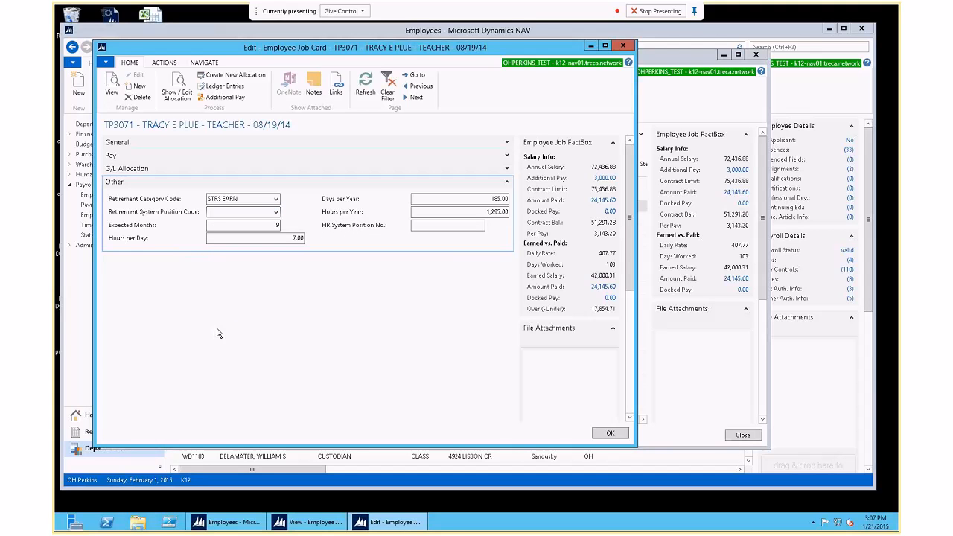
left_click(272, 238)
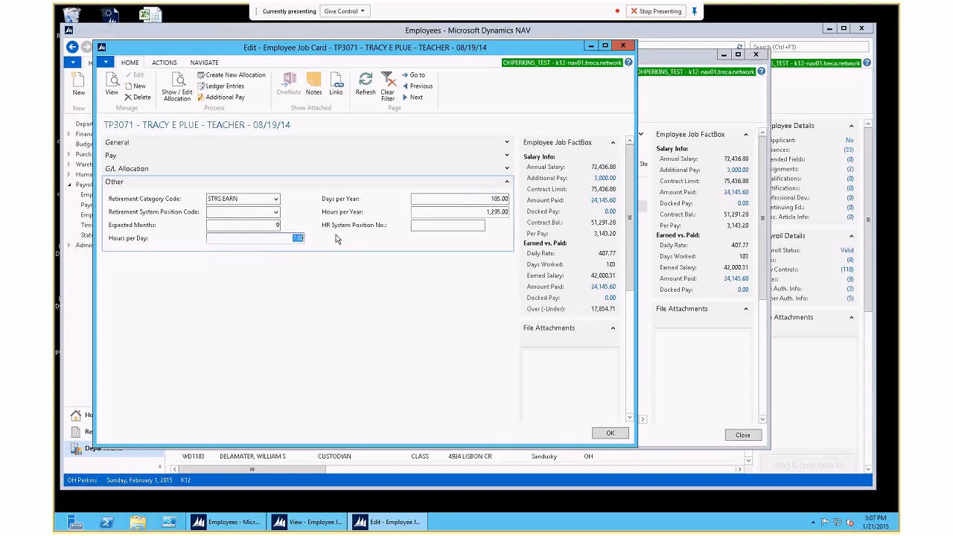
left_click(265, 224)
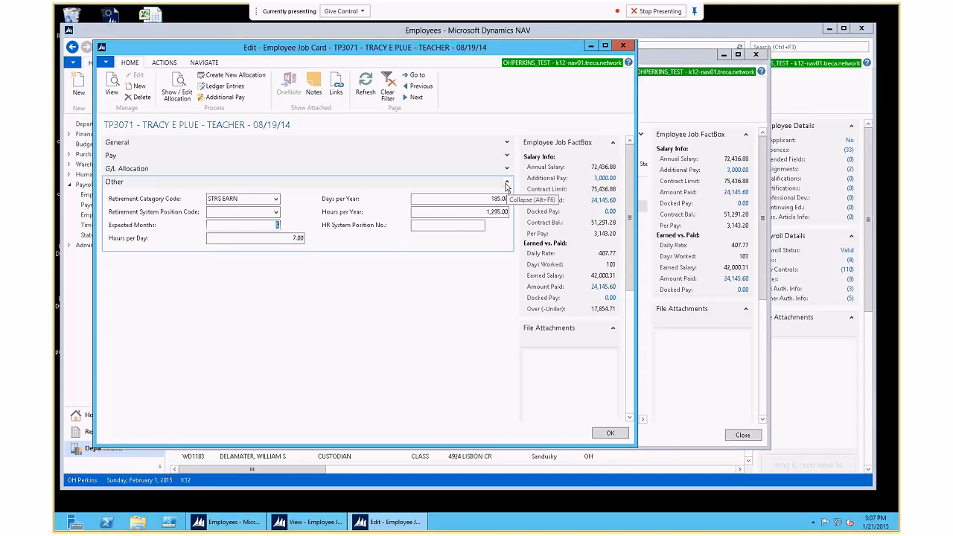
left_click(237, 142)
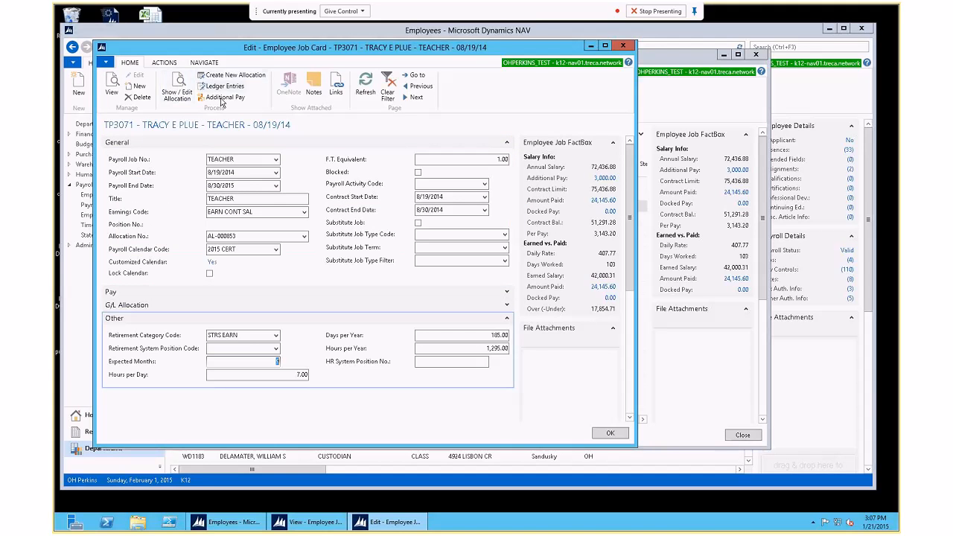
Step: Try Cancel Retro Pay on the TEACHER job and dismiss the error that no retro is pending
left_click(163, 62)
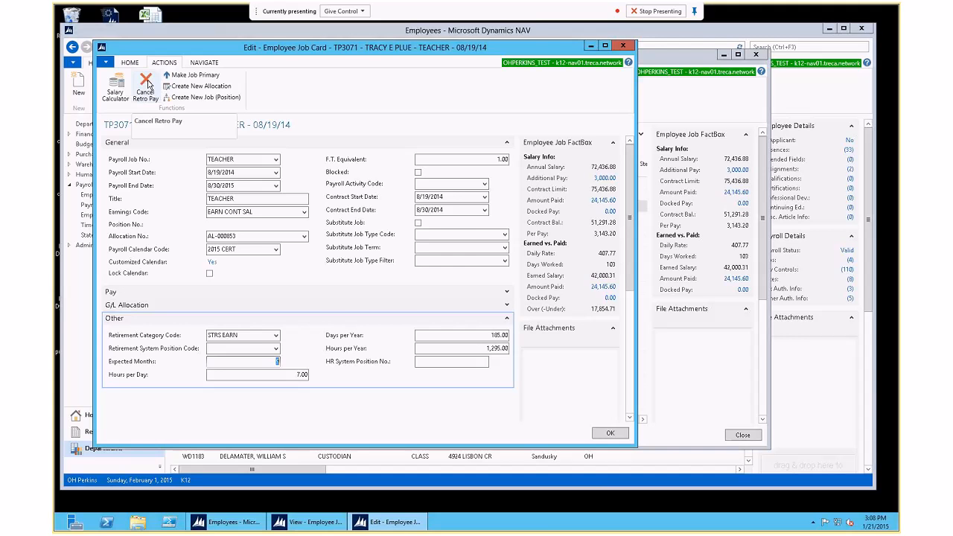
left_click(147, 84)
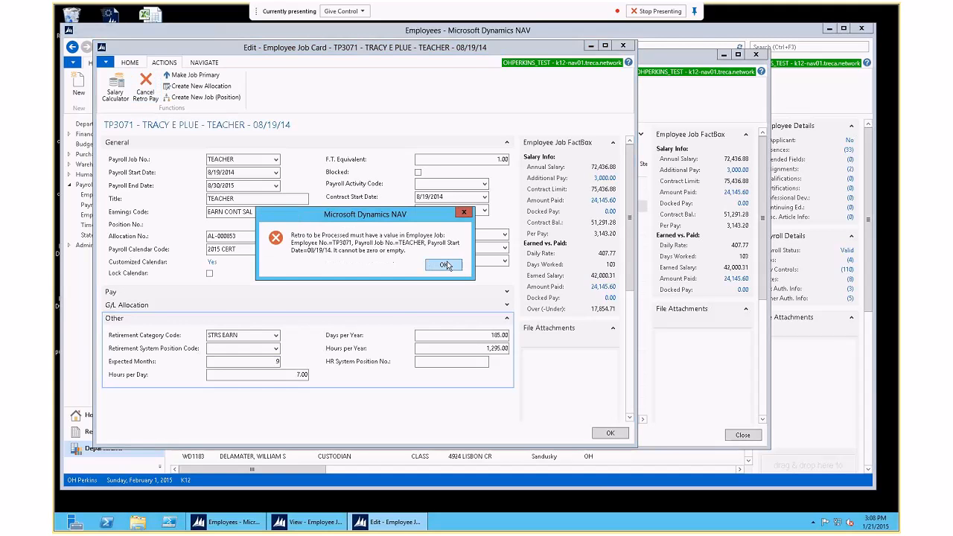
left_click(442, 262)
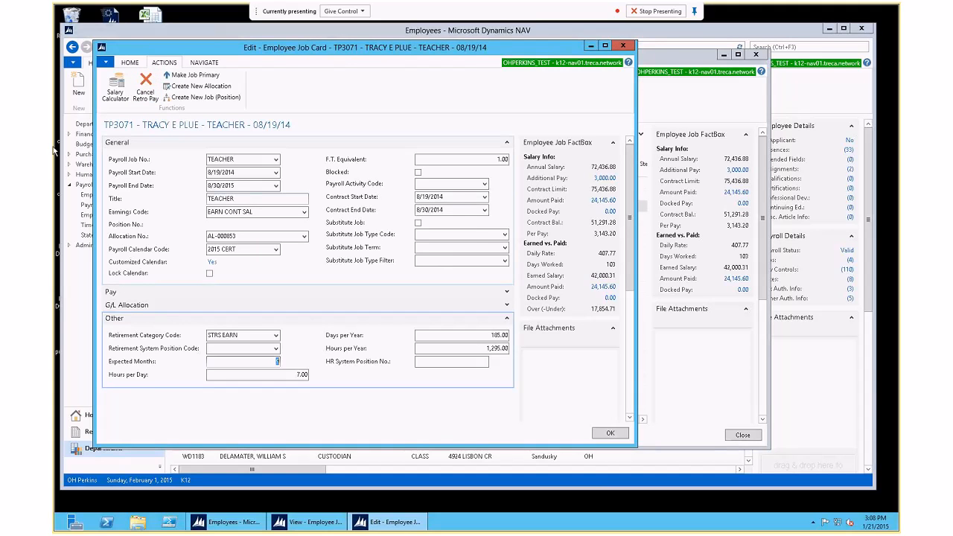
left_click(202, 64)
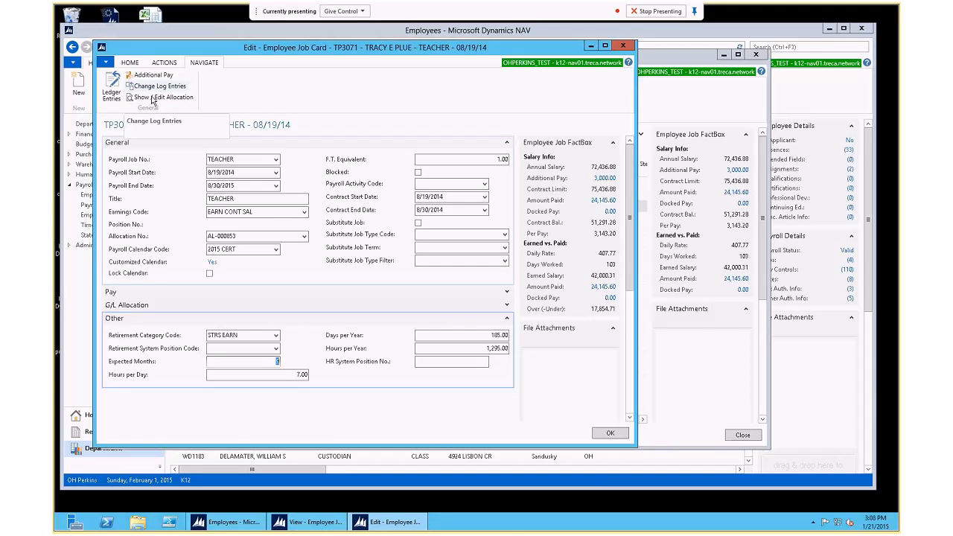
Step: View the TEACHER job's ledger entries, cancel the column customization unchanged, and return to the job card's ACTIONS
left_click(112, 90)
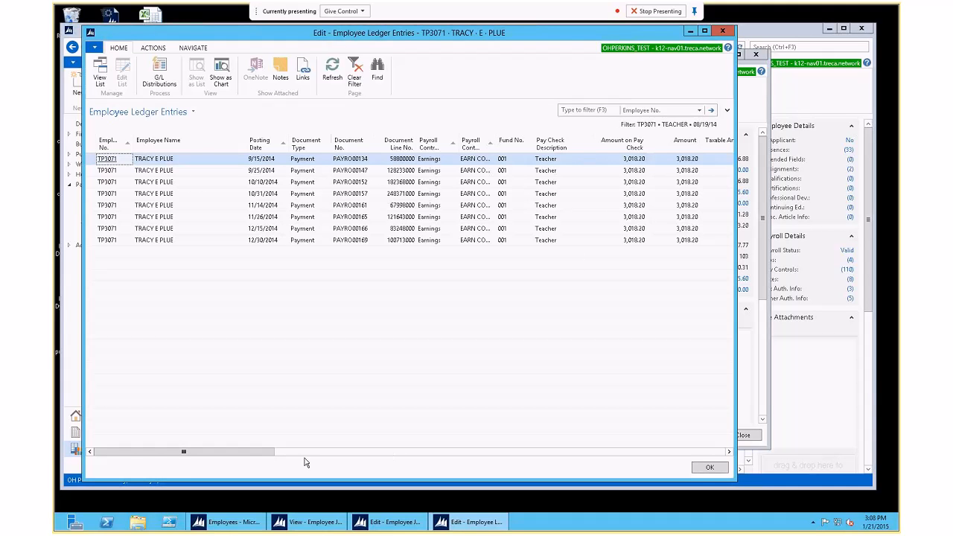
left_click_drag(252, 457, 189, 445)
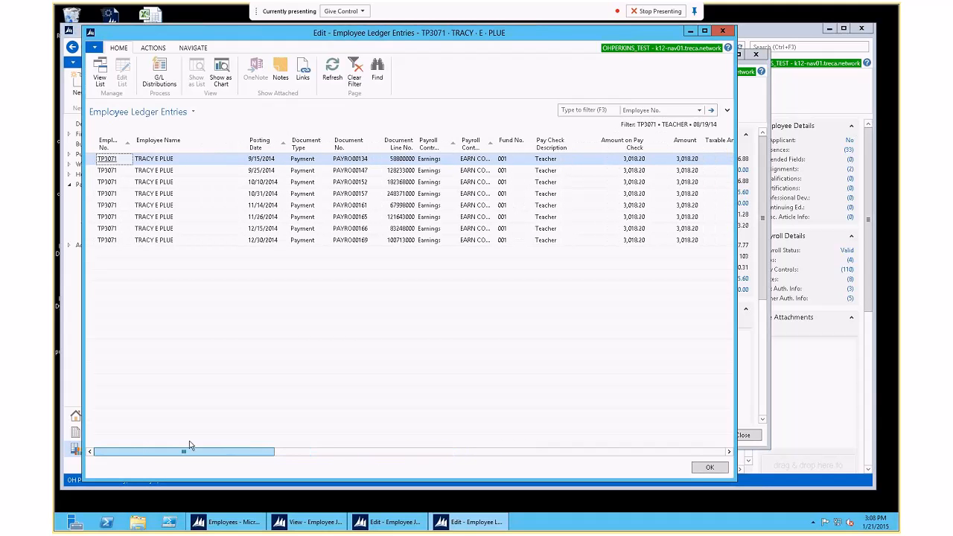
right_click(210, 137)
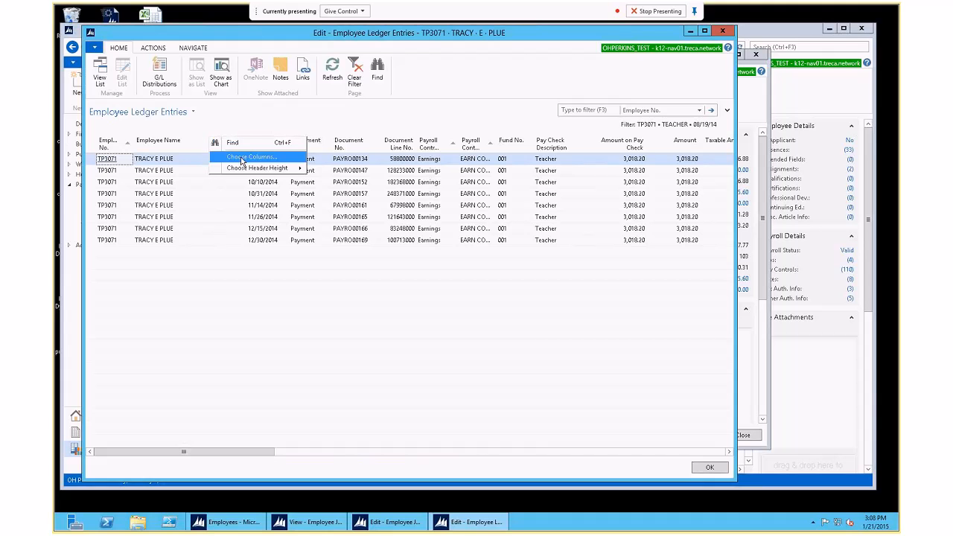
left_click(242, 161)
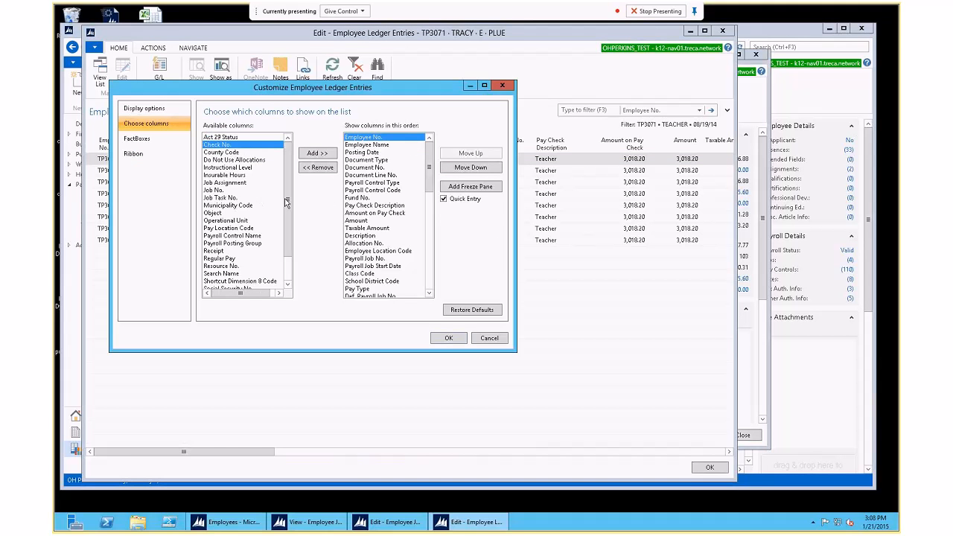
left_click(489, 338)
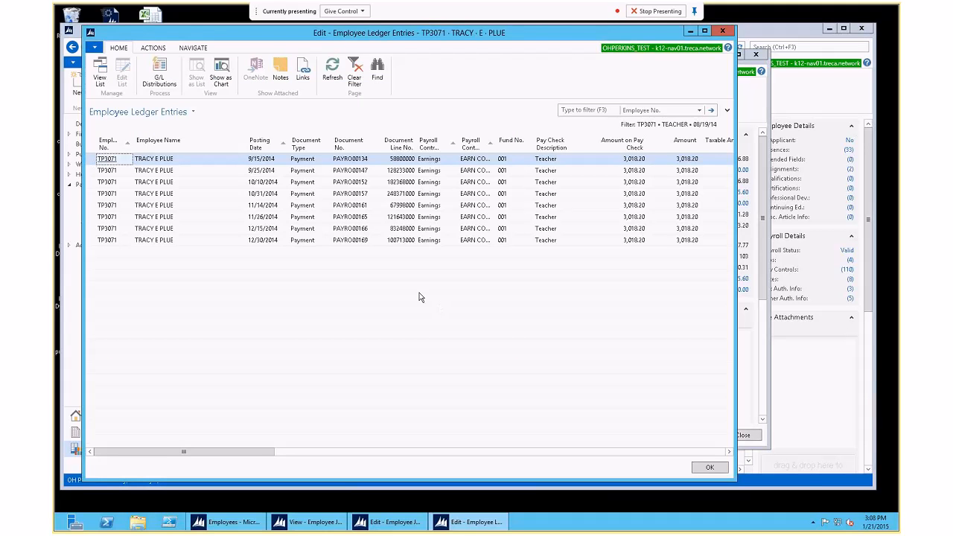
key("Escape")
left_click(164, 63)
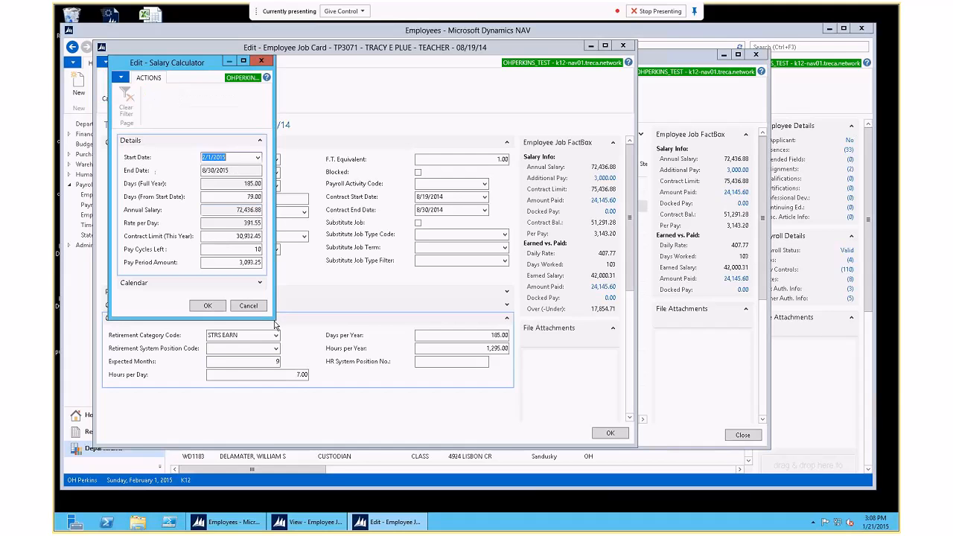
Step: Enlarge the TEACHER job's Salary Calculator dialog to see its 2015 CERT calendar details
left_click_drag(275, 324, 403, 402)
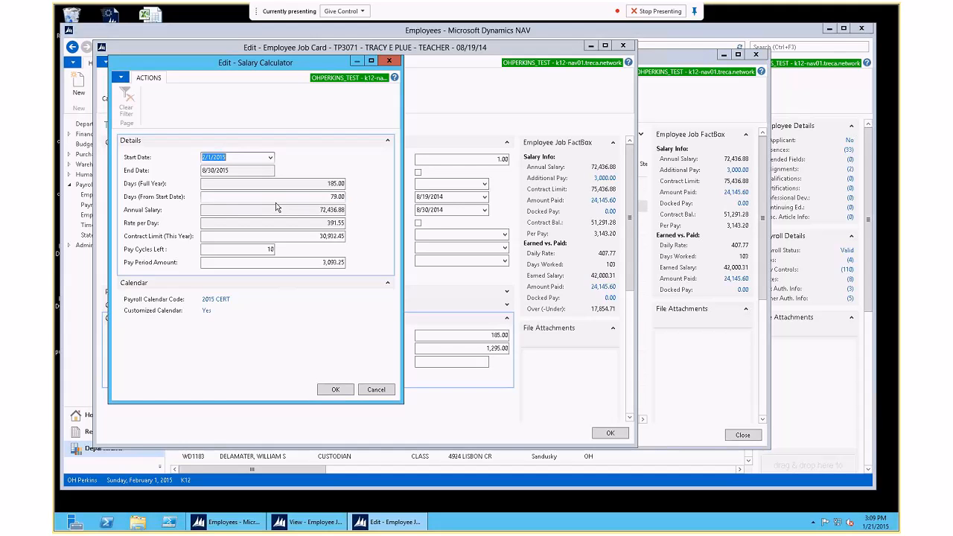
left_click(207, 312)
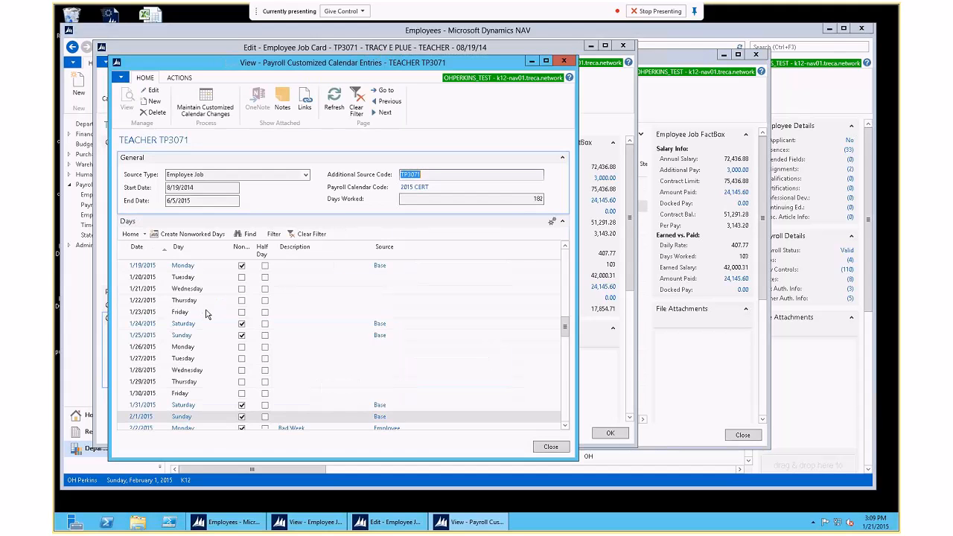
left_click(194, 236)
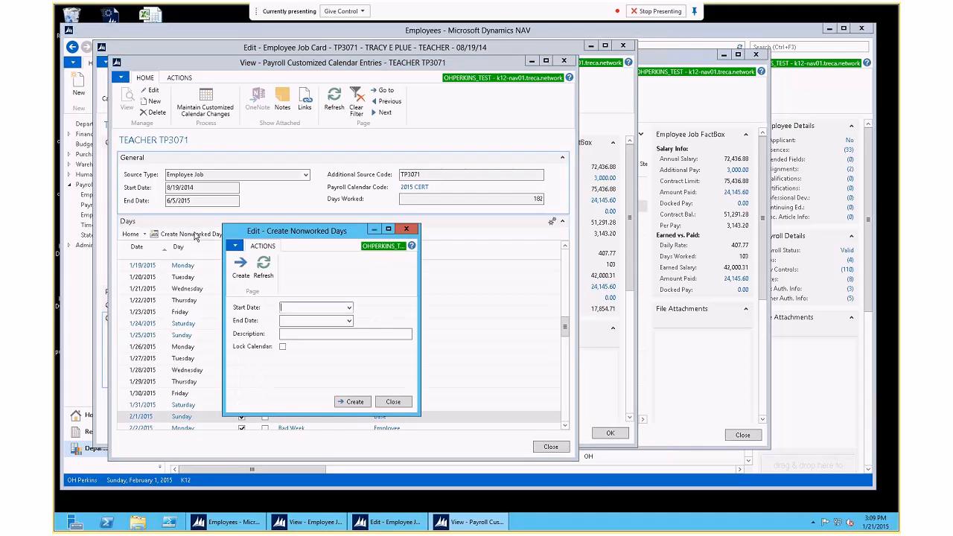
left_click(393, 402)
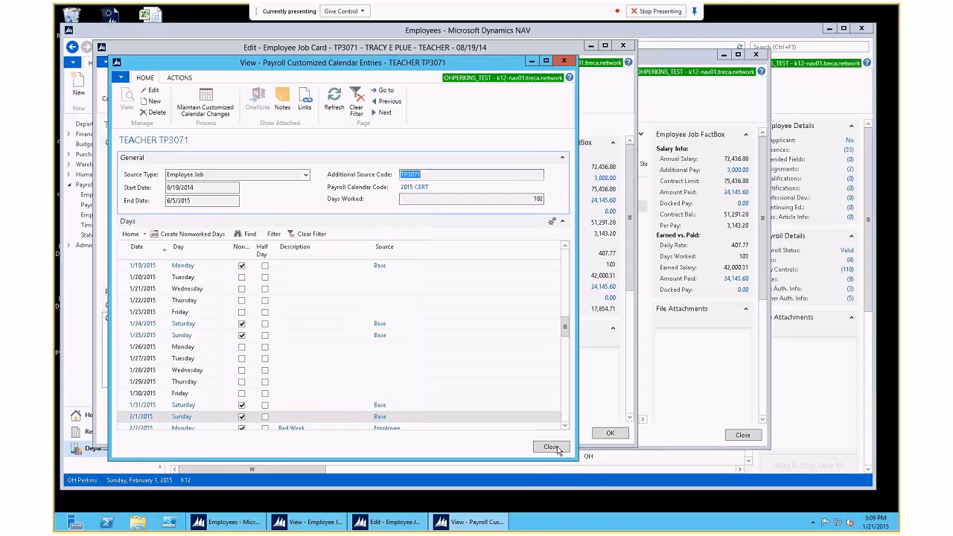
left_click(551, 447)
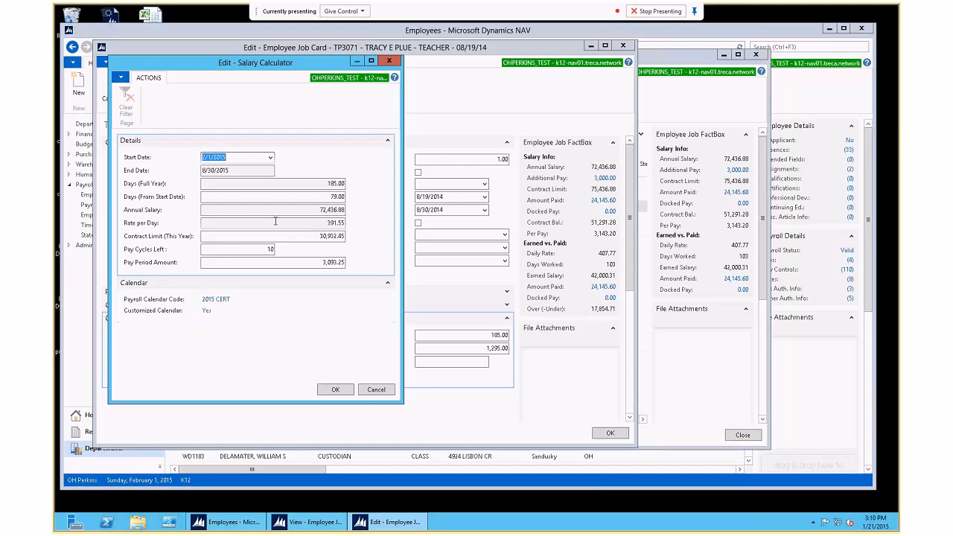
Step: Cancel the Salary Calculator and close the TEACHER job card with OK
left_click(375, 389)
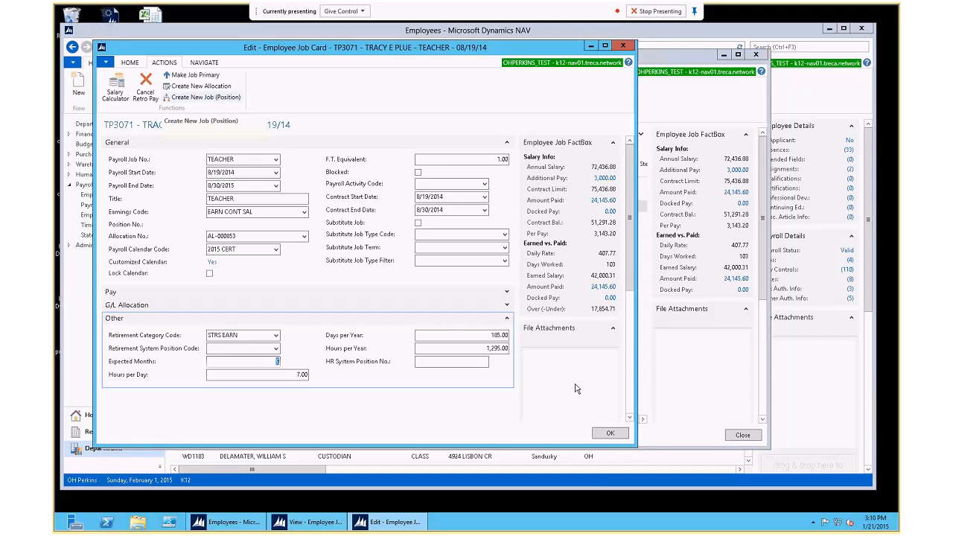
left_click(609, 434)
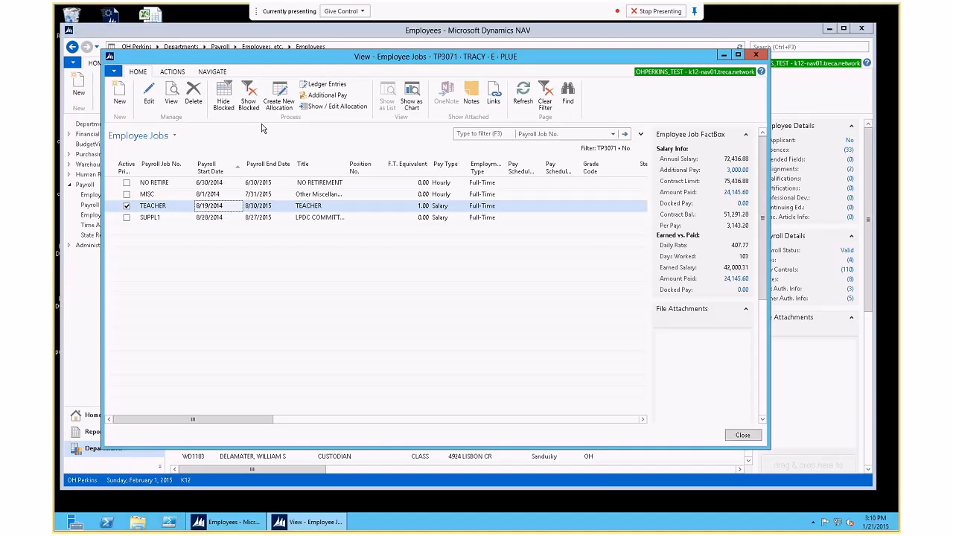
Step: Look over the jobs list's NAVIGATE and ACTIONS commands, then close the employee's jobs list
left_click(210, 73)
left_click(175, 73)
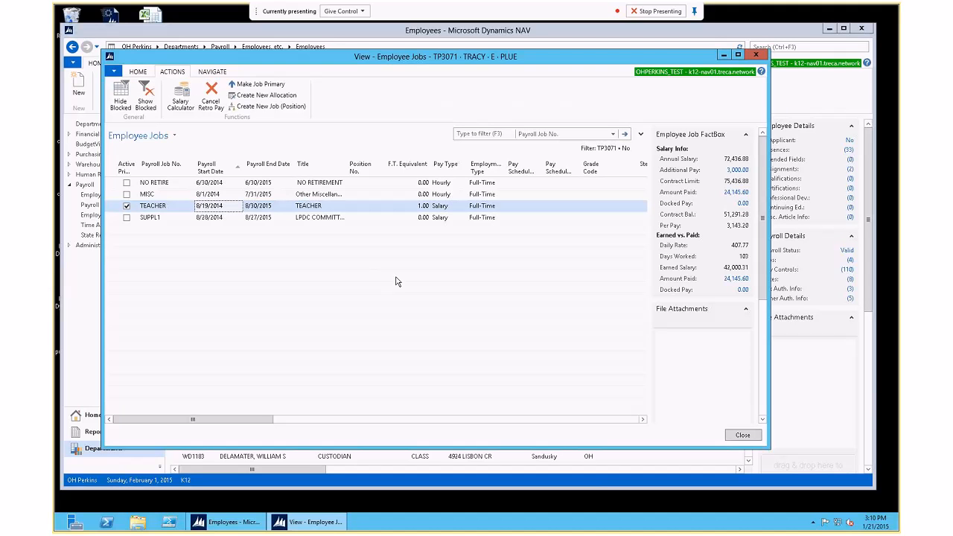
left_click(743, 436)
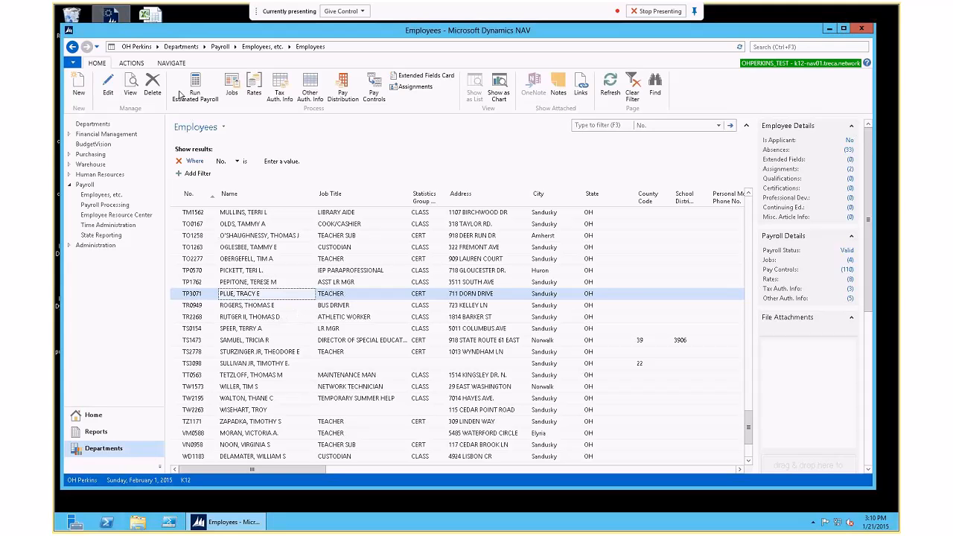
Step: Check the Employees list's NAVIGATE commands, then go up to Payroll via the breadcrumb
left_click(172, 63)
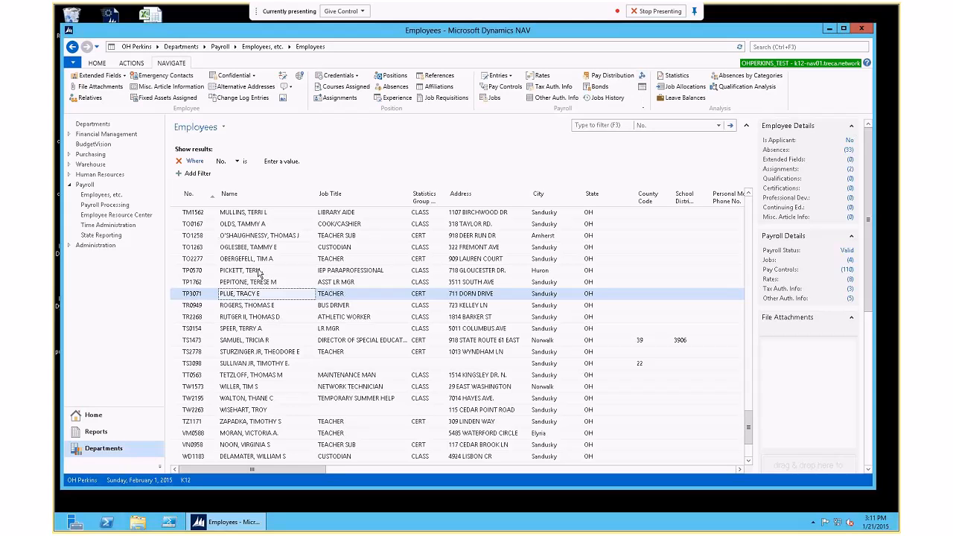
left_click(428, 387)
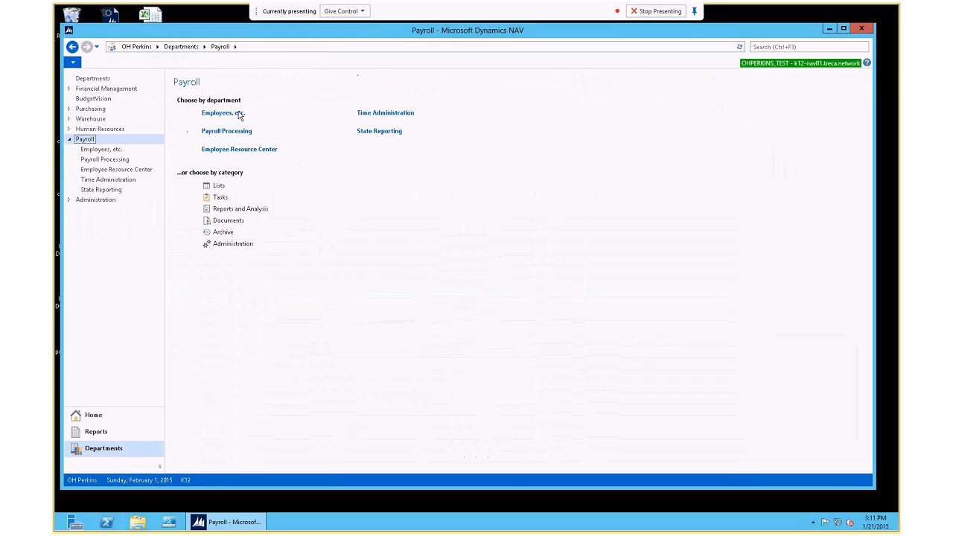
left_click(224, 113)
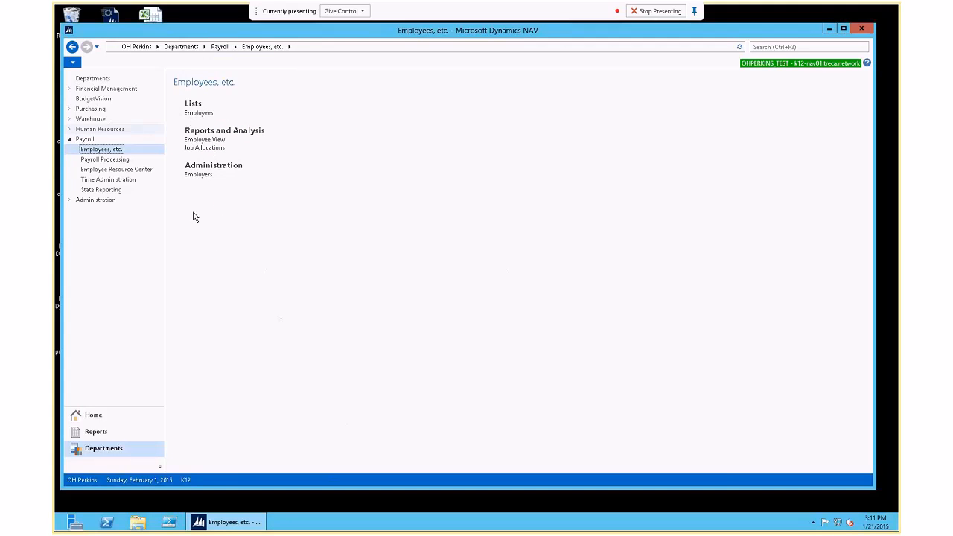
left_click(213, 148)
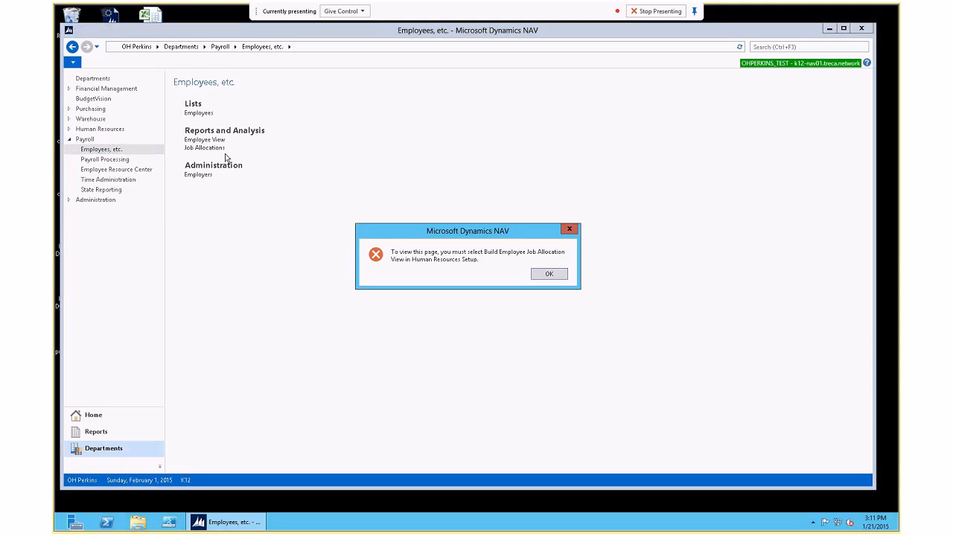
left_click(549, 275)
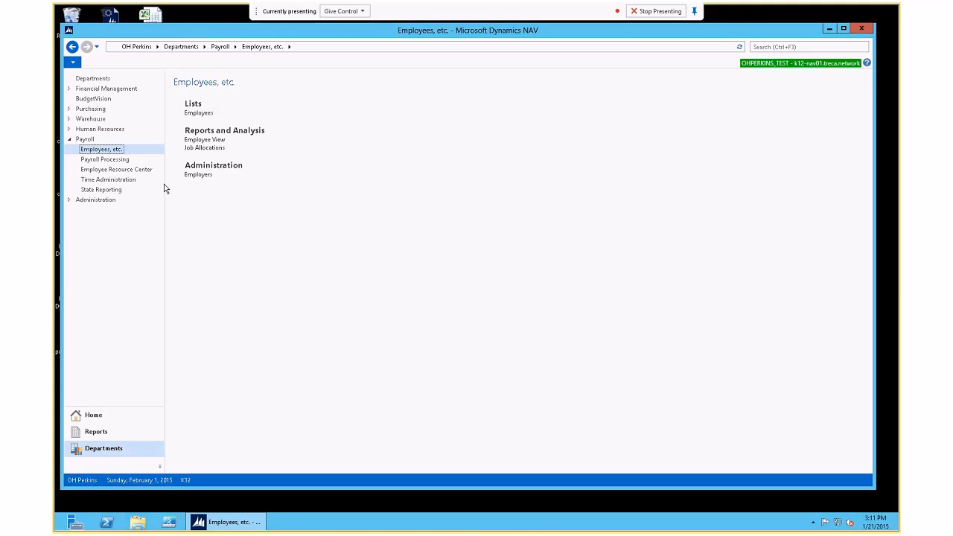
left_click(220, 47)
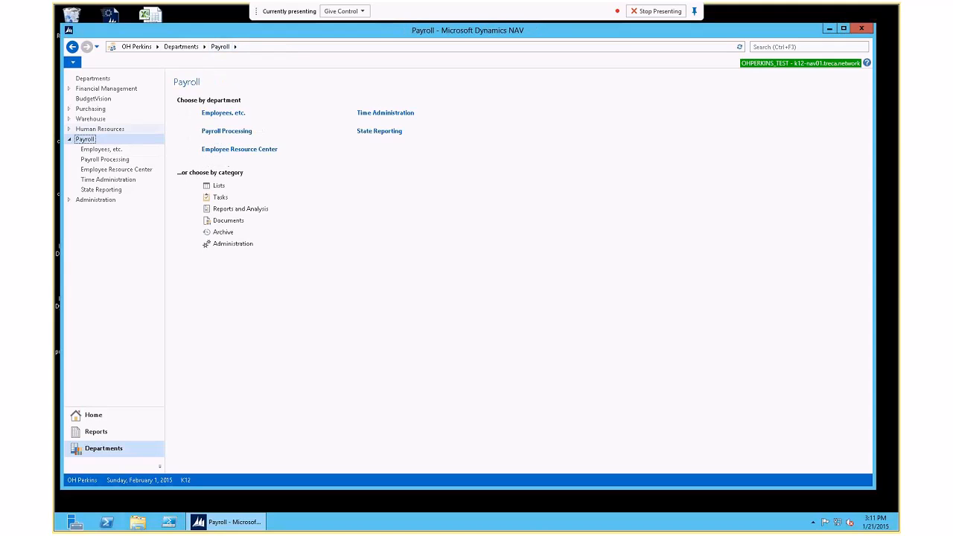